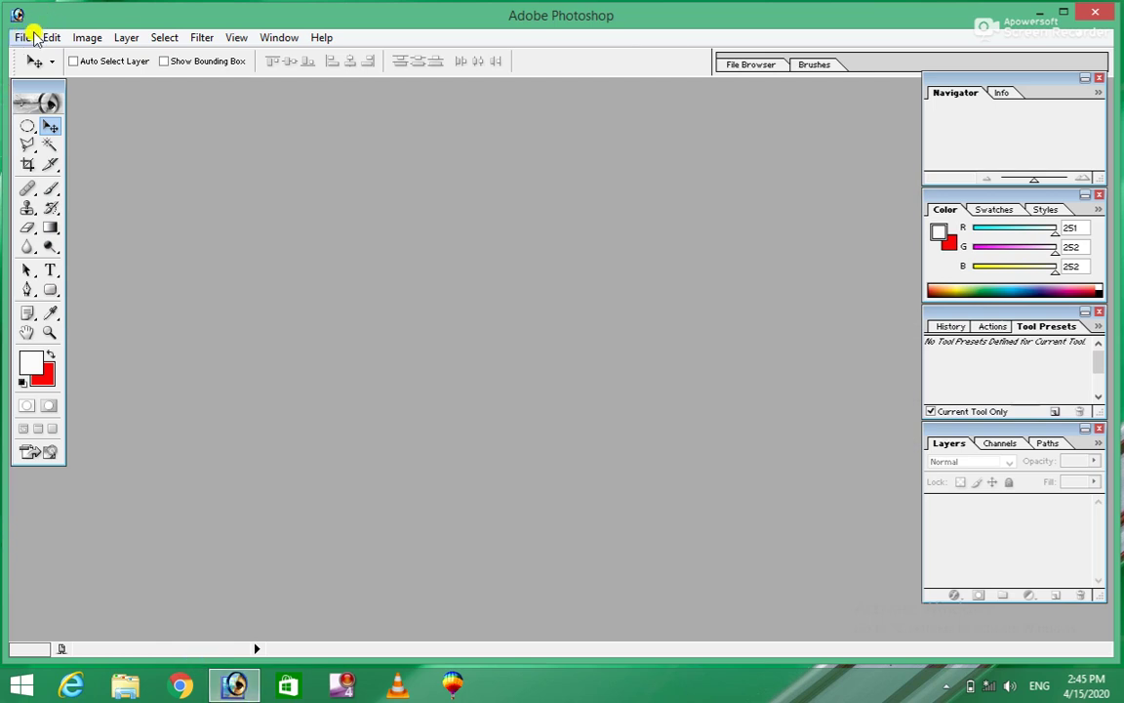
{"action": "left_click", "coordinate": [86, 37]}
{"action": "mouse_move", "coordinate": [126, 37]}
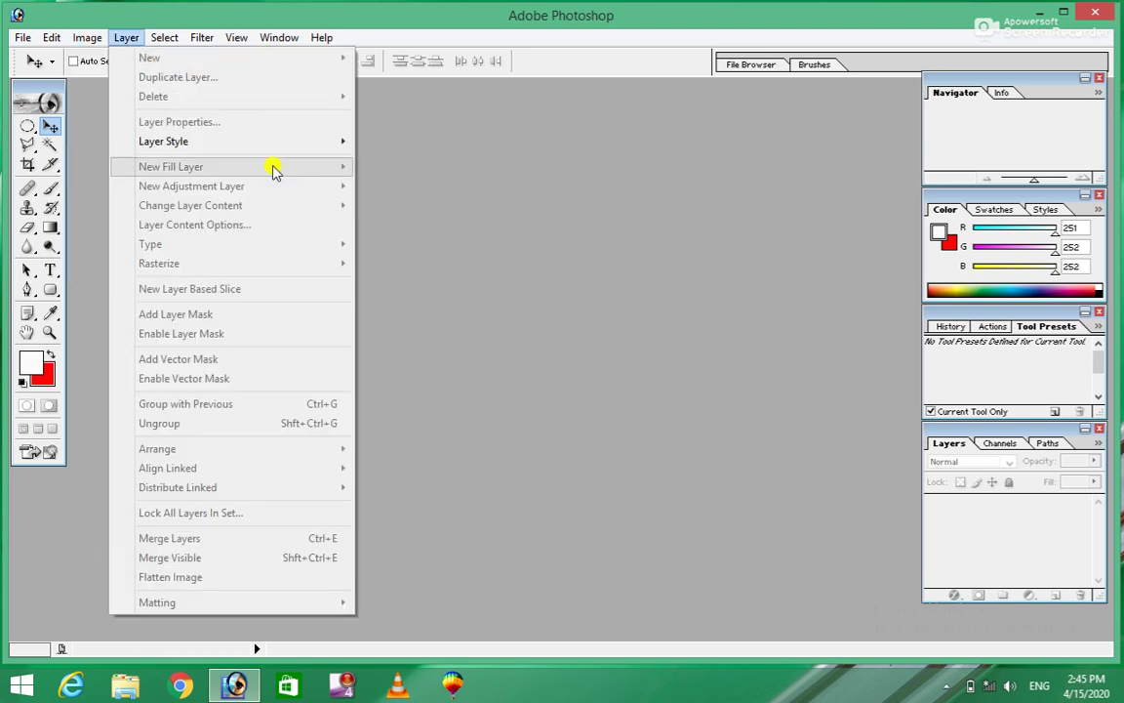
{"action": "left_click", "coordinate": [478, 210]}
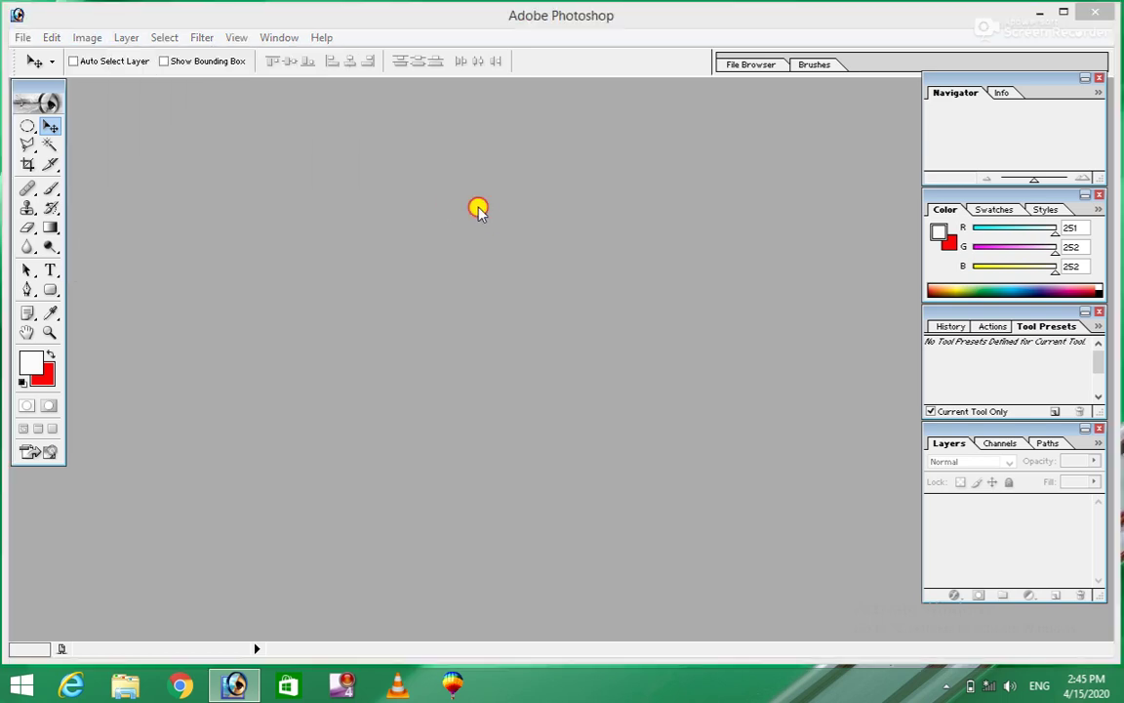
Open the Ducky image from the Samples folder and move its window toward the middle of the workspace
{"action": "key", "text": "ctrl+o"}
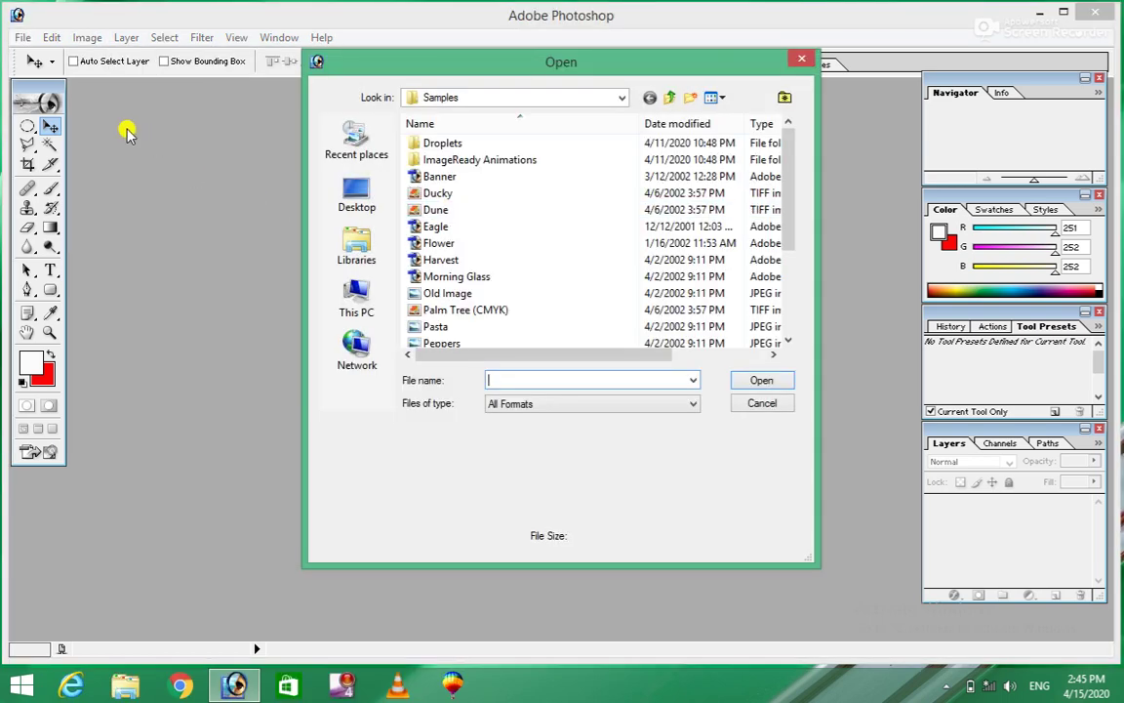
{"action": "left_click", "coordinate": [438, 195]}
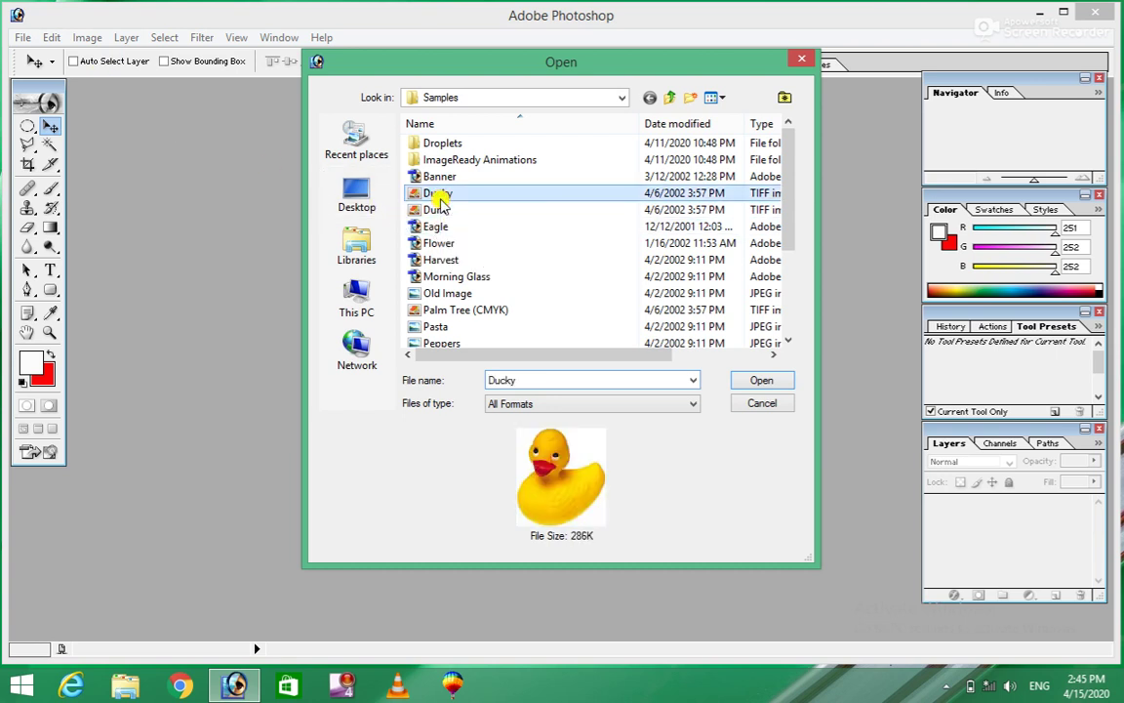
{"action": "left_click", "coordinate": [765, 381]}
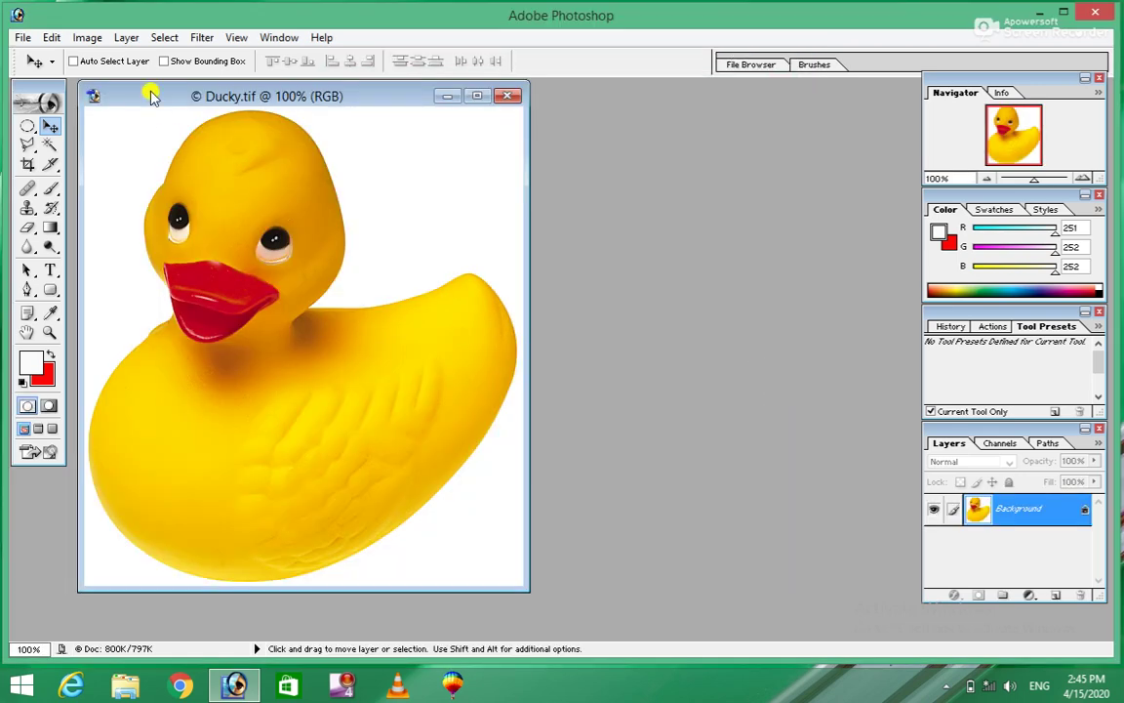
{"action": "left_click_drag", "start_coordinate": [150, 92], "coordinate": [311, 100]}
{"action": "left_click", "coordinate": [85, 38]}
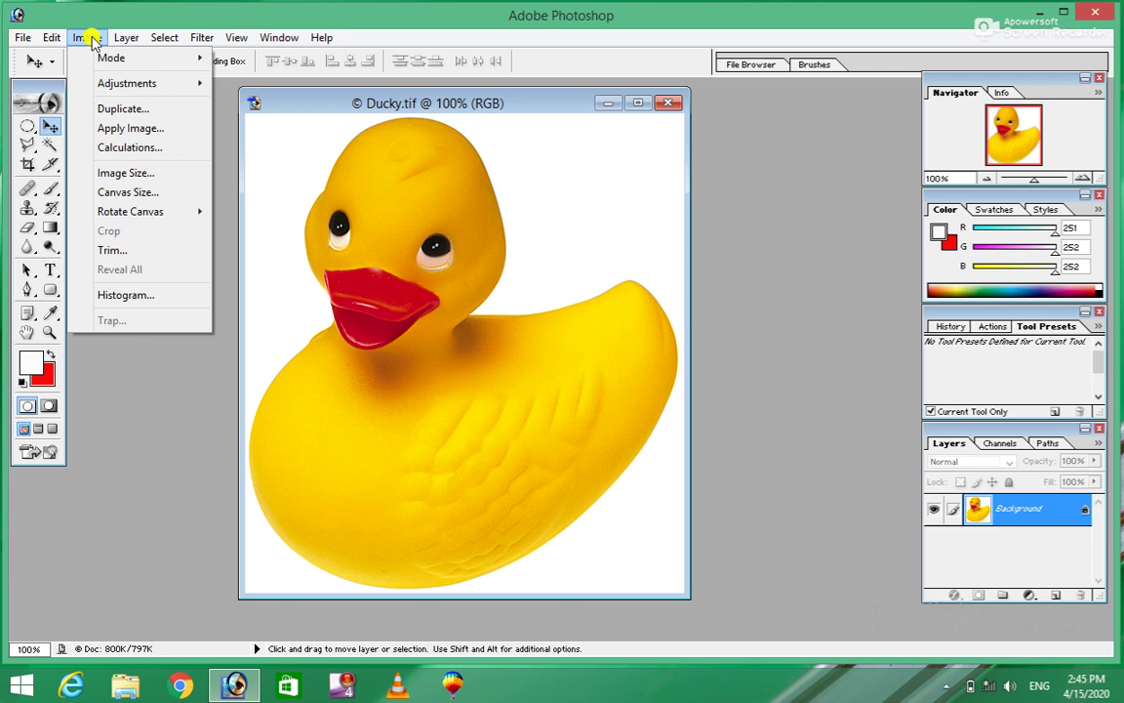
{"action": "mouse_move", "coordinate": [114, 66]}
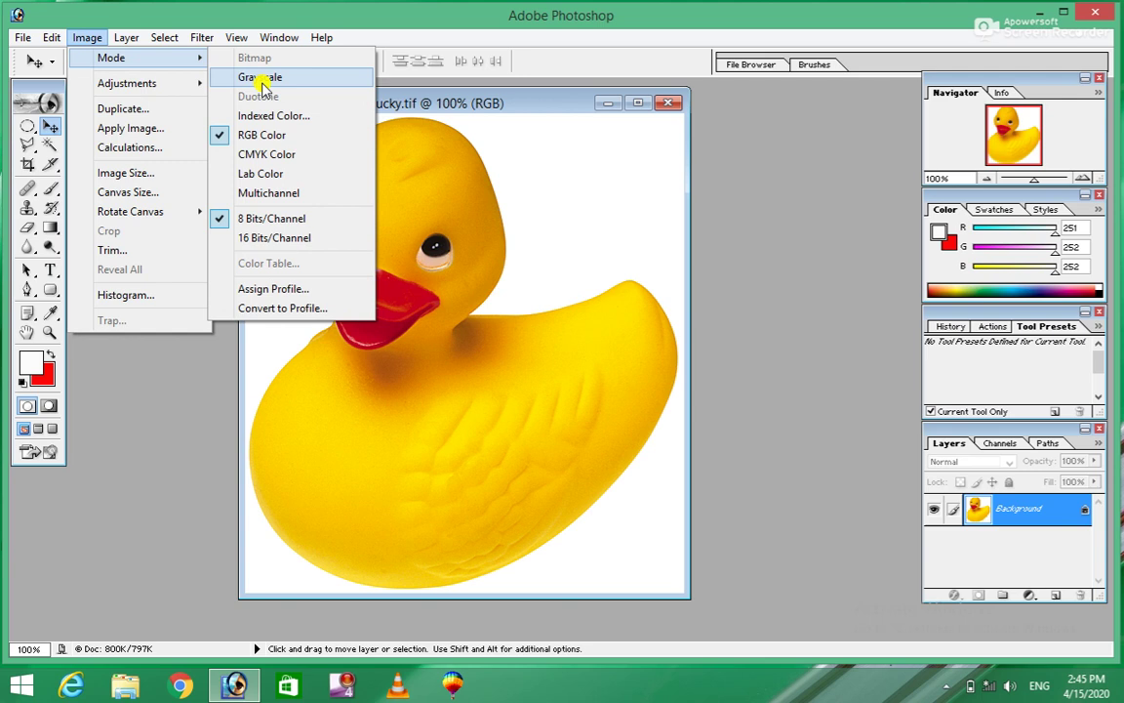
{"action": "left_click", "coordinate": [485, 254]}
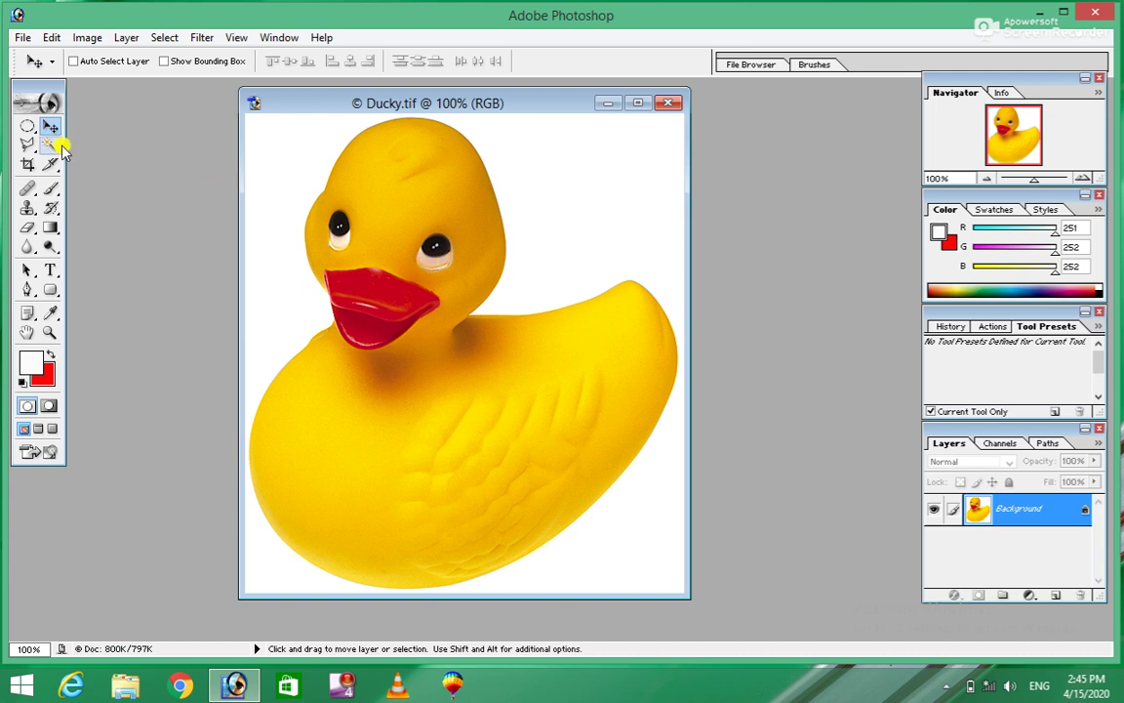
Convert the duck image to Grayscale mode, discarding its color information, and undo the conversion
{"action": "left_click", "coordinate": [85, 38]}
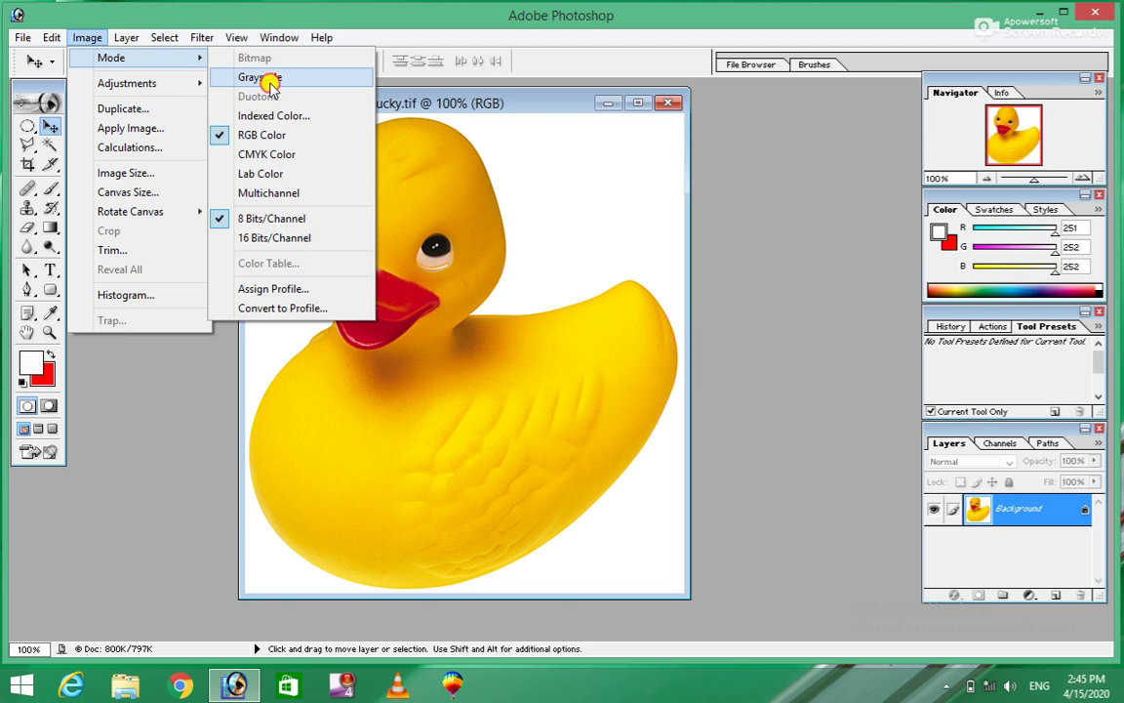
{"action": "left_click", "coordinate": [269, 80]}
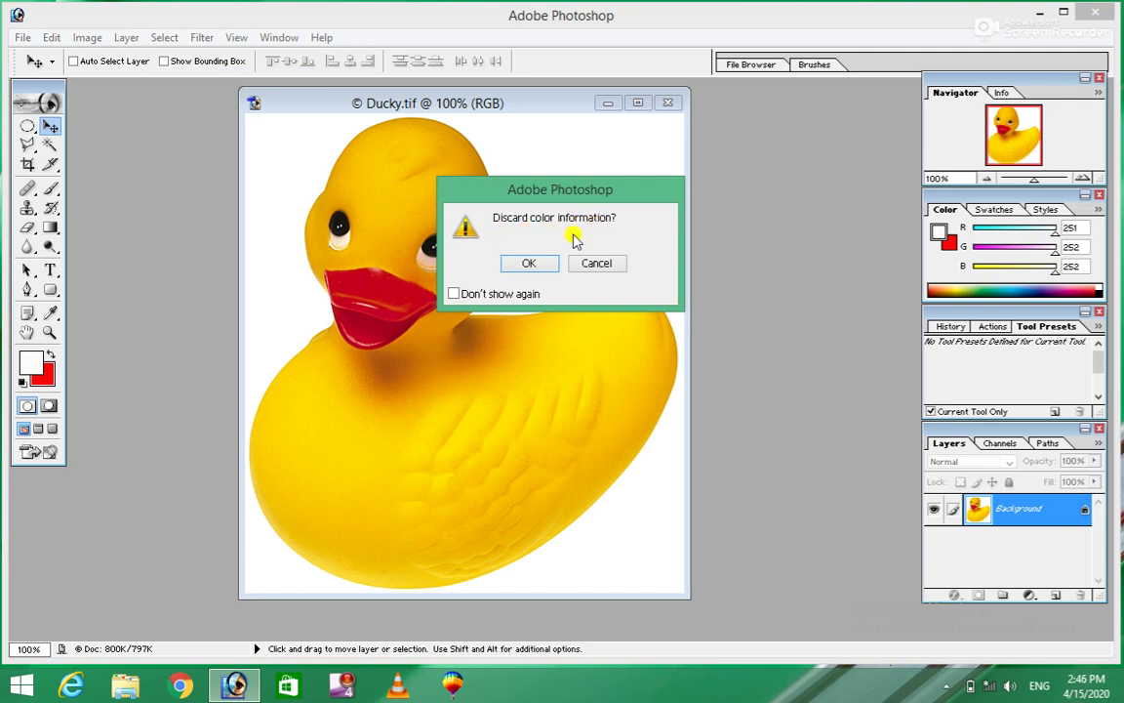
{"action": "left_click", "coordinate": [525, 264]}
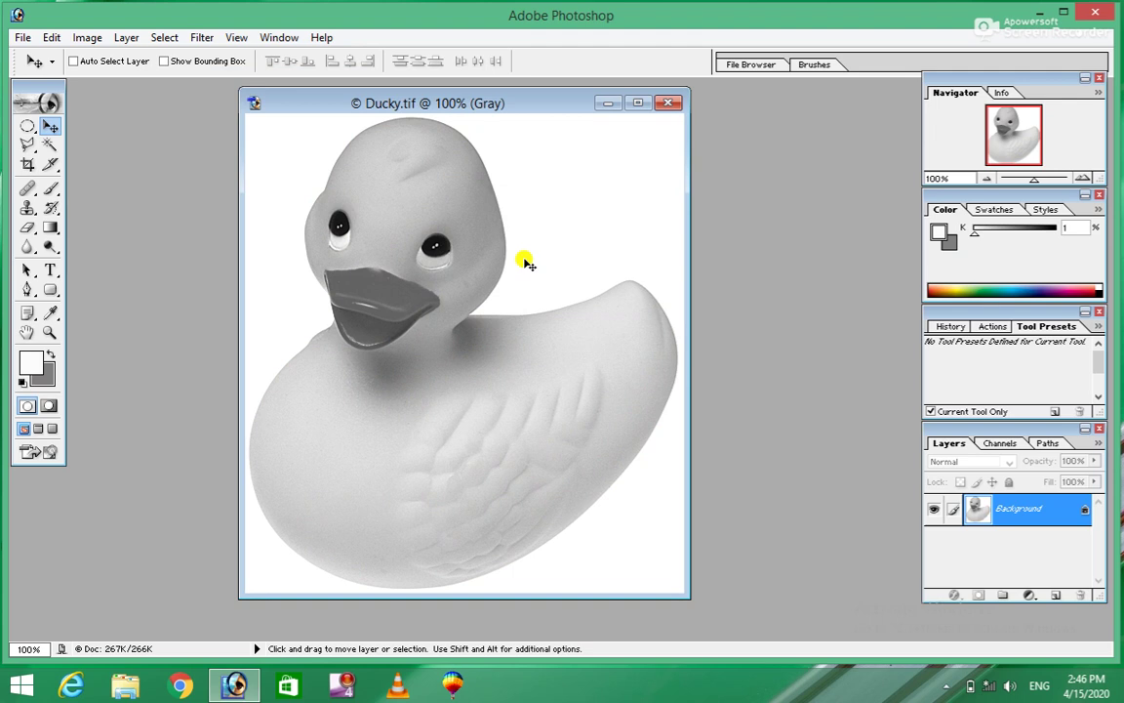
{"action": "key", "text": "ctrl+z"}
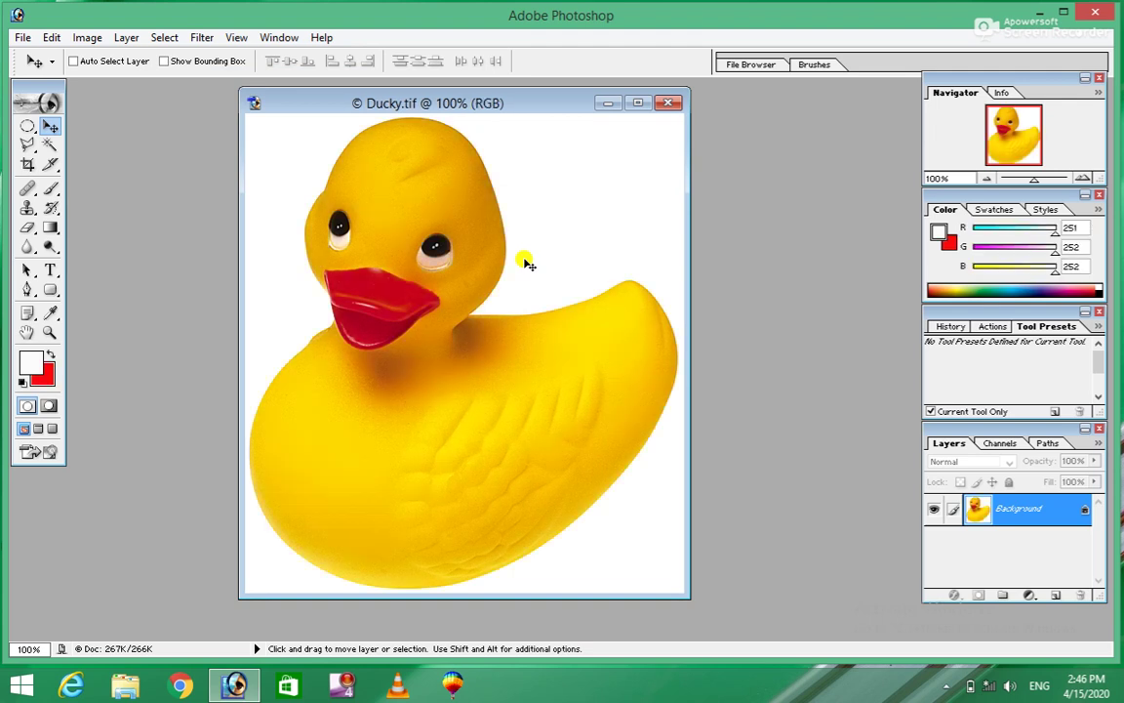
Convert the duck image to Indexed Color with a Local (Selective) palette and forced colors set to Primaries
{"action": "left_click", "coordinate": [93, 39]}
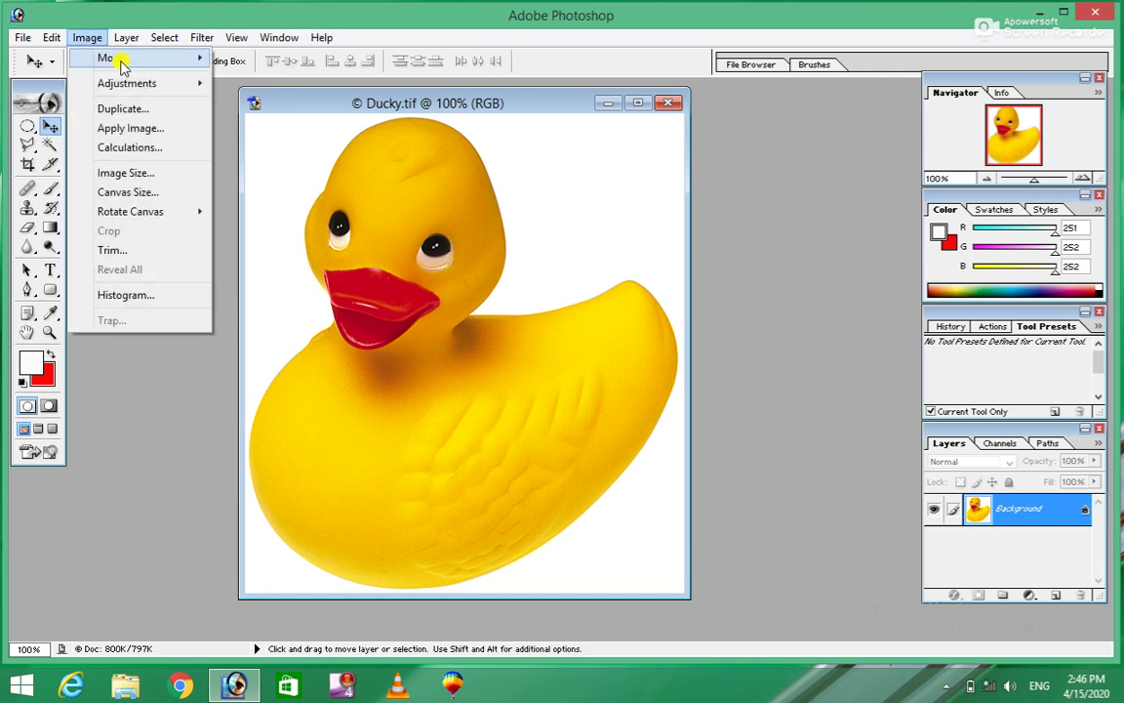
{"action": "mouse_move", "coordinate": [146, 58]}
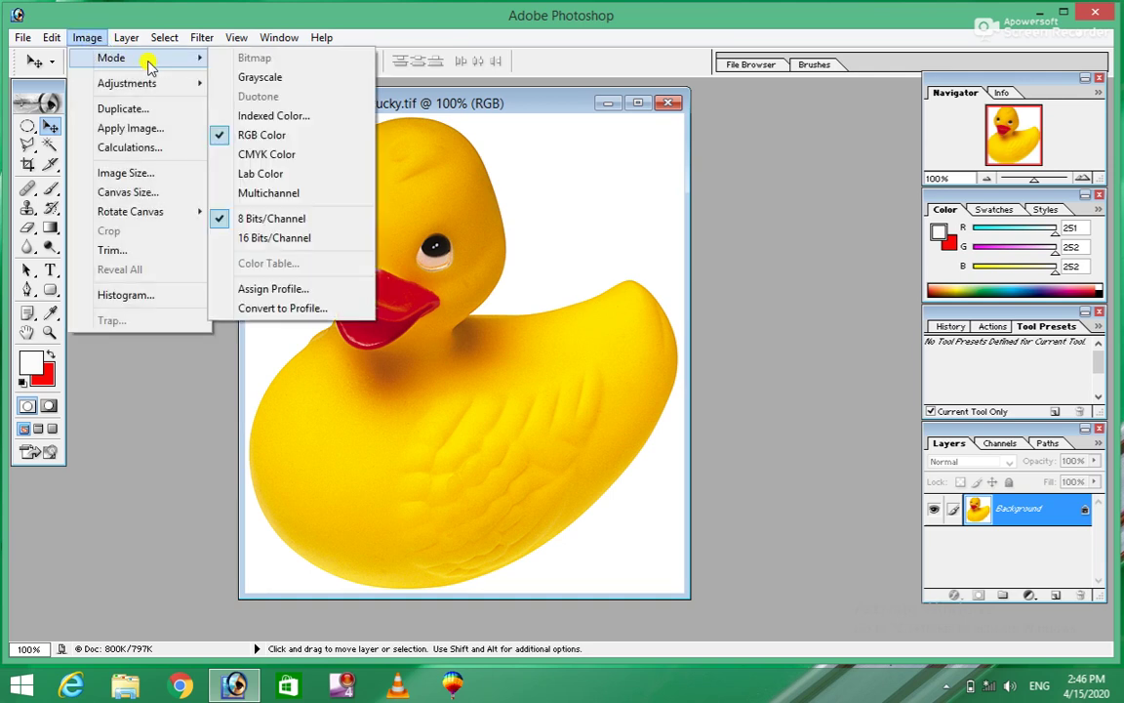
{"action": "left_click", "coordinate": [251, 117]}
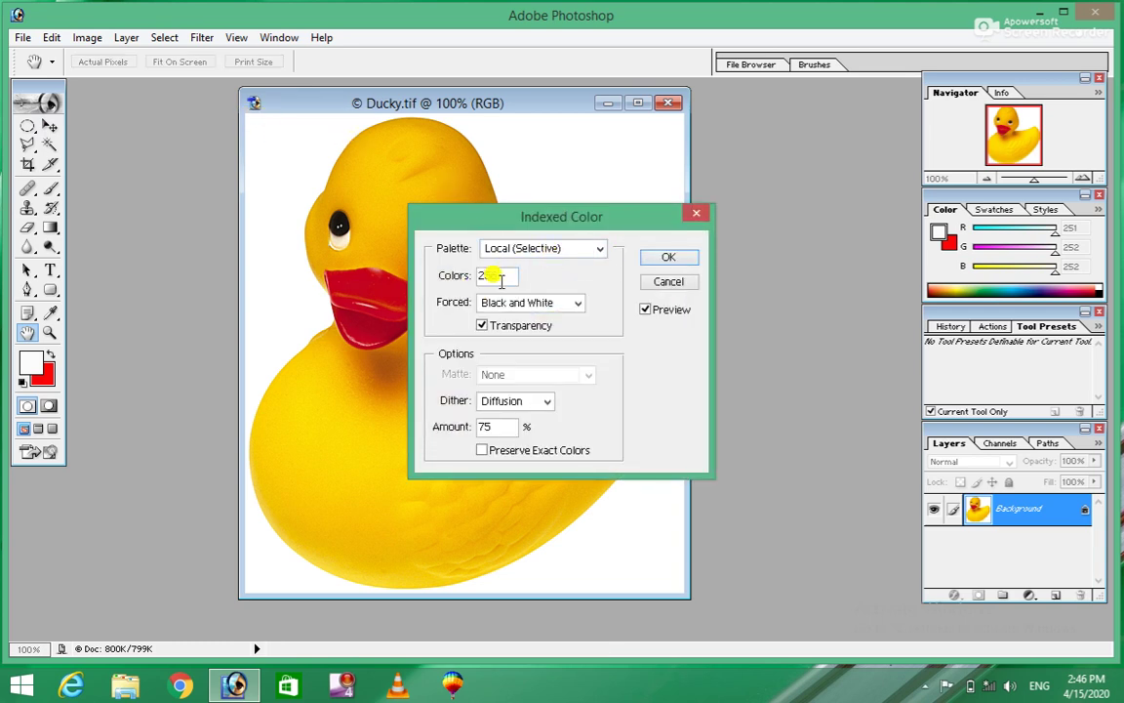
{"action": "left_click", "coordinate": [596, 251]}
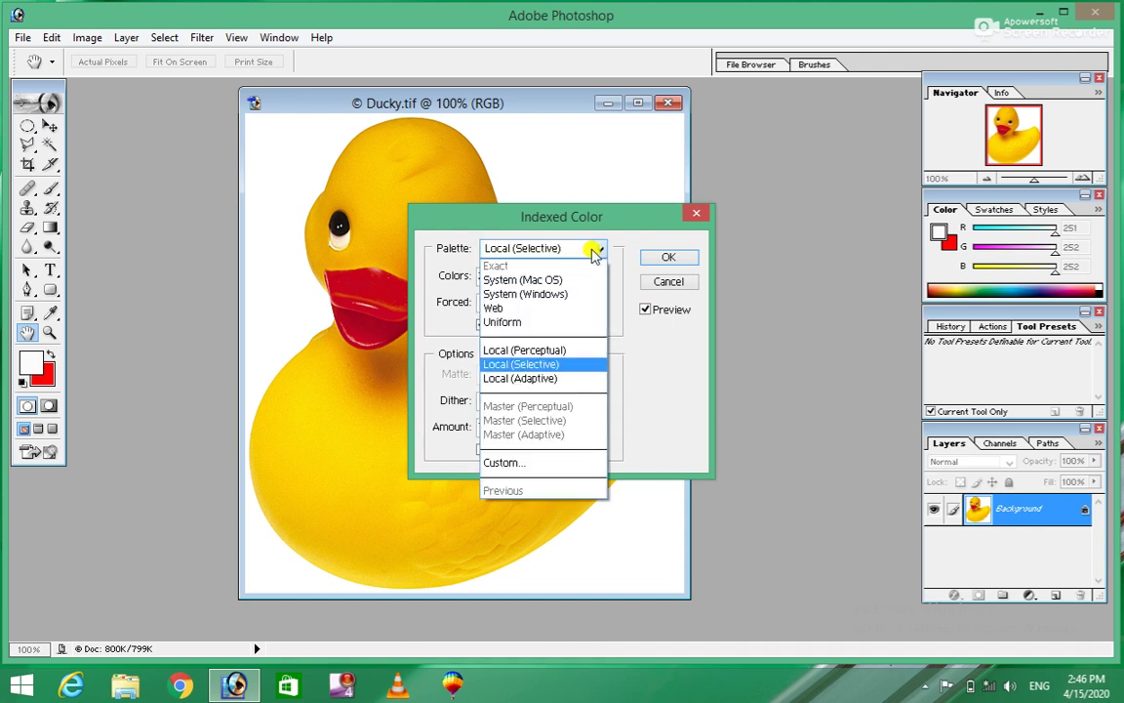
{"action": "left_click", "coordinate": [596, 251]}
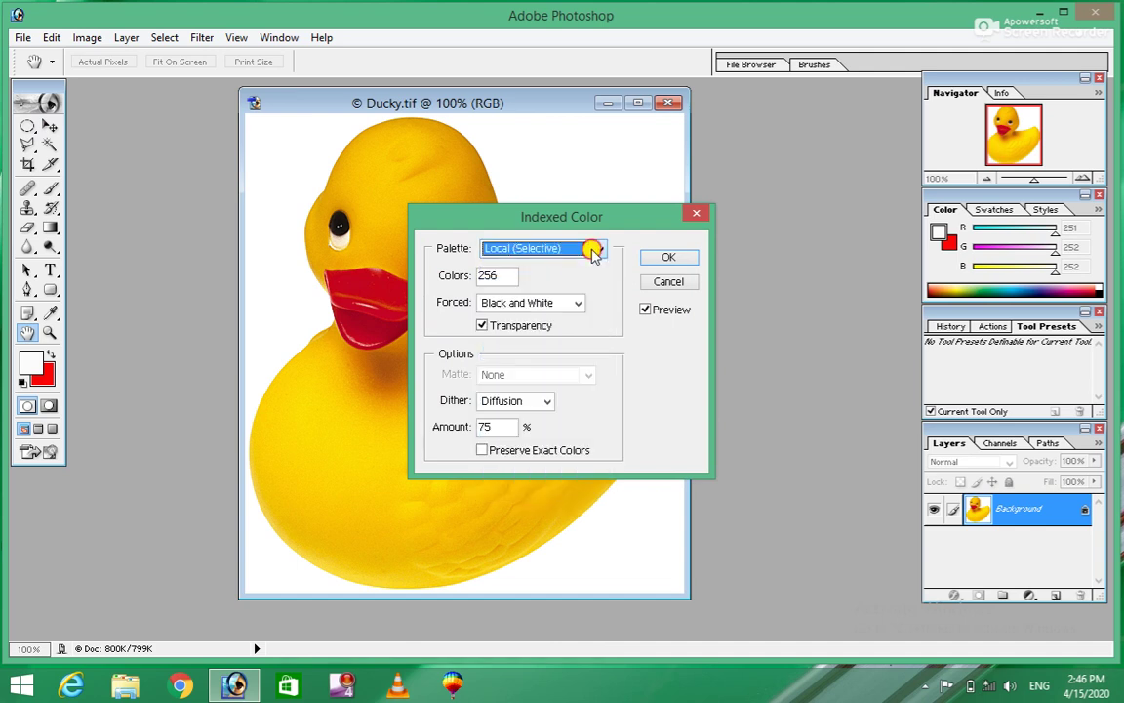
{"action": "left_click", "coordinate": [583, 306]}
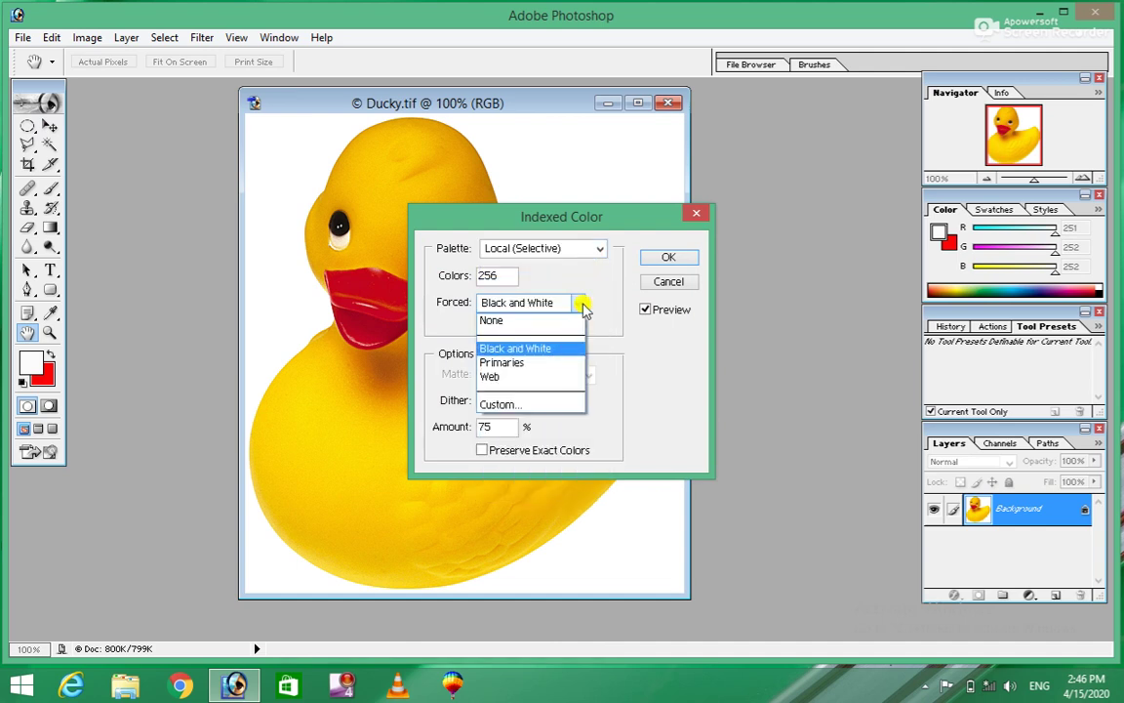
{"action": "left_click", "coordinate": [507, 365]}
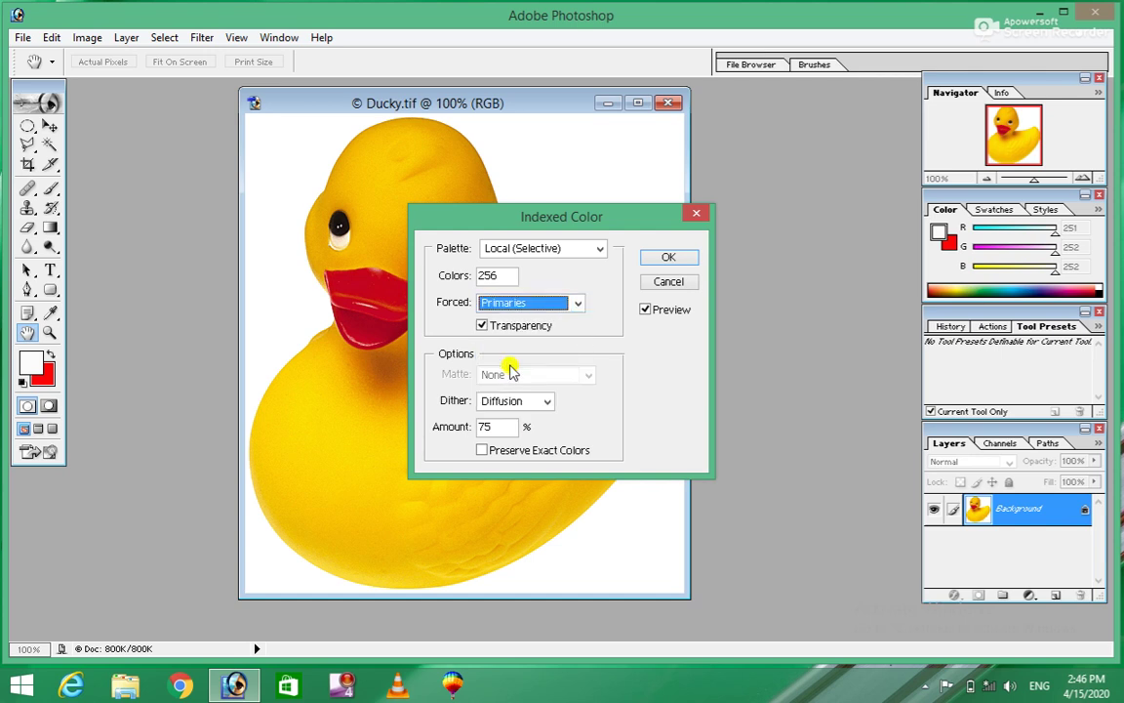
{"action": "left_click", "coordinate": [667, 257]}
{"action": "key", "text": "v"}
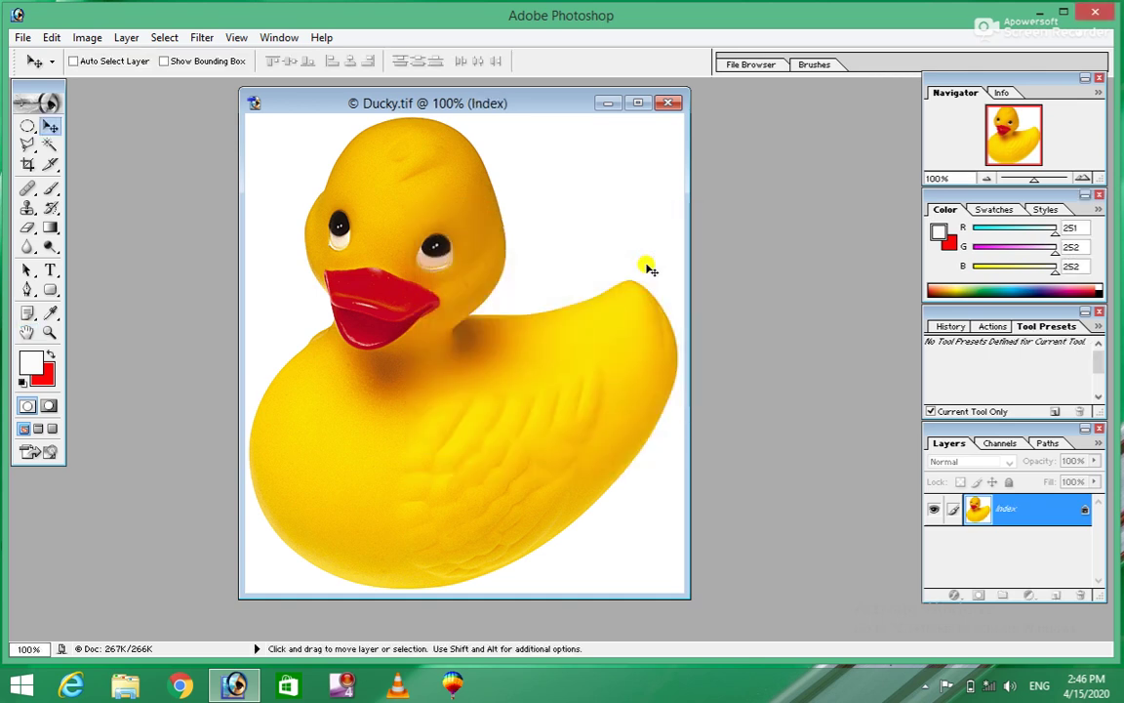
Convert the indexed duck image back to RGB Color mode
{"action": "left_click", "coordinate": [87, 37]}
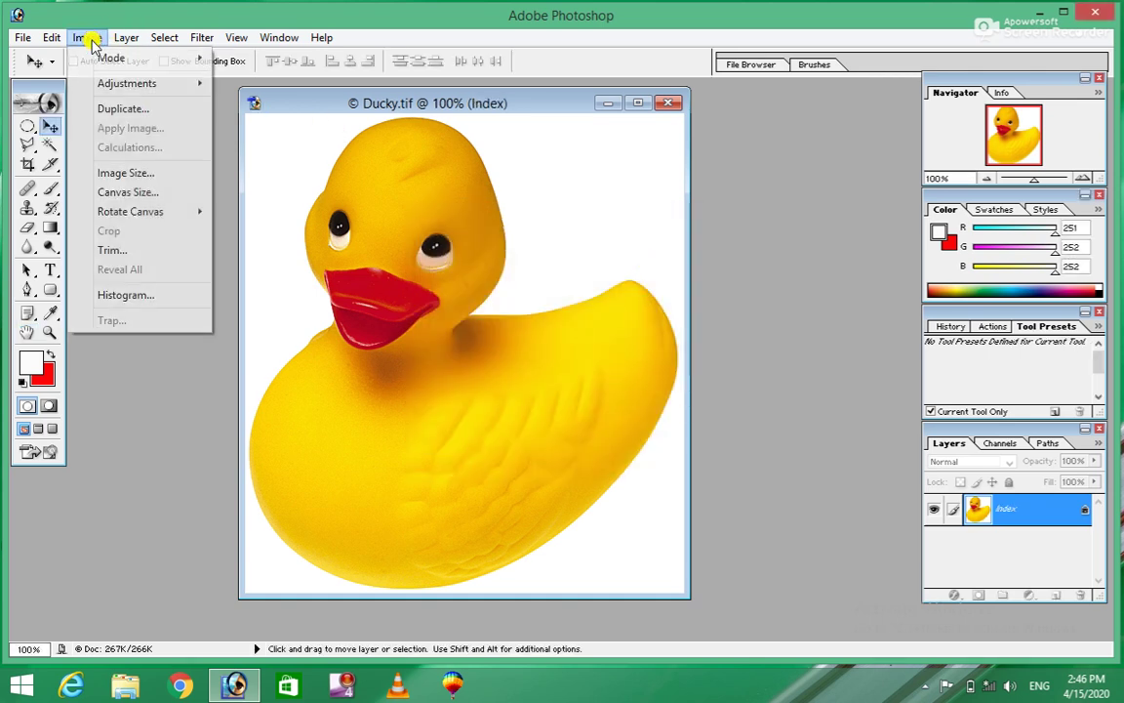
{"action": "mouse_move", "coordinate": [118, 60]}
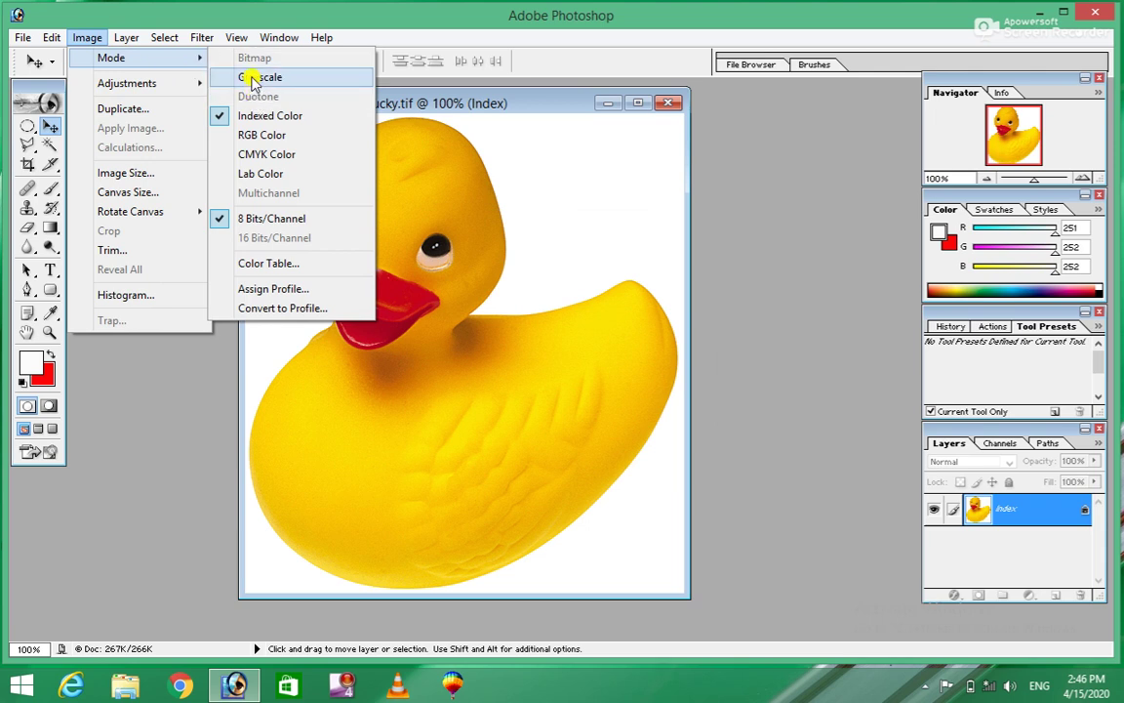
{"action": "left_click", "coordinate": [256, 137]}
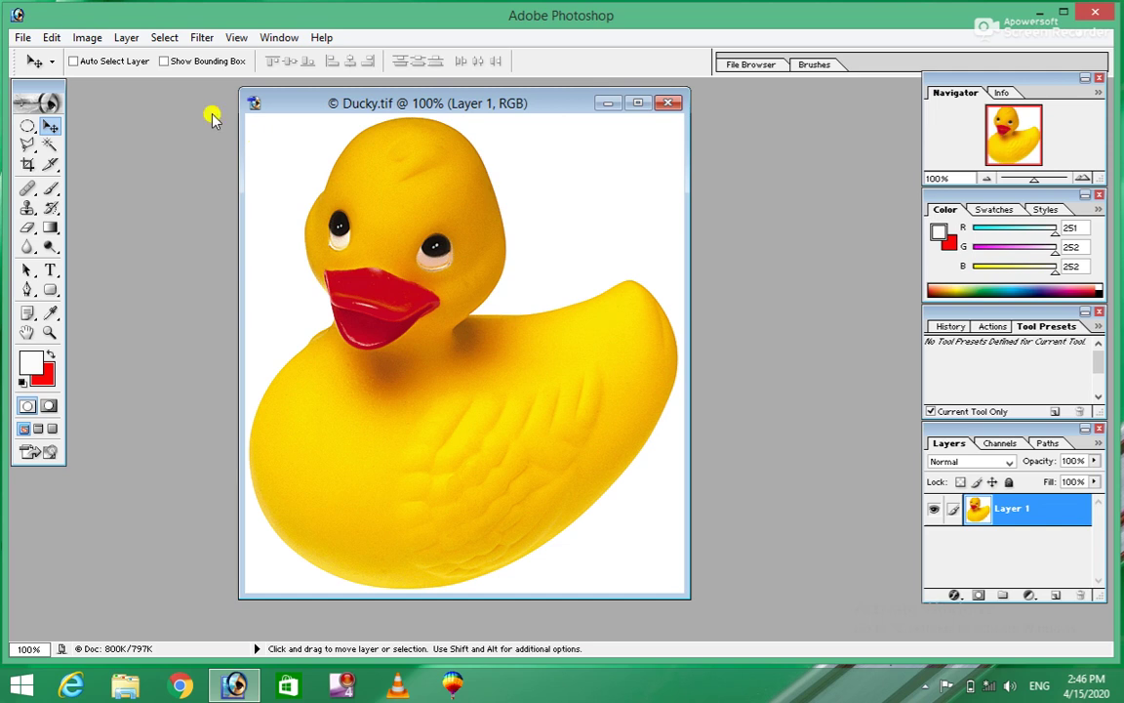
Switch the RGB duck layer to Grayscale mode, accepting the loss of color information, and undo the mode change
{"action": "left_click", "coordinate": [87, 38]}
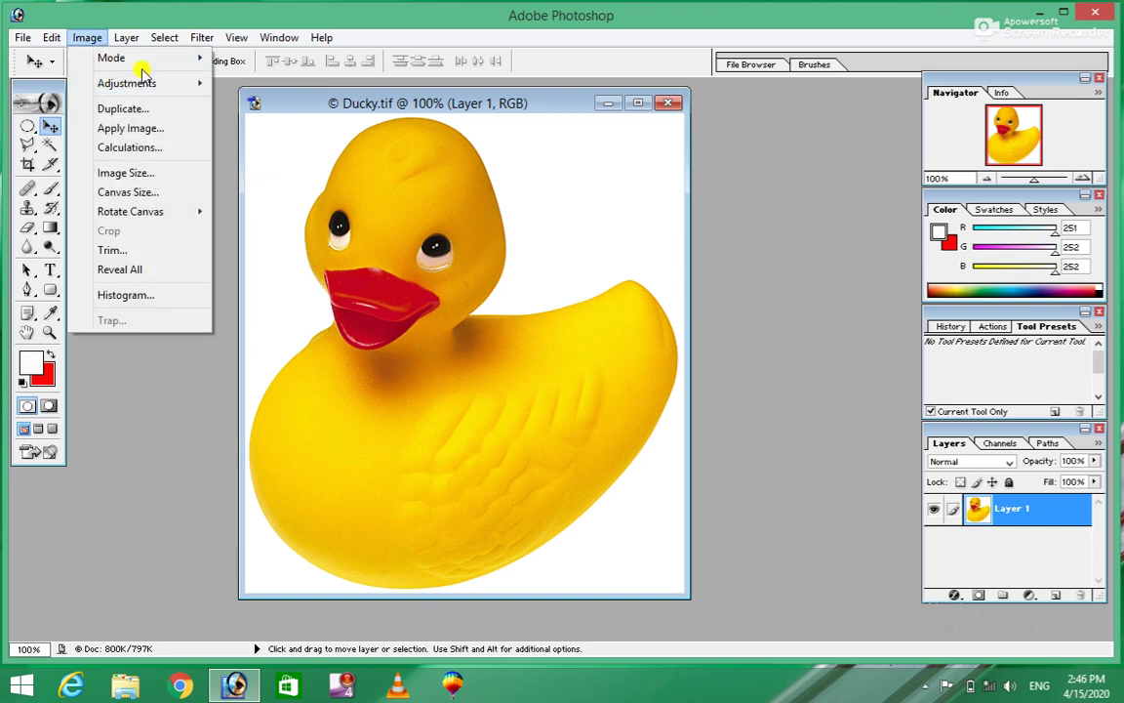
{"action": "mouse_move", "coordinate": [156, 59]}
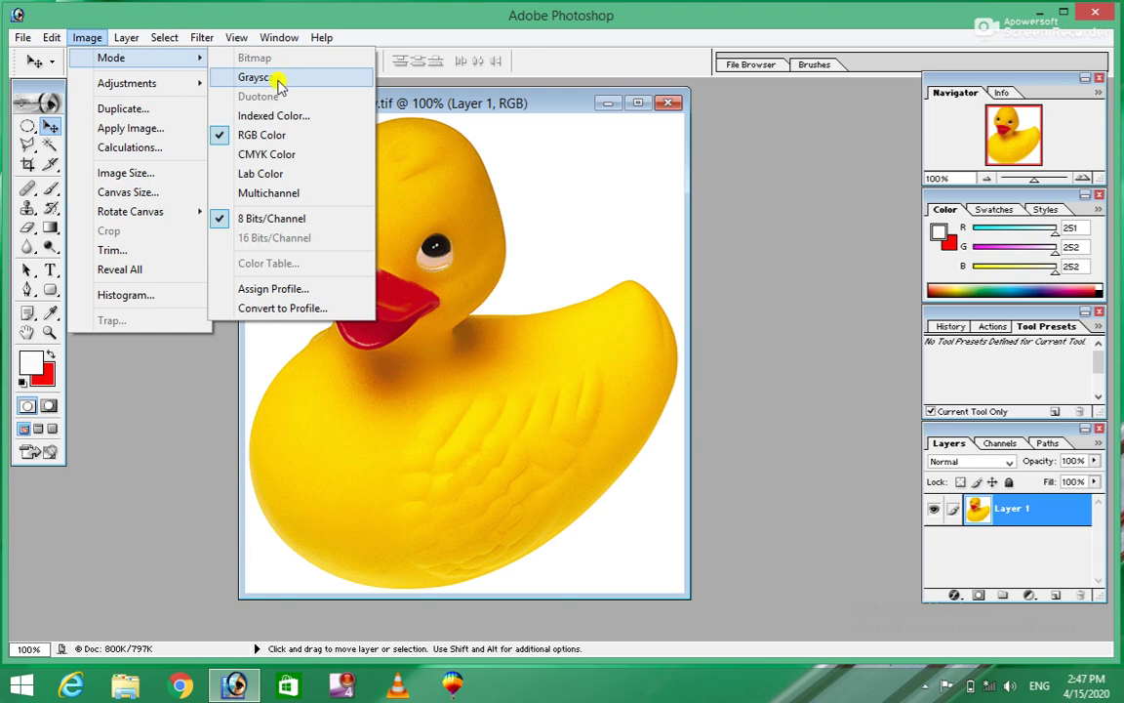
{"action": "left_click", "coordinate": [277, 78]}
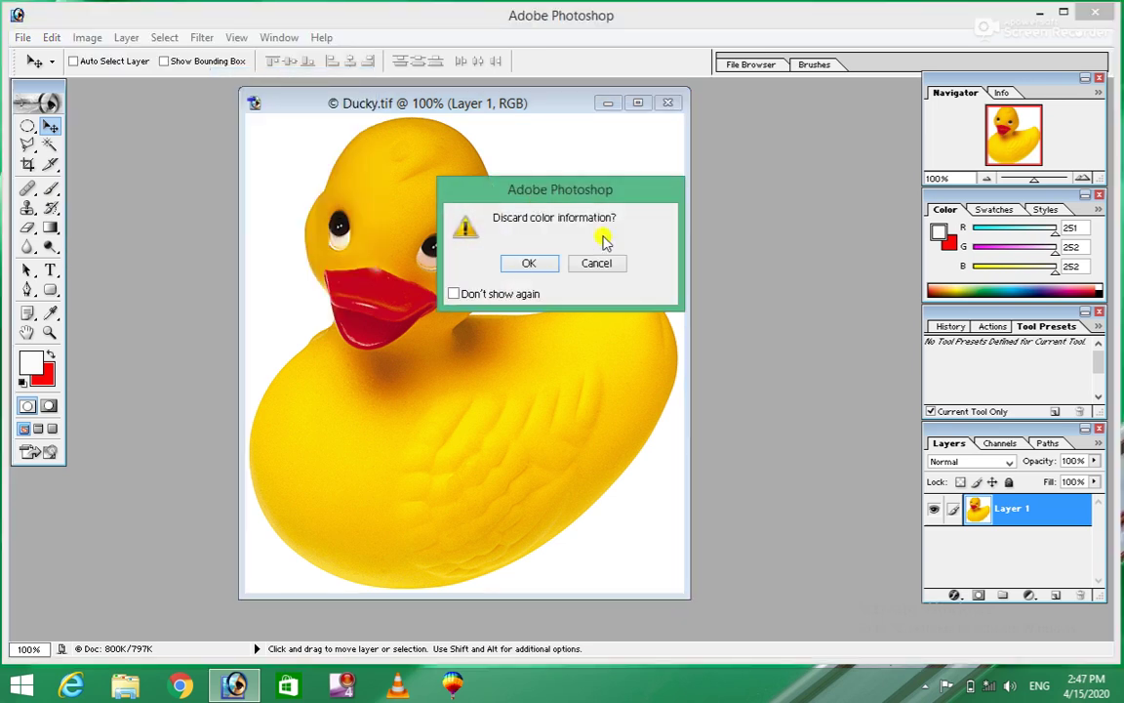
{"action": "left_click", "coordinate": [524, 264]}
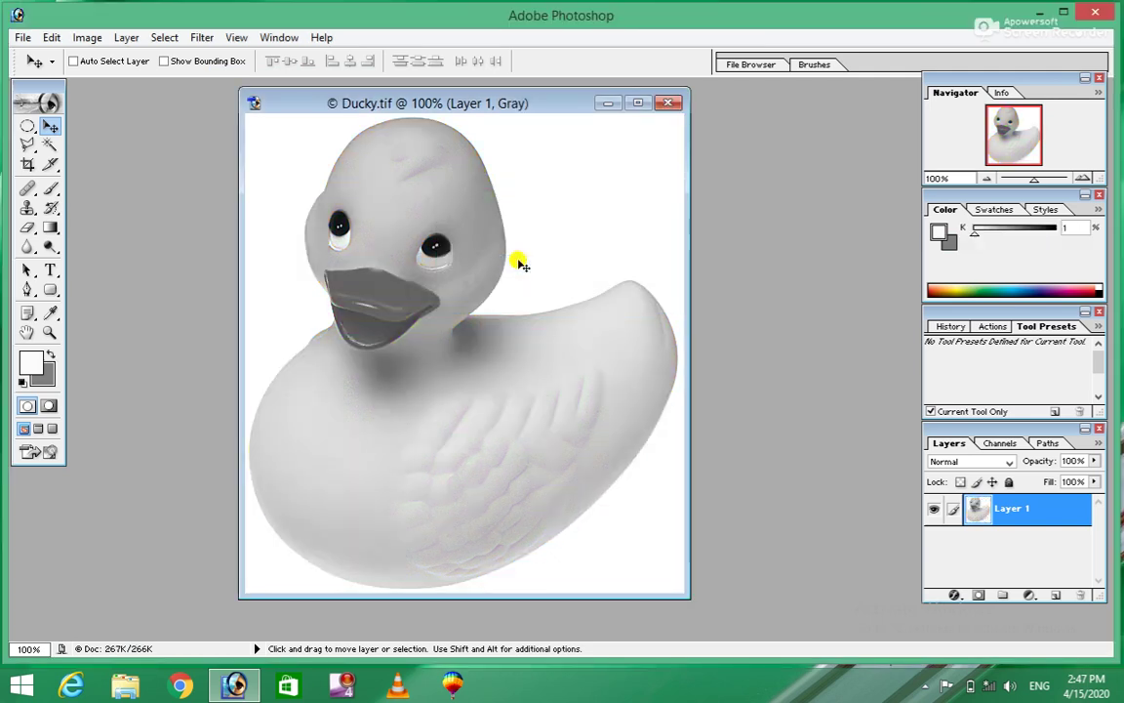
{"action": "key", "text": "ctrl+z"}
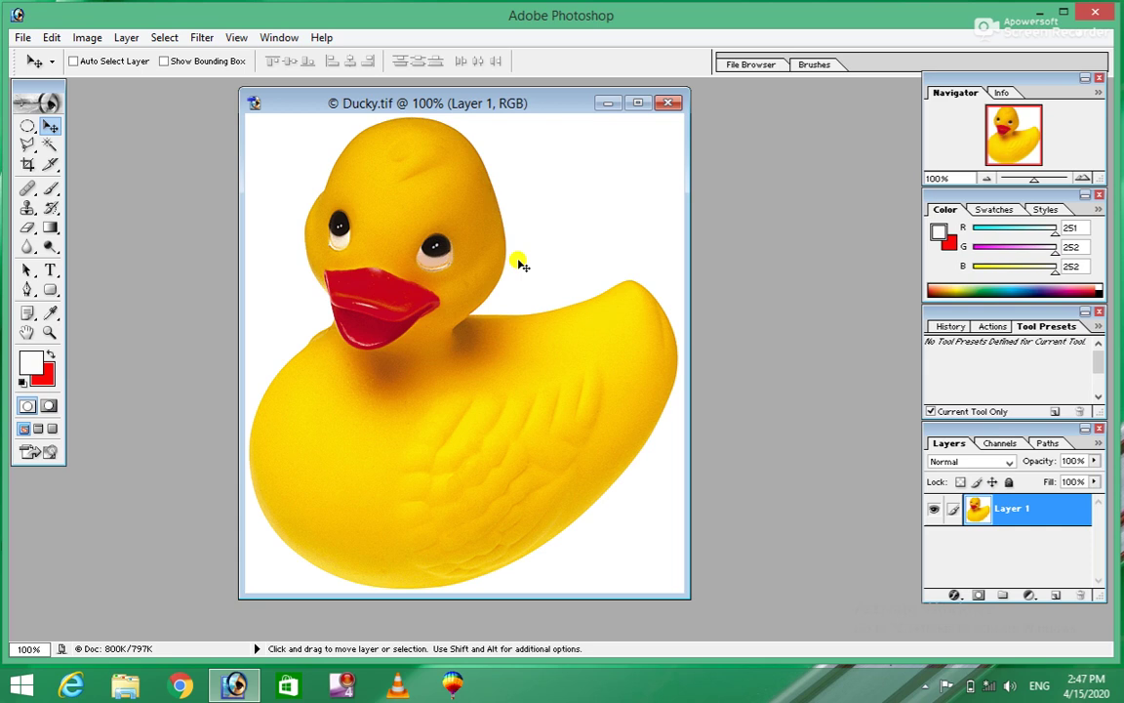
Desaturate the duck layer while keeping RGB mode, and undo the desaturation
{"action": "key", "text": "shift"}
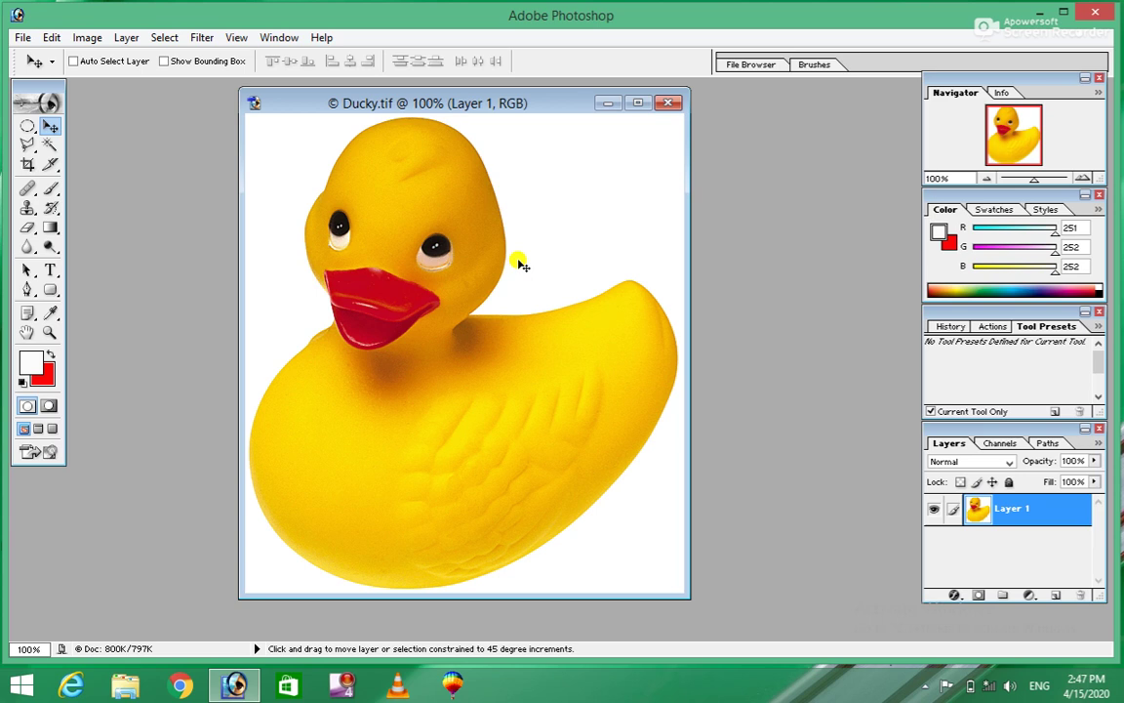
{"action": "key", "text": "shift"}
{"action": "key", "text": "shift"}
{"action": "key", "text": "ctrl+shift+u"}
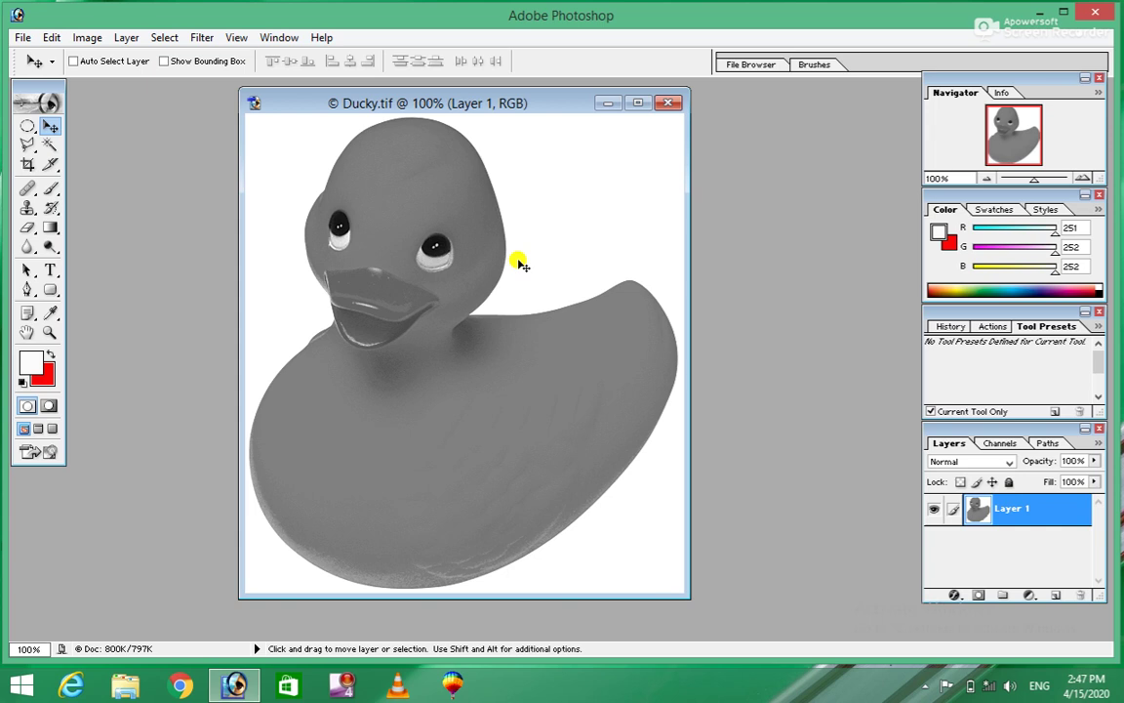
{"action": "key", "text": "ctrl+z"}
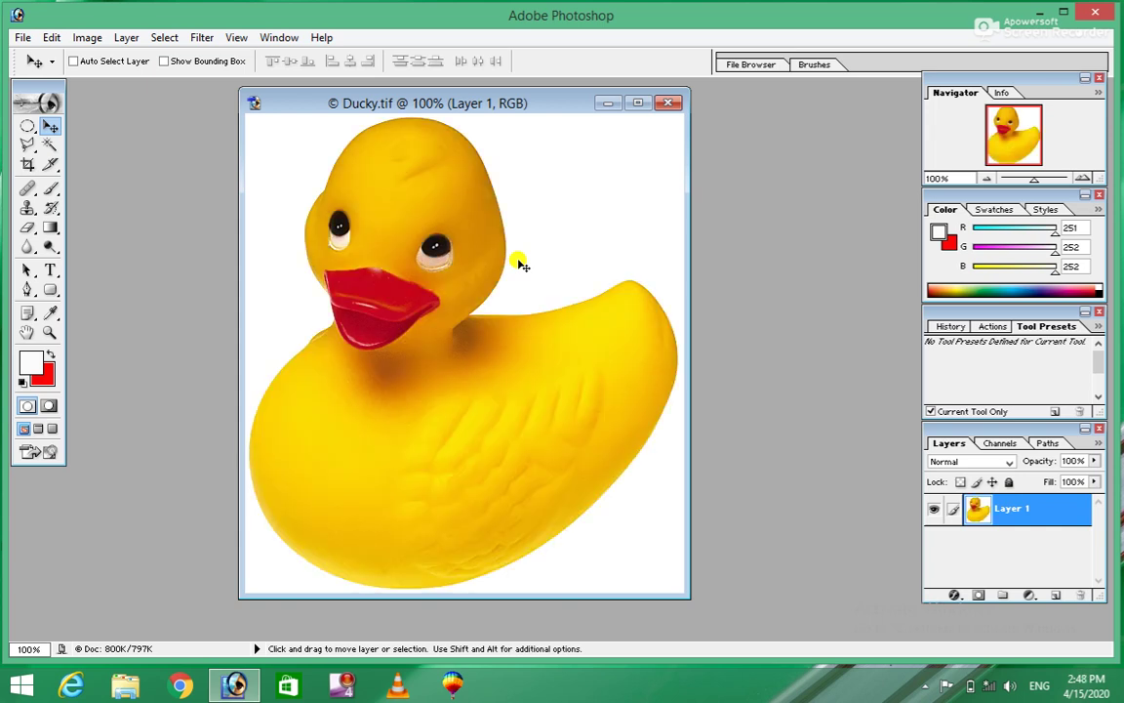
Open the Levels adjustment for the duck layer, raise the RGB shadow input level to 253, and return it to 0
{"action": "left_click", "coordinate": [90, 37]}
{"action": "mouse_move", "coordinate": [135, 84]}
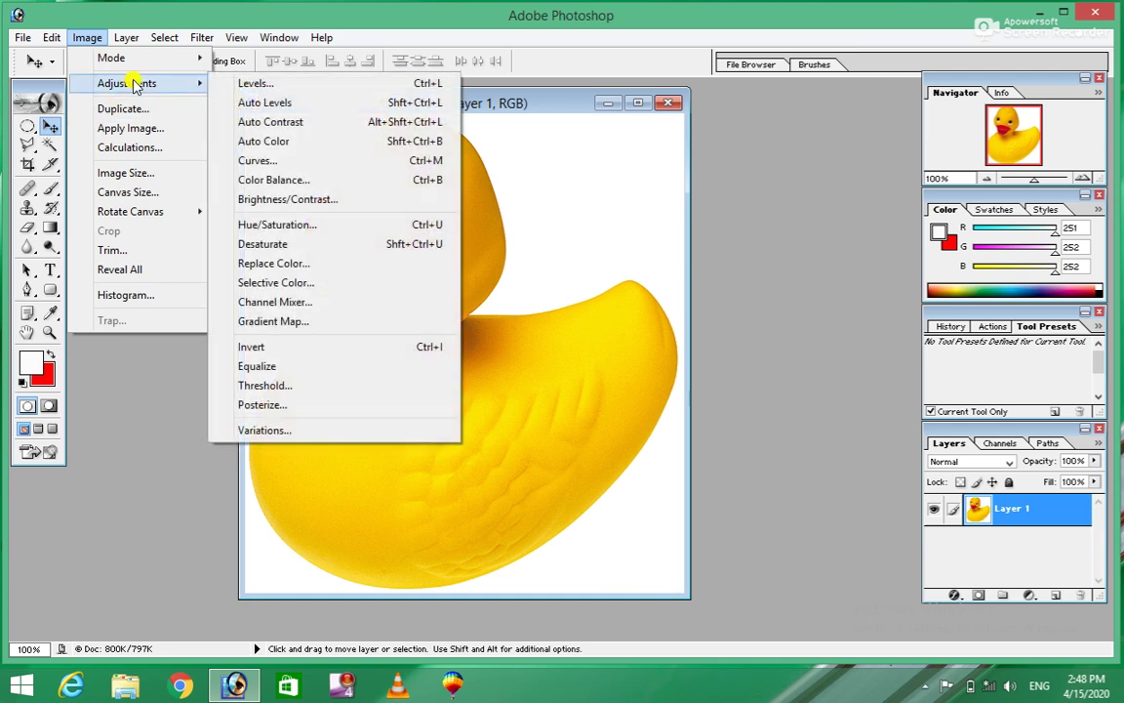
{"action": "left_click", "coordinate": [272, 86]}
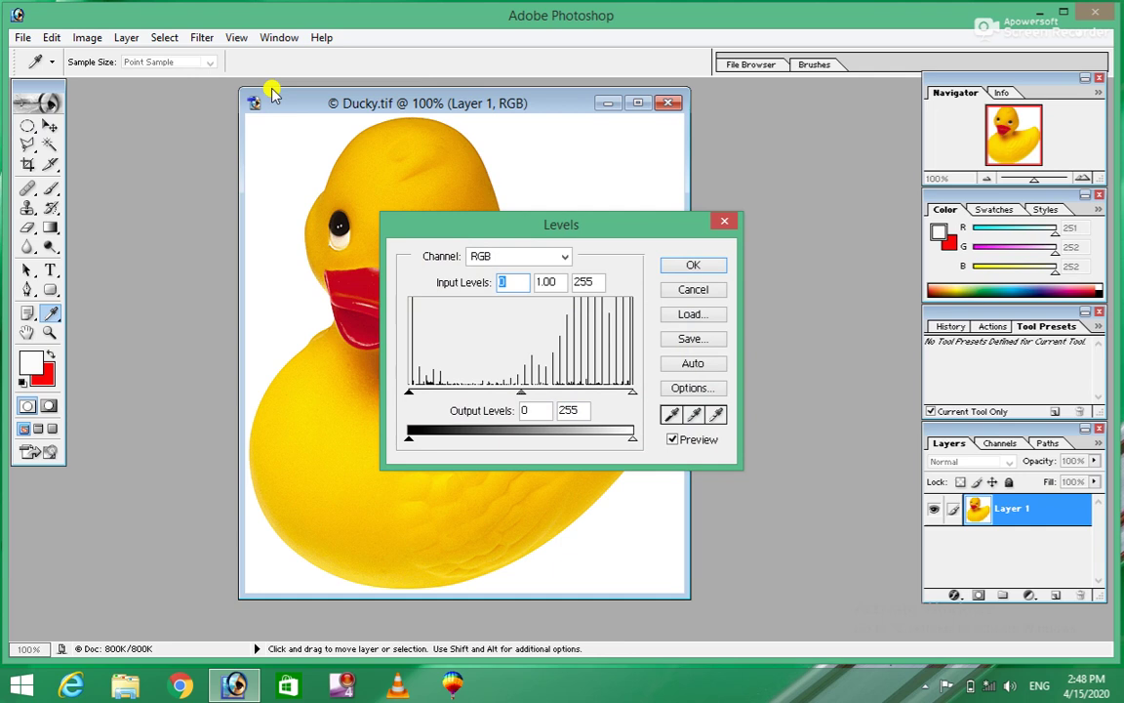
{"action": "left_click_drag", "start_coordinate": [503, 221], "coordinate": [688, 156]}
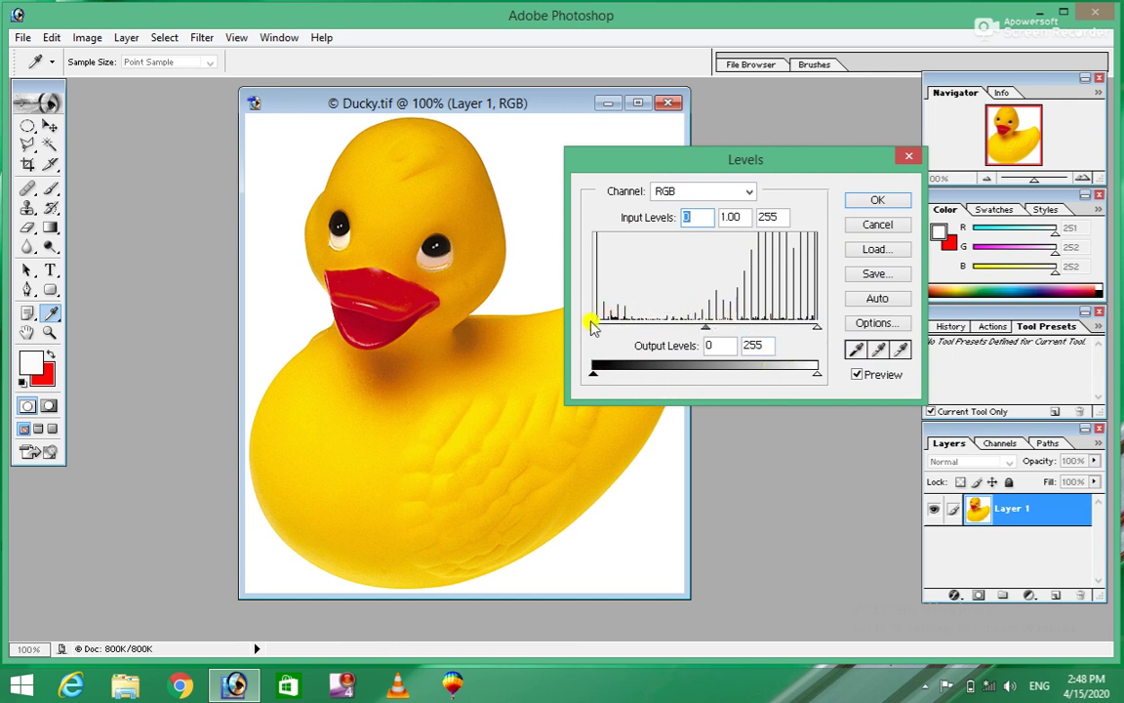
{"action": "left_click_drag", "start_coordinate": [593, 327], "coordinate": [816, 326]}
{"action": "left_click", "coordinate": [803, 321]}
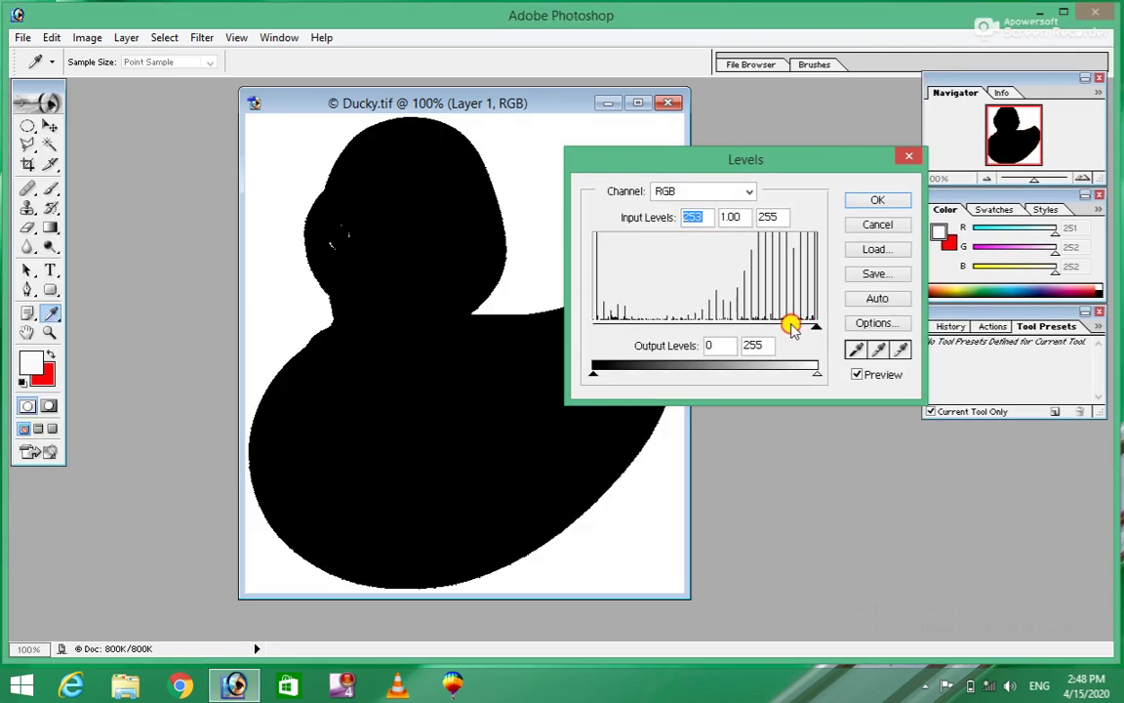
{"action": "left_click", "coordinate": [811, 330]}
{"action": "left_click_drag", "start_coordinate": [816, 332], "coordinate": [564, 322]}
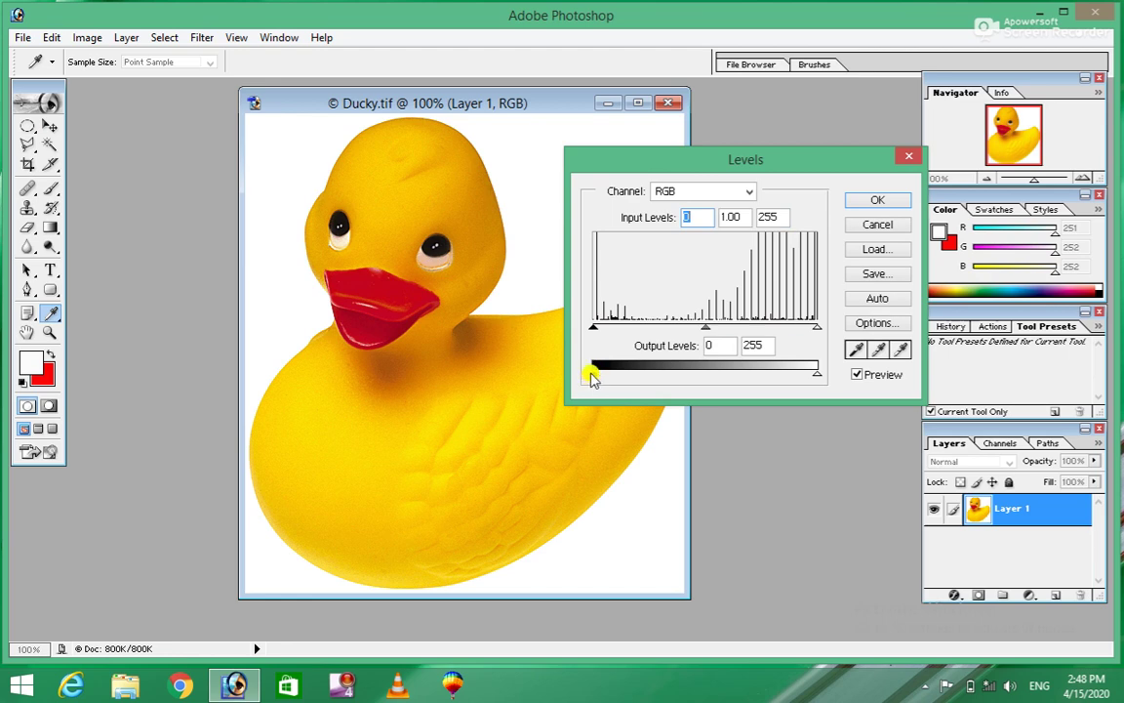
Try RGB shadow output levels of 51 and 108 on the duck in Levels, ending at 65
{"action": "left_click_drag", "start_coordinate": [594, 373], "coordinate": [635, 374]}
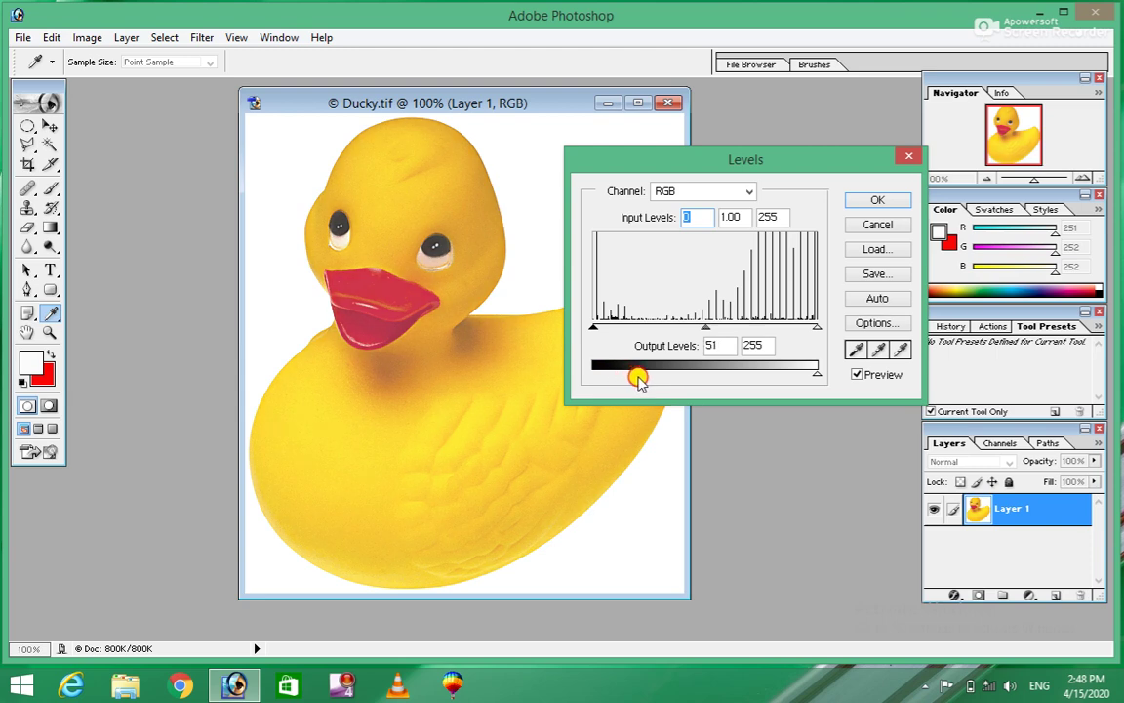
{"action": "left_click", "coordinate": [637, 375]}
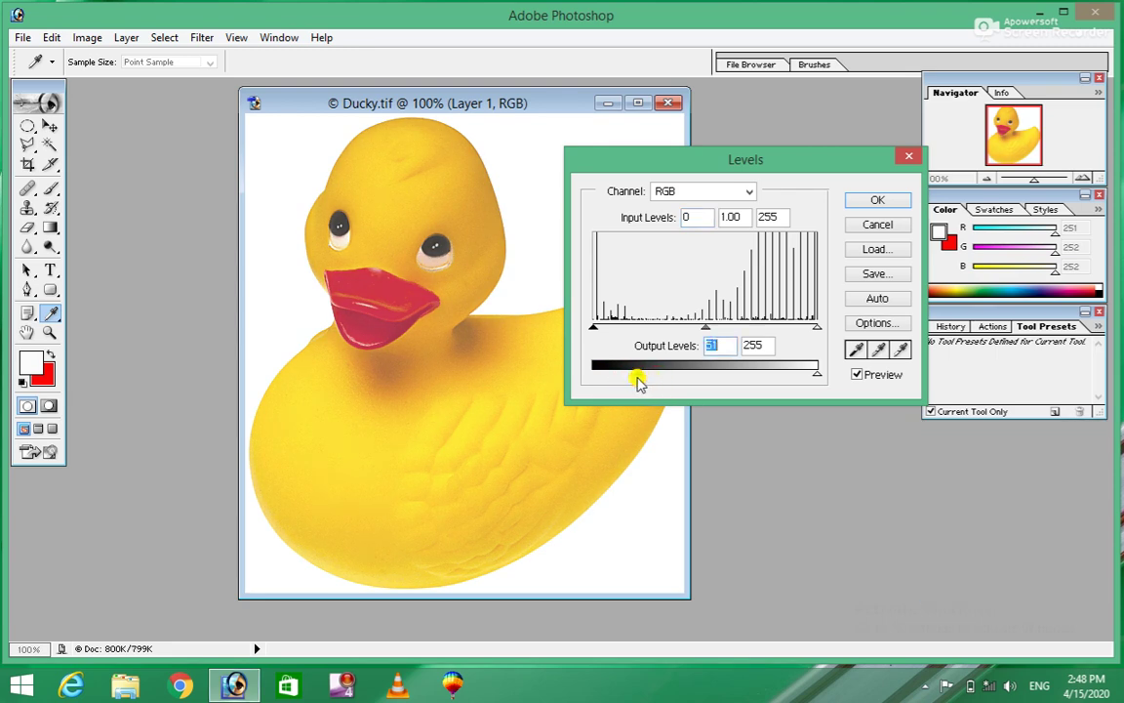
{"action": "left_click_drag", "start_coordinate": [647, 377], "coordinate": [689, 379]}
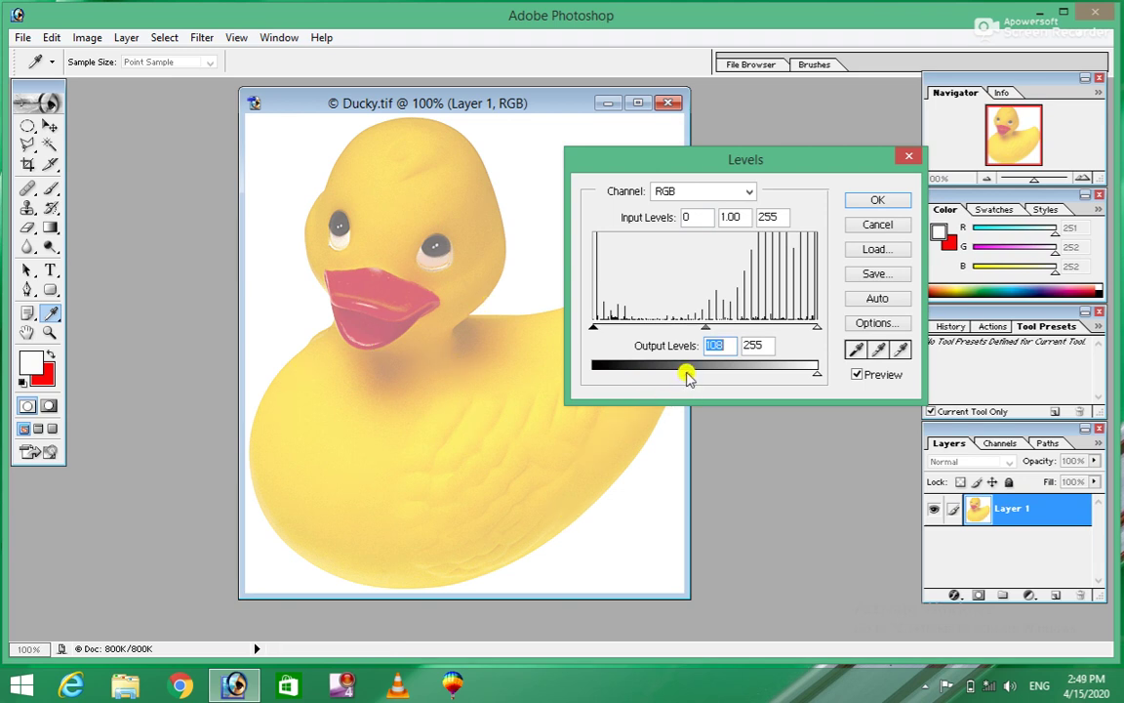
{"action": "left_click_drag", "start_coordinate": [688, 375], "coordinate": [592, 386]}
{"action": "left_click_drag", "start_coordinate": [818, 374], "coordinate": [869, 376]}
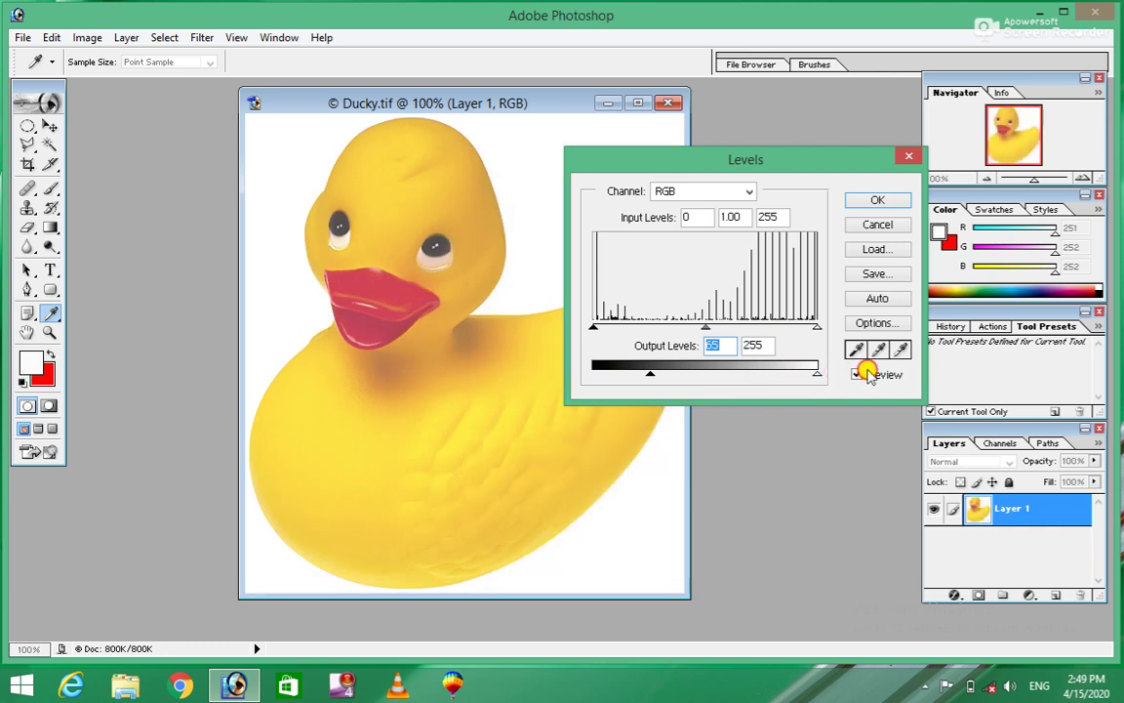
Try Levels output values of 111 and 0 as well as 209 and 255 on the duck, and cancel the adjustment
{"action": "left_click_drag", "start_coordinate": [650, 375], "coordinate": [690, 372]}
{"action": "left_click_drag", "start_coordinate": [818, 373], "coordinate": [594, 375]}
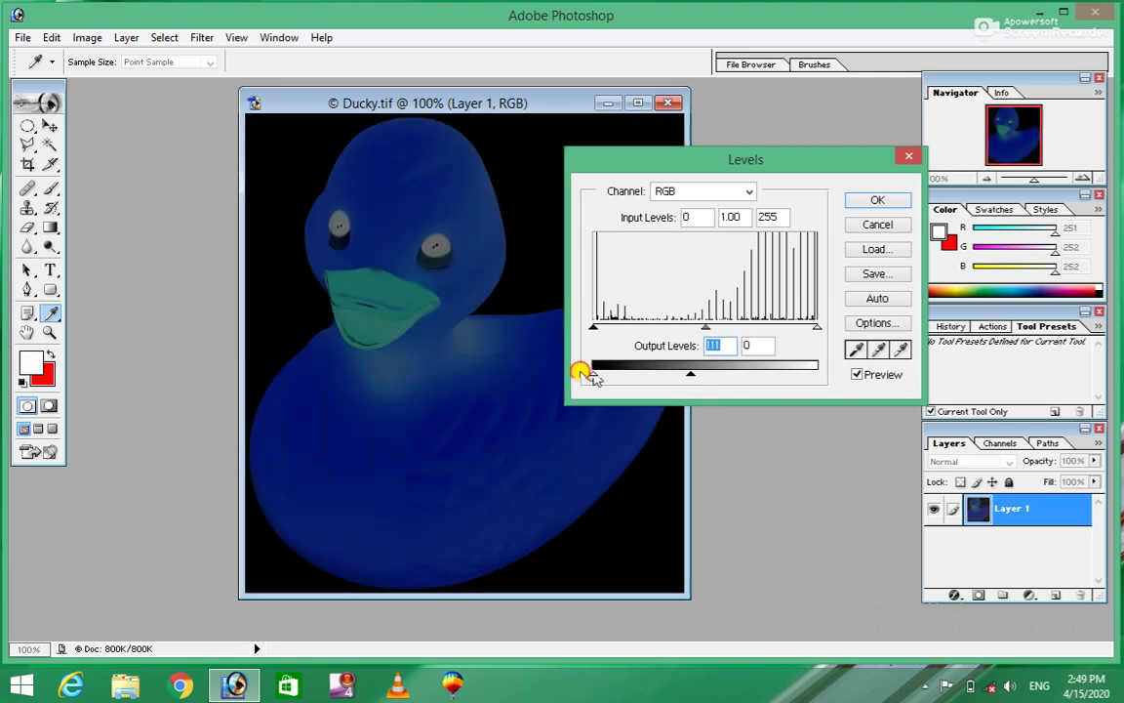
{"action": "left_click_drag", "start_coordinate": [688, 381], "coordinate": [841, 382]}
{"action": "left_click_drag", "start_coordinate": [627, 380], "coordinate": [778, 376]}
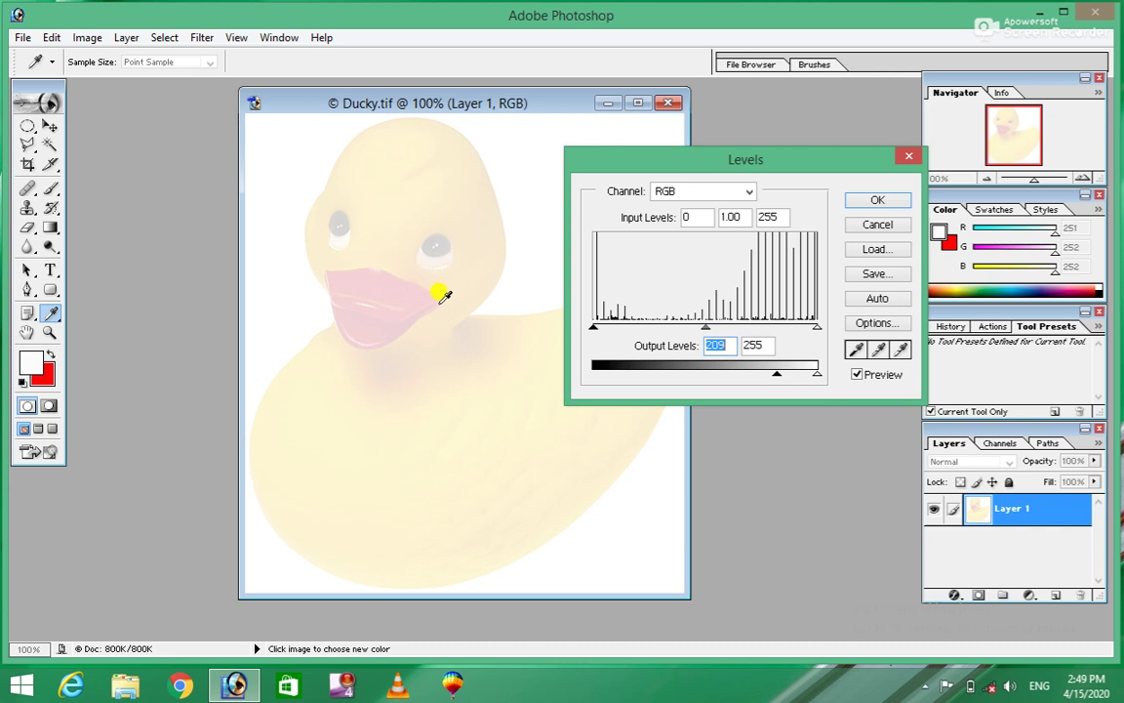
{"action": "left_click", "coordinate": [878, 225]}
{"action": "key", "text": "v"}
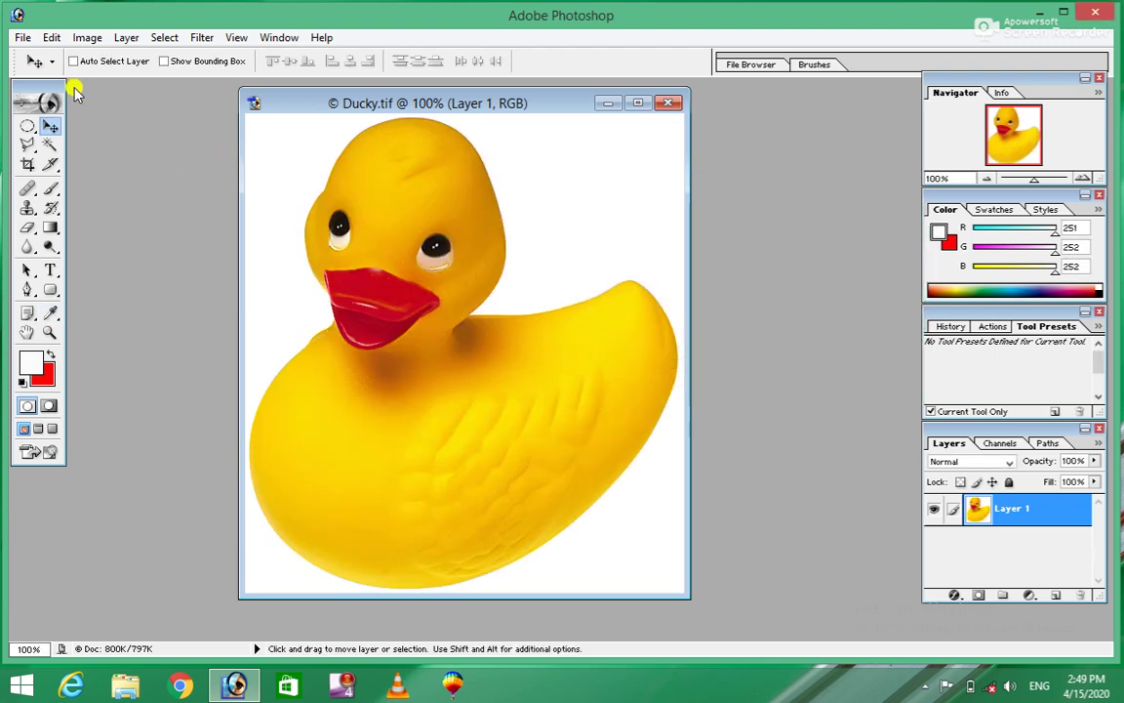
Apply Auto Levels to the duck layer two times, undoing it after each application
{"action": "left_click", "coordinate": [79, 39]}
{"action": "mouse_move", "coordinate": [115, 84]}
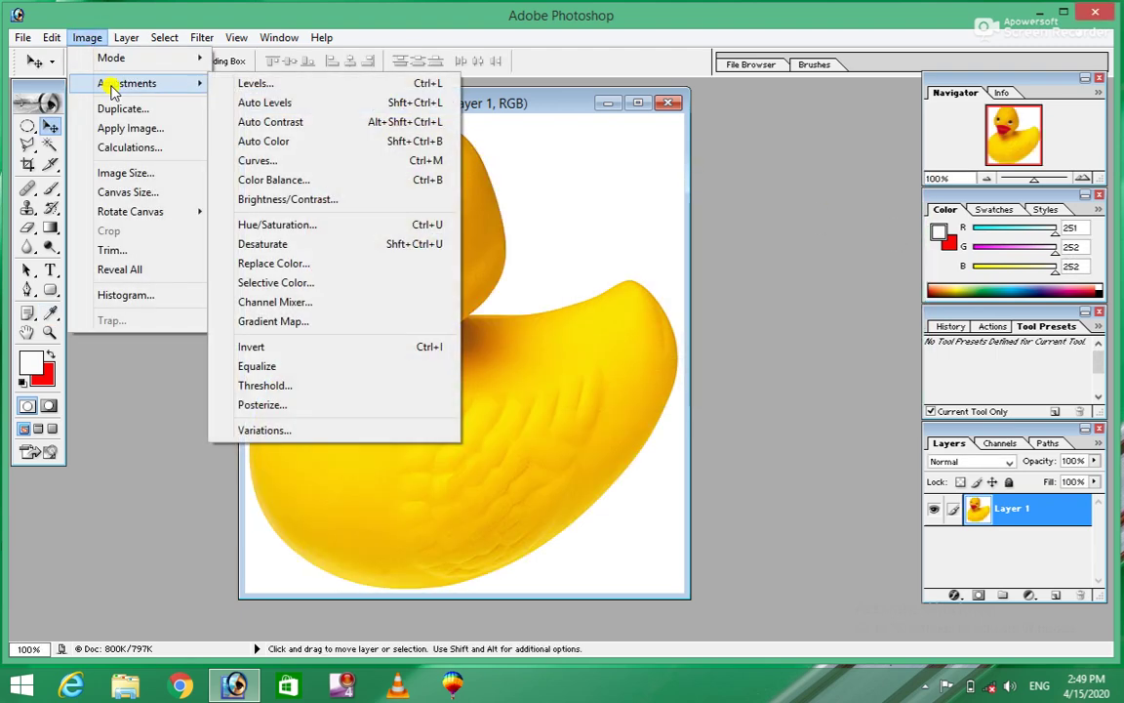
{"action": "left_click", "coordinate": [278, 105]}
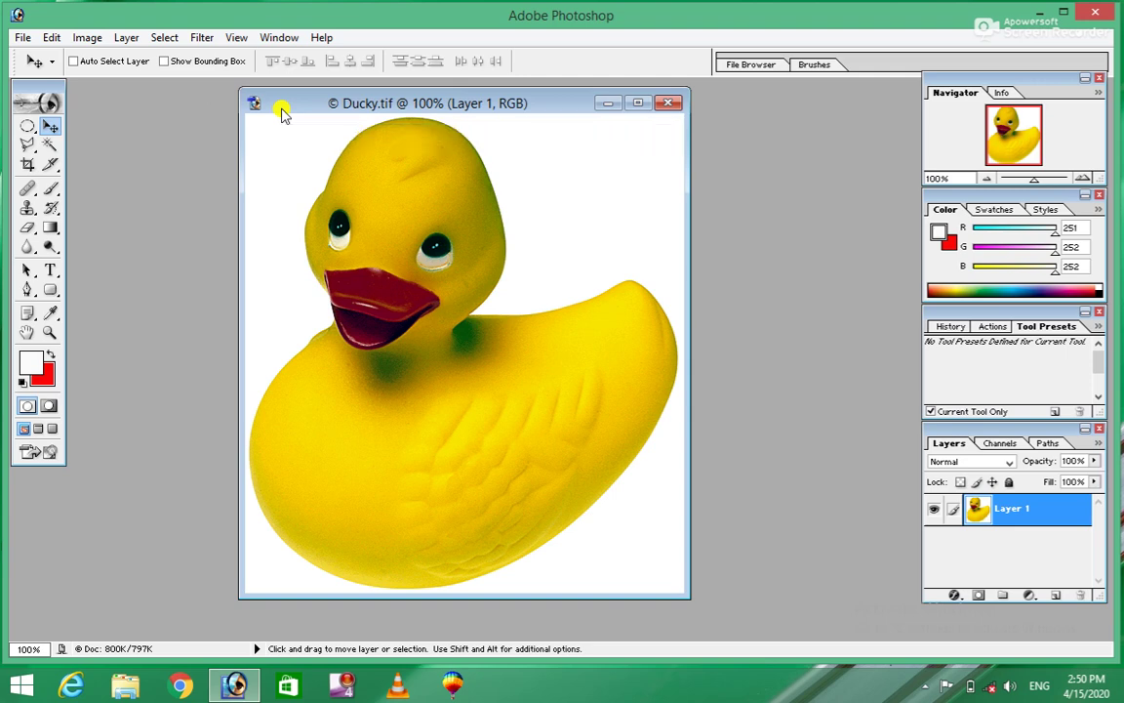
{"action": "key", "text": "ctrl+z"}
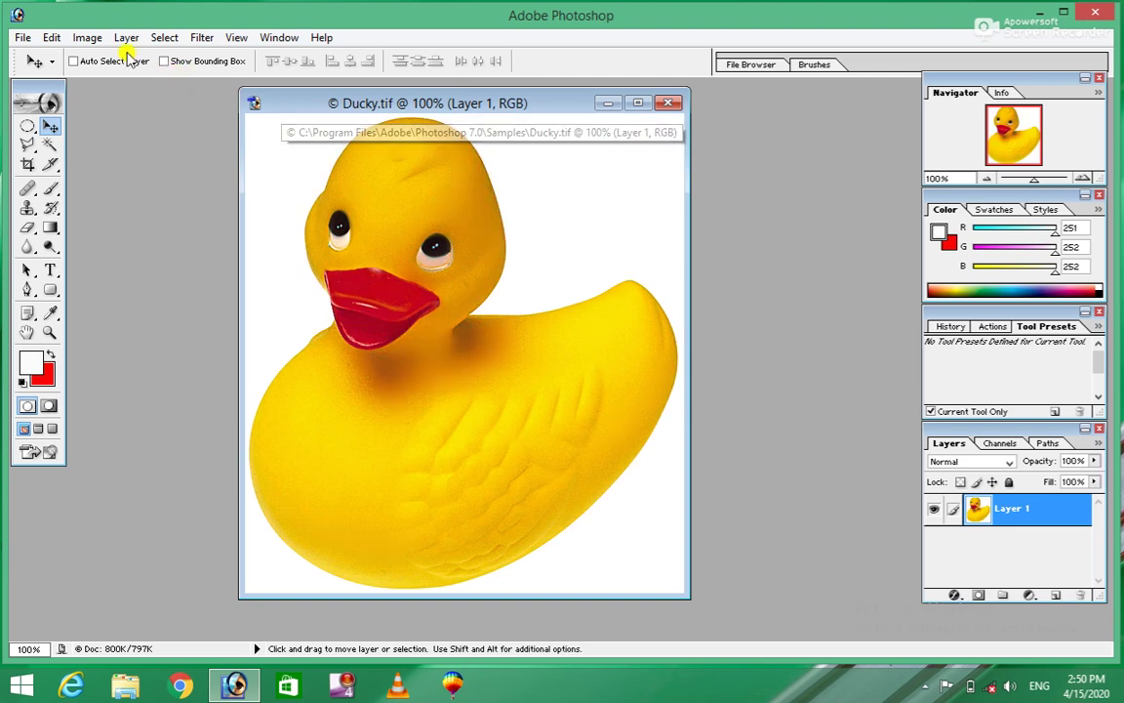
{"action": "left_click", "coordinate": [85, 37]}
{"action": "mouse_move", "coordinate": [120, 83]}
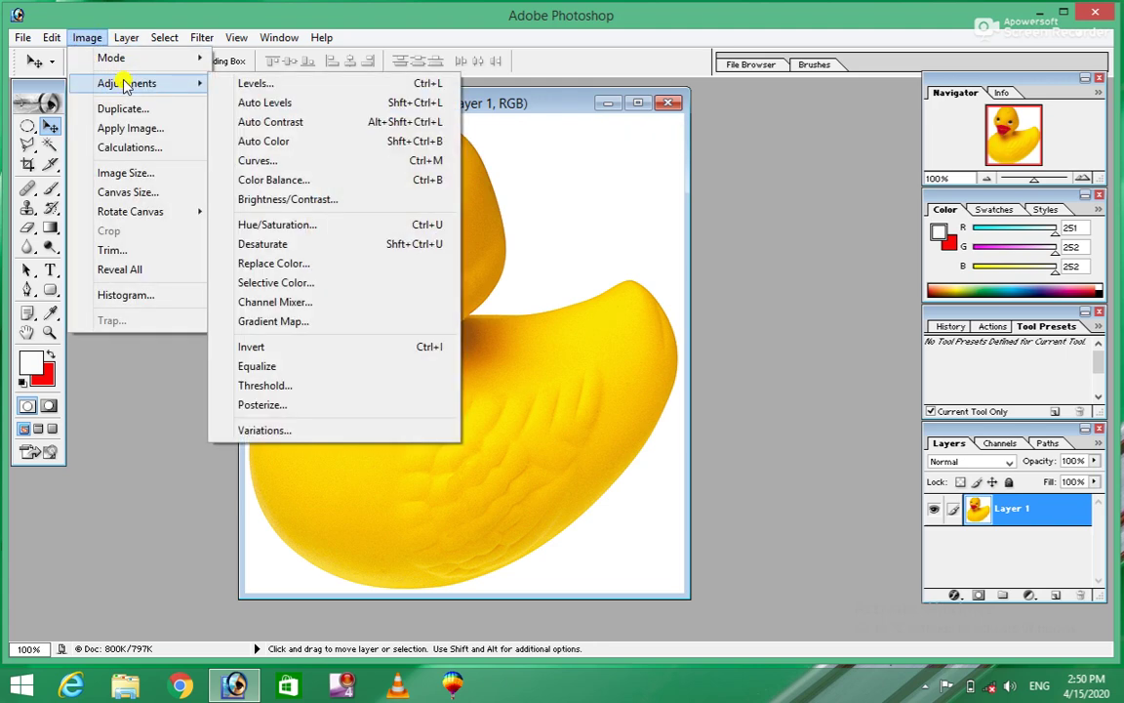
{"action": "left_click", "coordinate": [284, 104]}
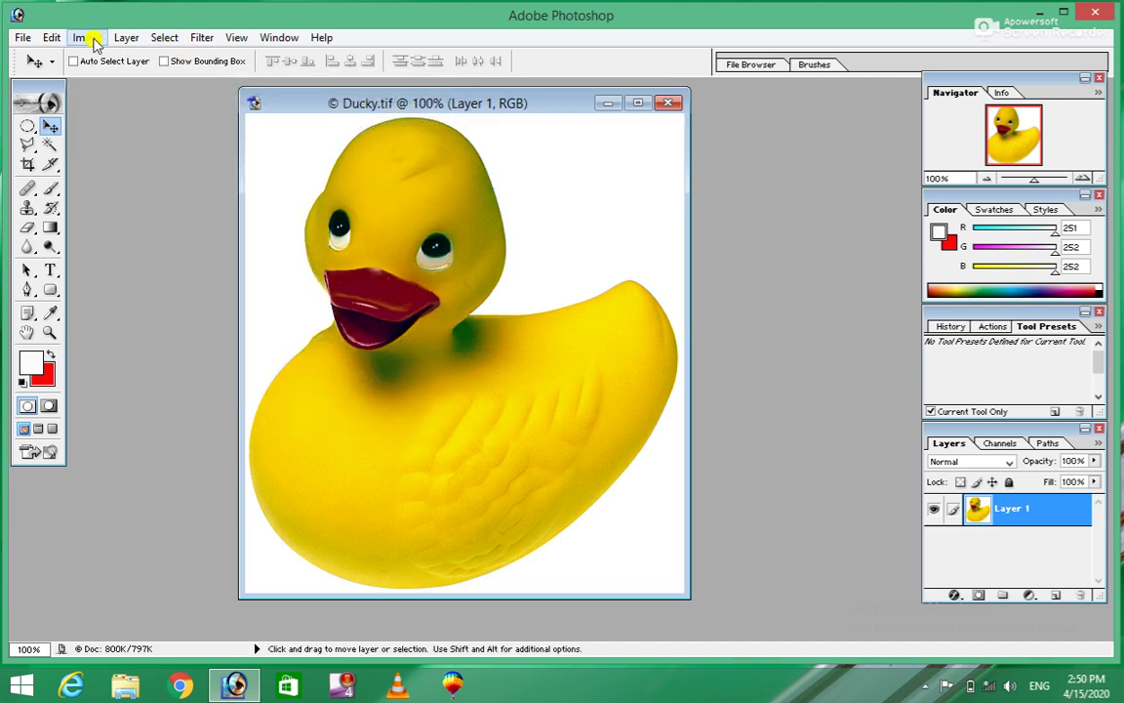
{"action": "key", "text": "ctrl+z"}
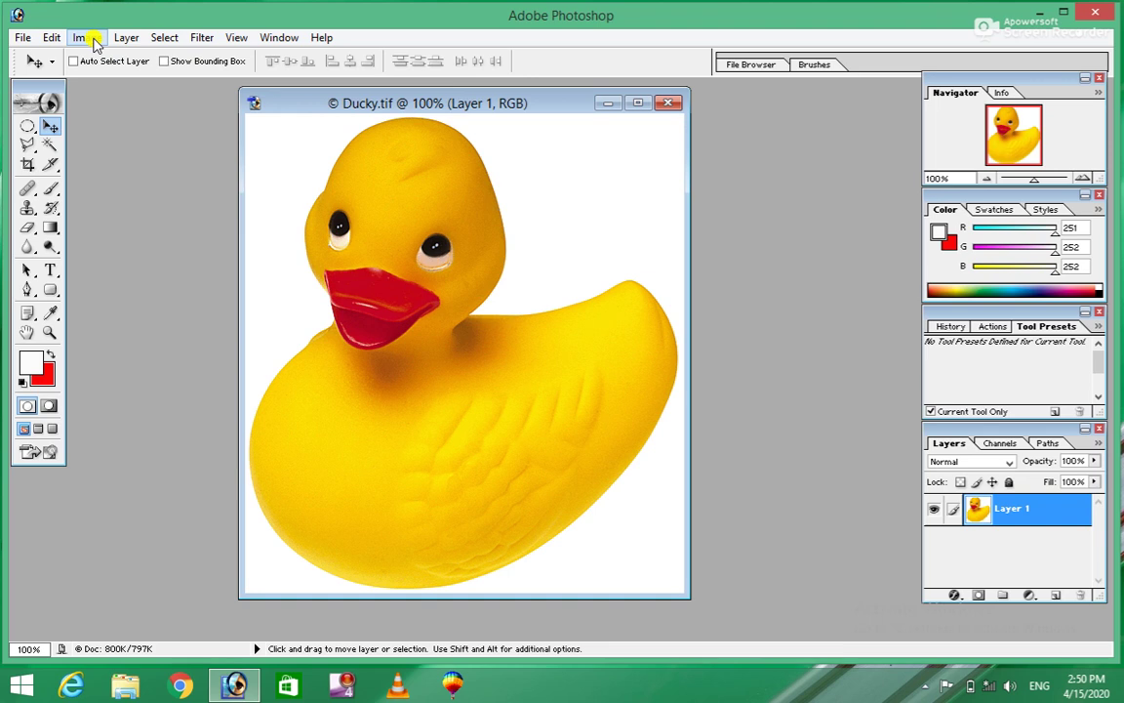
Apply Auto Contrast to the duck layer and move the image window slightly closer to the palettes
{"action": "left_click", "coordinate": [88, 39]}
{"action": "mouse_move", "coordinate": [154, 84]}
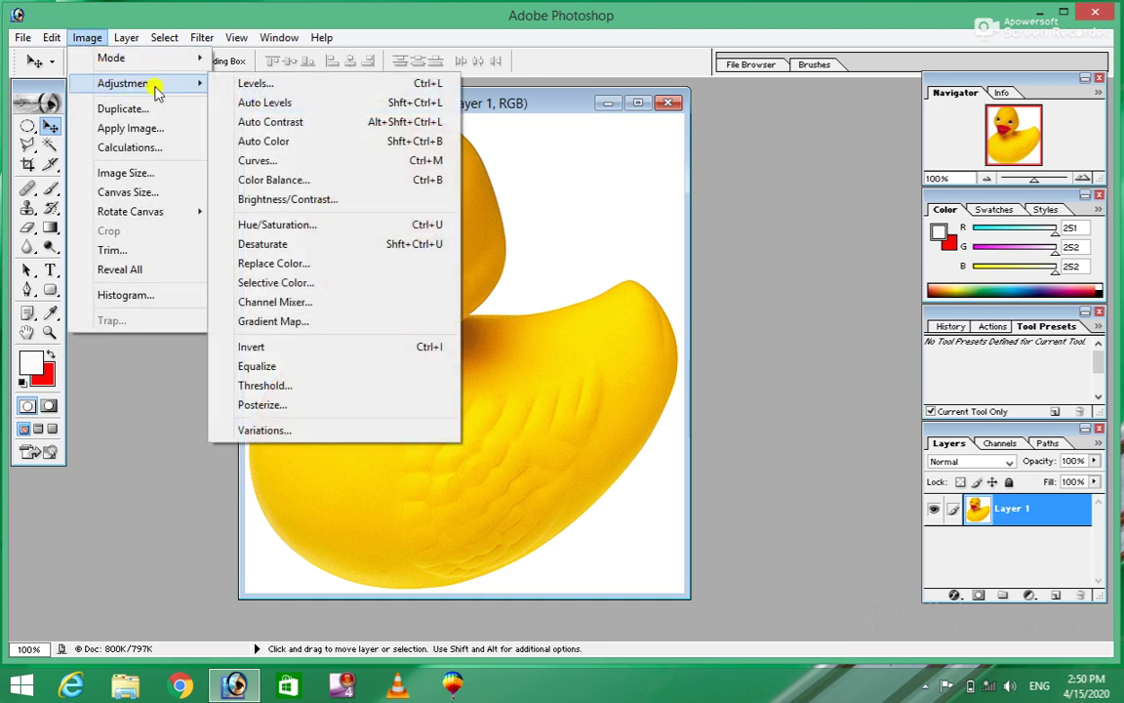
{"action": "left_click", "coordinate": [276, 124]}
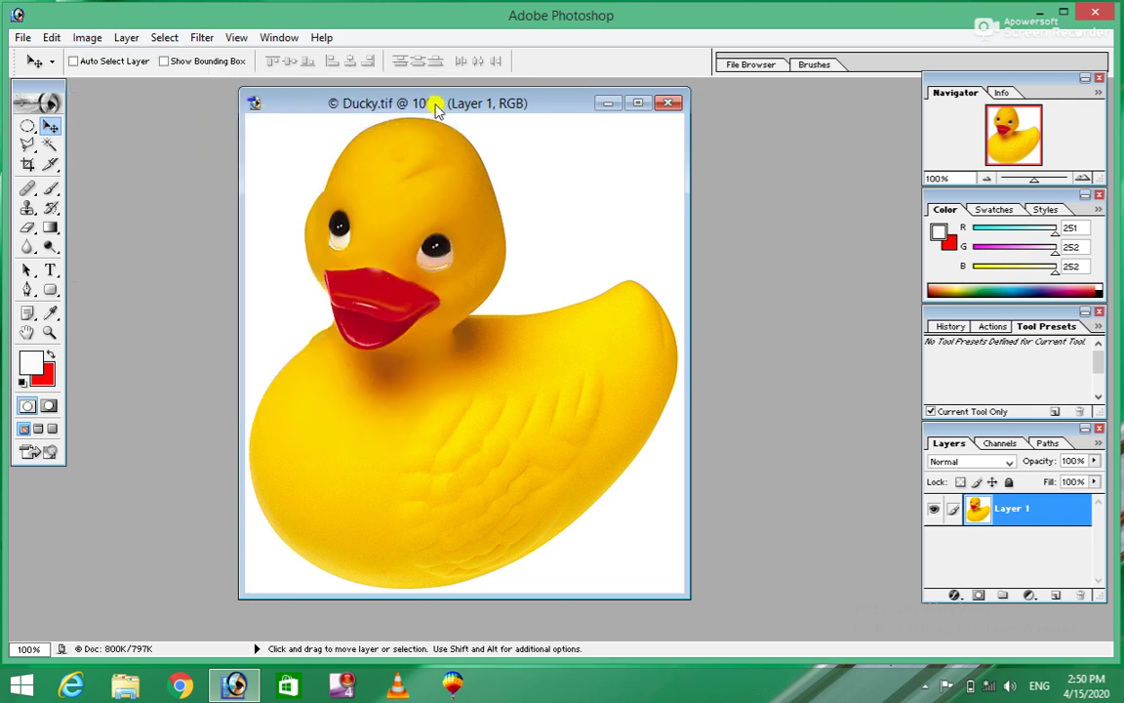
{"action": "left_click_drag", "start_coordinate": [436, 104], "coordinate": [506, 97]}
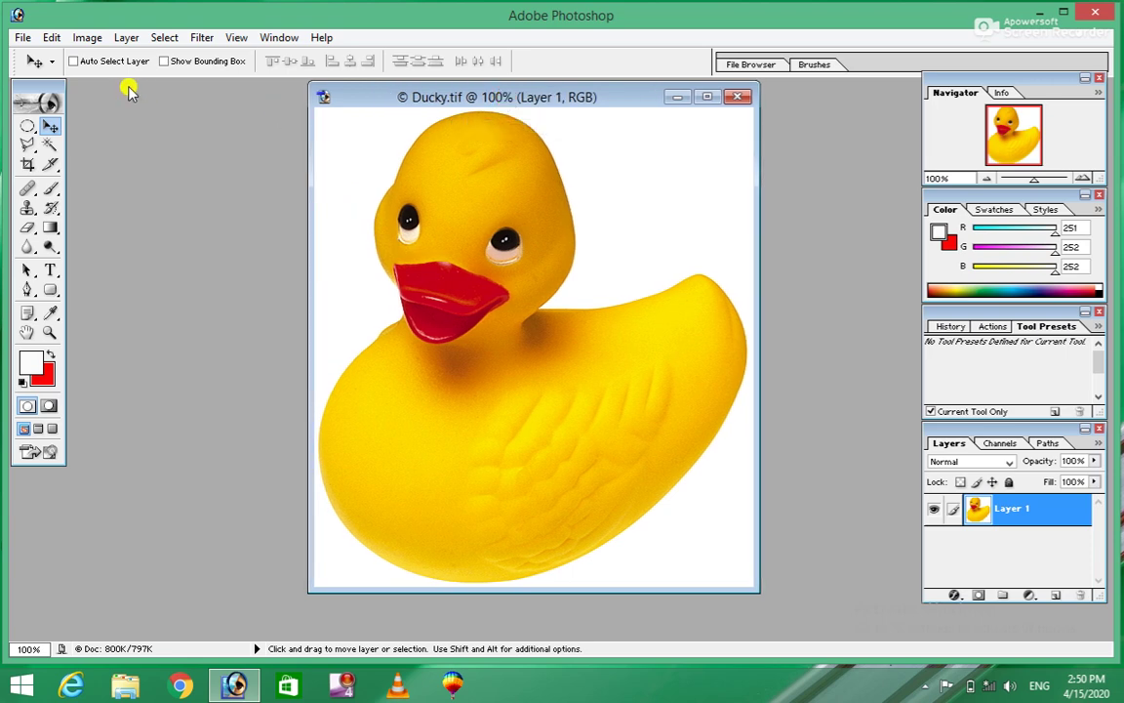
Apply Auto Color to the duck layer
{"action": "left_click", "coordinate": [87, 37]}
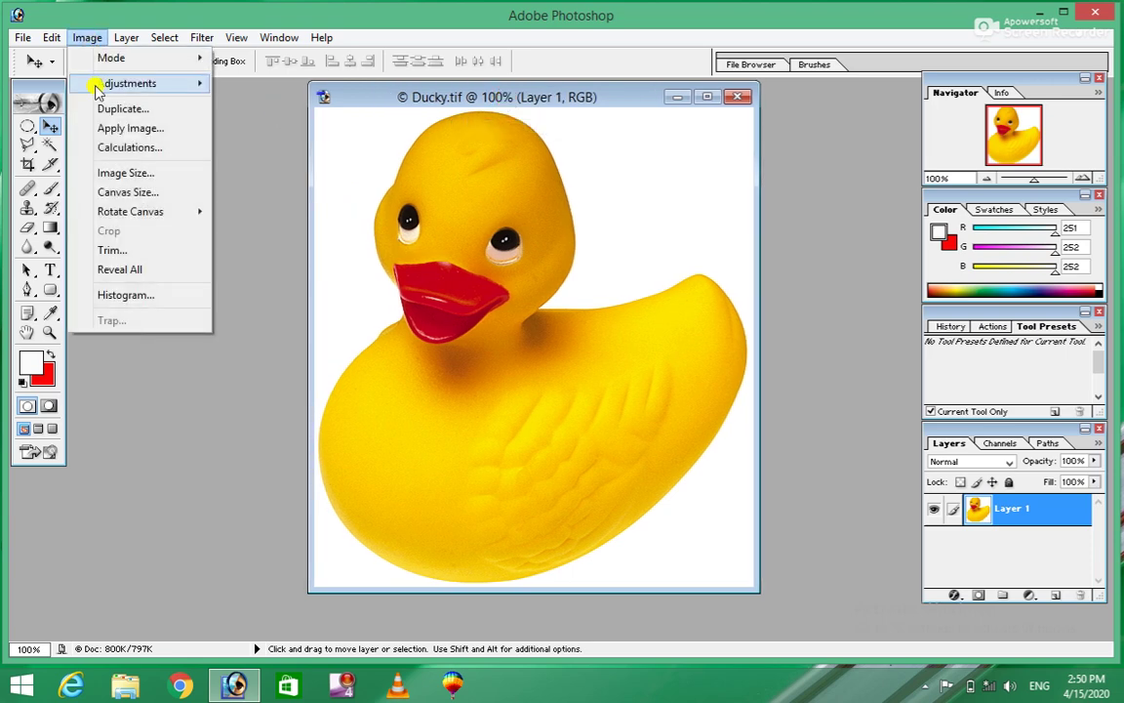
{"action": "mouse_move", "coordinate": [95, 83]}
{"action": "left_click", "coordinate": [264, 141]}
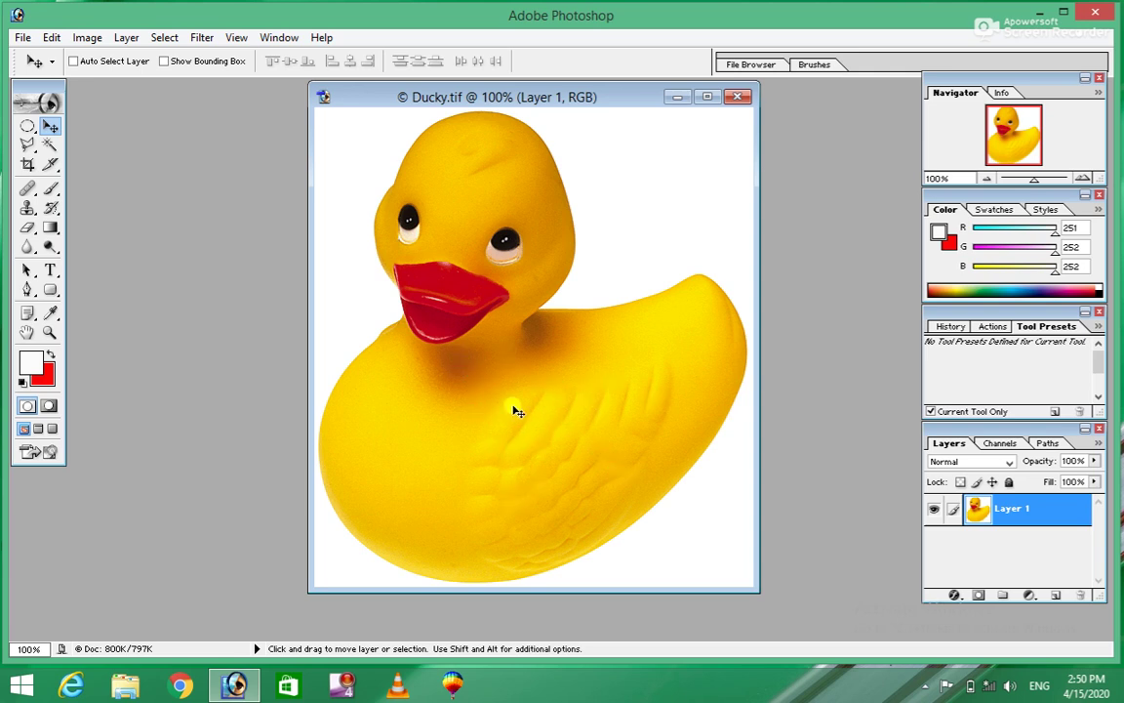
Try bending the duck's RGB curve to input 89, output 169 and to input 201, output 55, and cancel Curves
{"action": "left_click", "coordinate": [86, 37]}
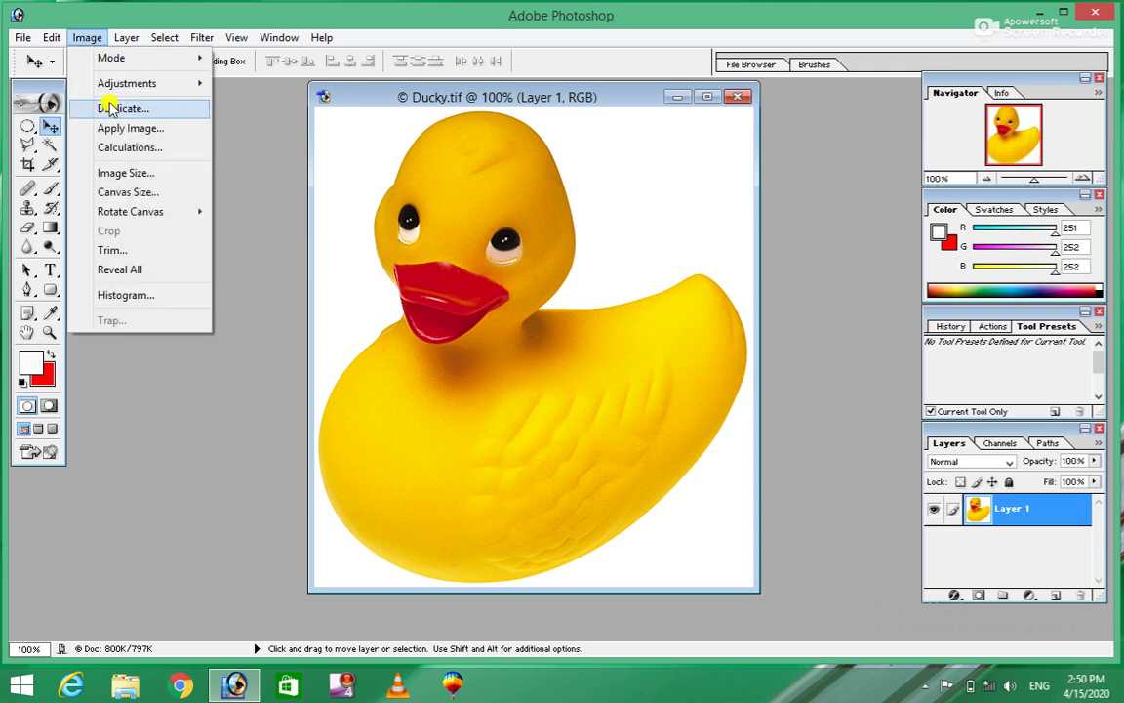
{"action": "mouse_move", "coordinate": [118, 83]}
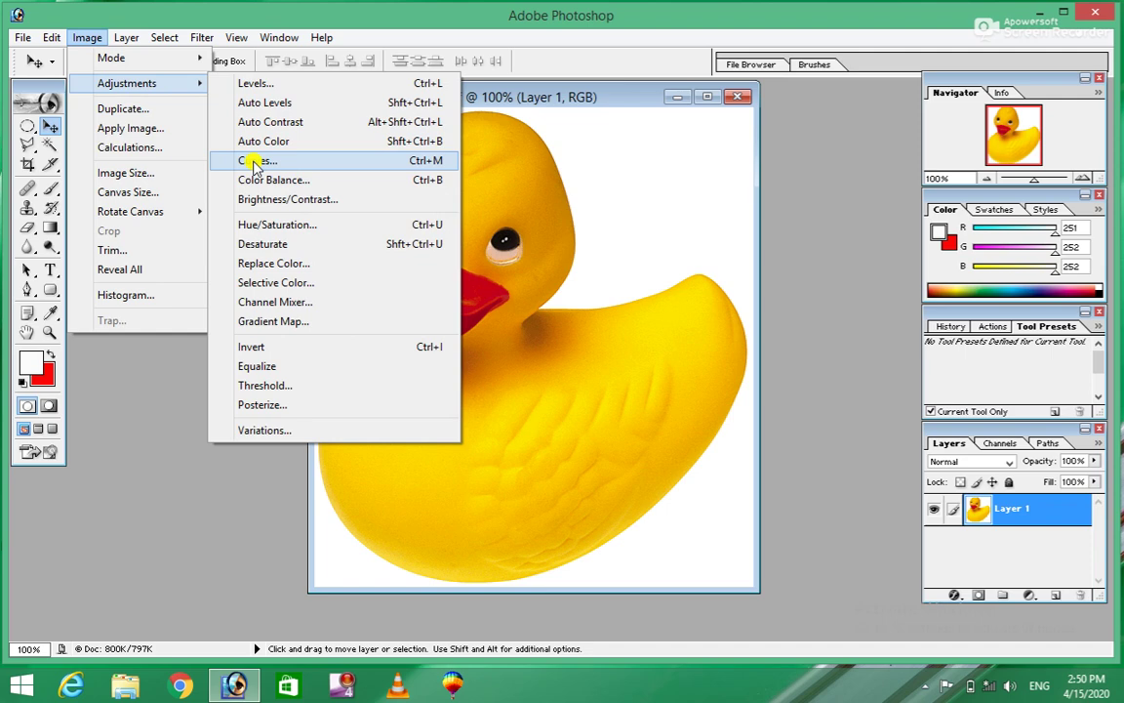
{"action": "left_click", "coordinate": [253, 162]}
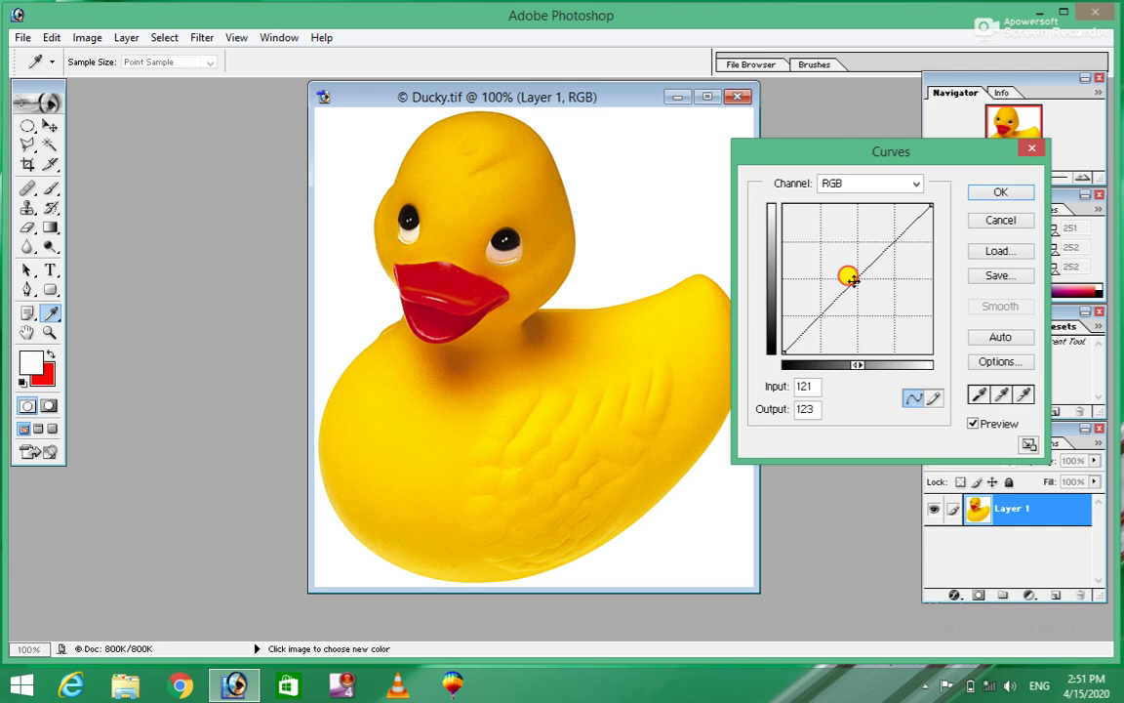
{"action": "left_click_drag", "start_coordinate": [852, 280], "coordinate": [835, 254]}
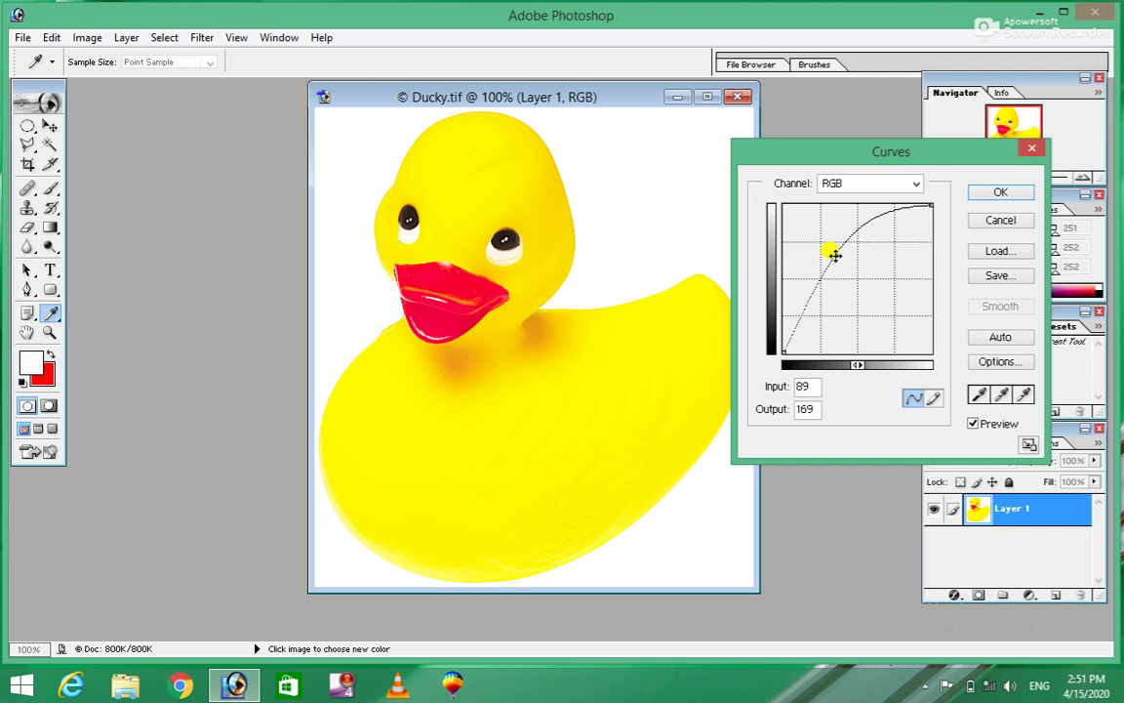
{"action": "left_click_drag", "start_coordinate": [834, 254], "coordinate": [899, 321]}
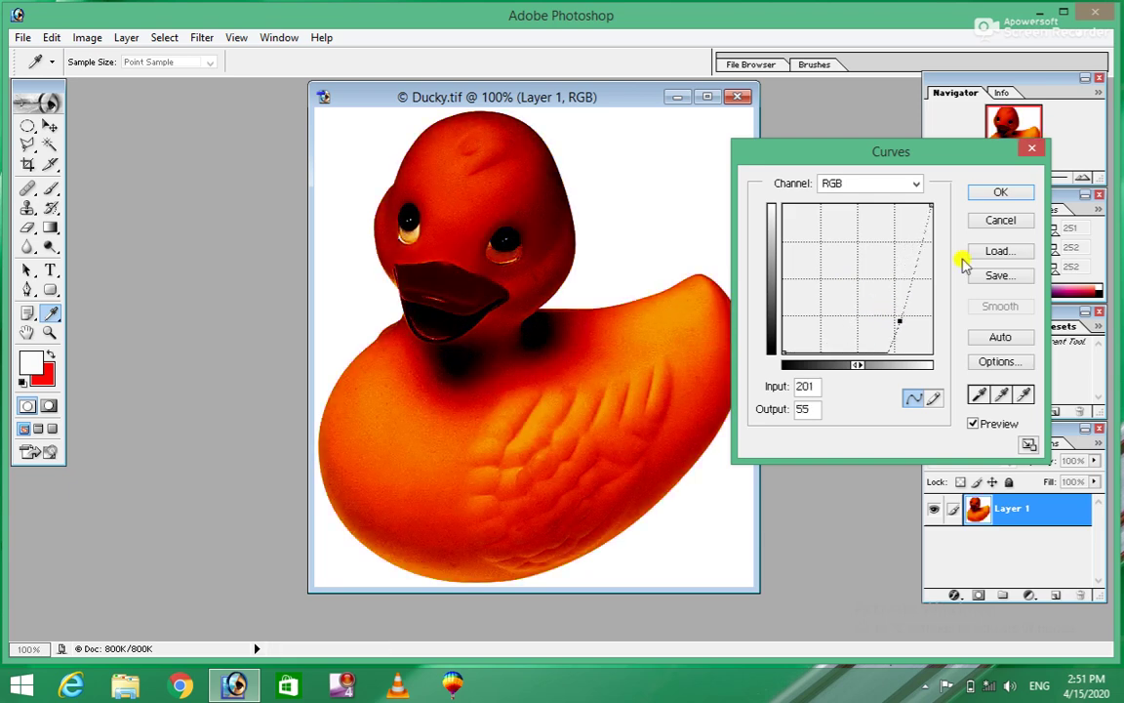
{"action": "left_click", "coordinate": [1001, 220]}
{"action": "key", "text": "v"}
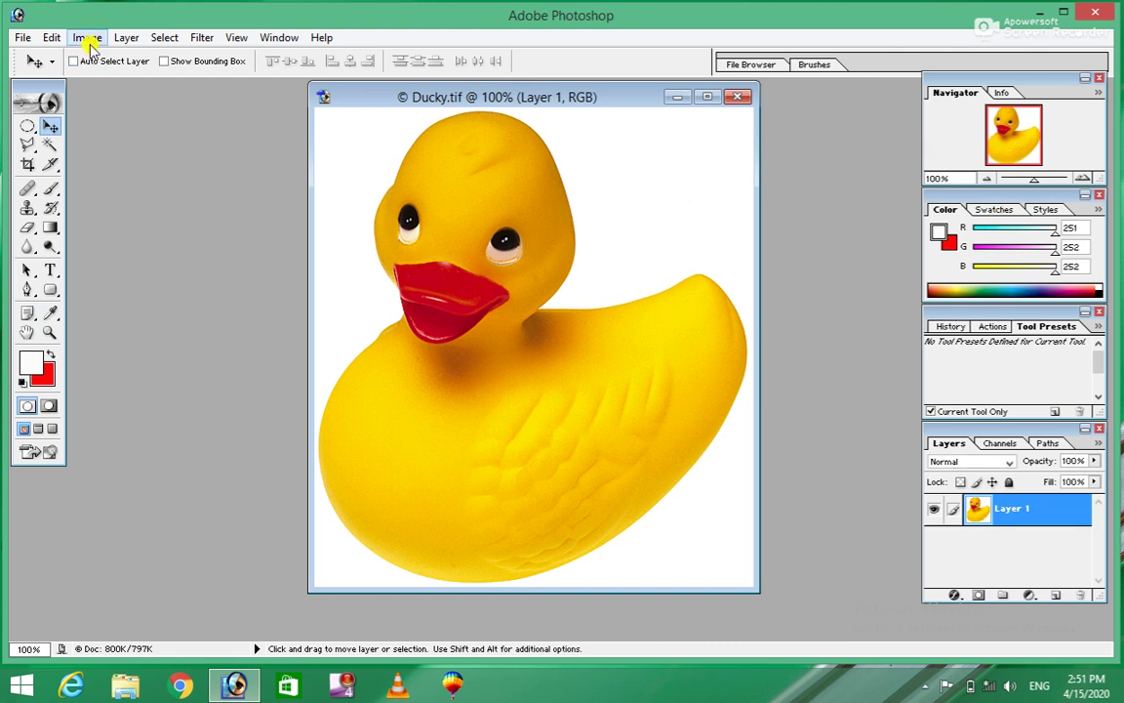
{"action": "left_click", "coordinate": [86, 39]}
{"action": "mouse_move", "coordinate": [156, 85]}
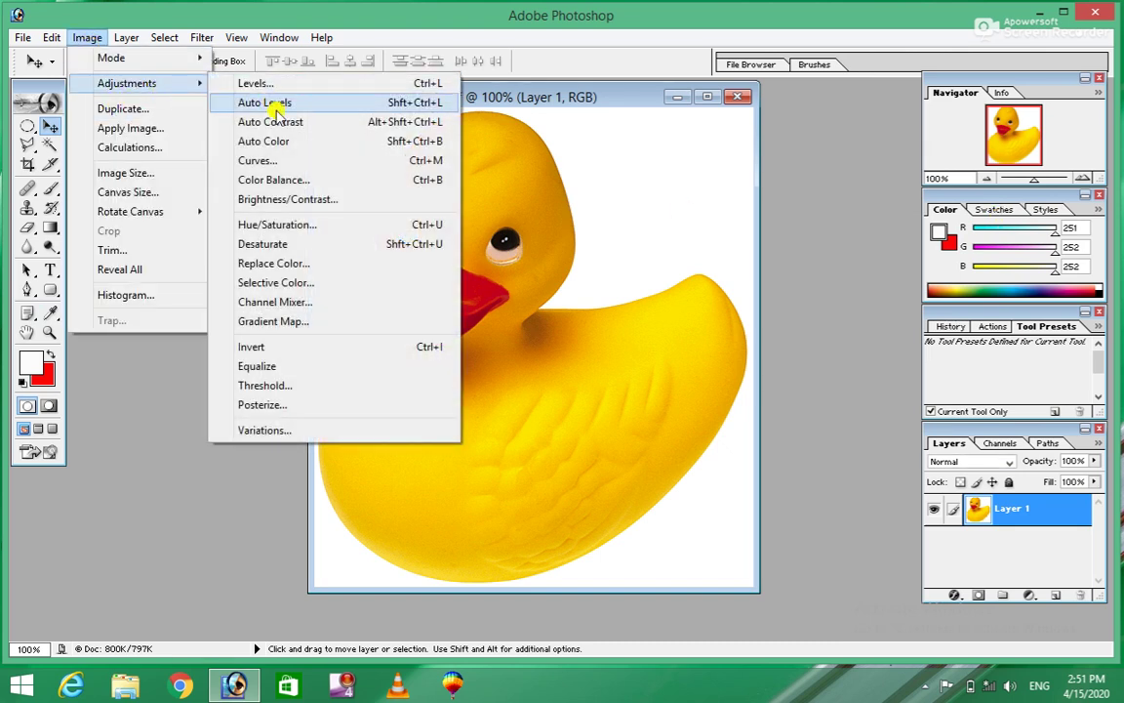
{"action": "left_click", "coordinate": [569, 325]}
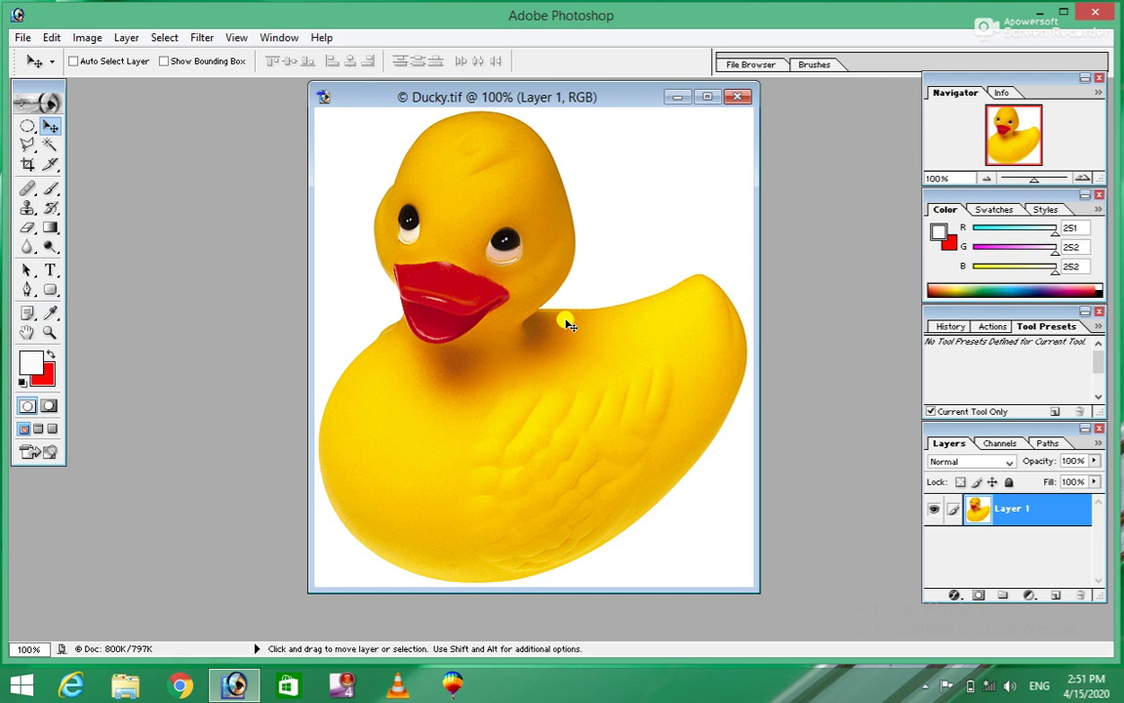
Apply a Curves adjustment to the duck layer with an RGB curve point at input 111, output 131
{"action": "key", "text": "ctrl+m"}
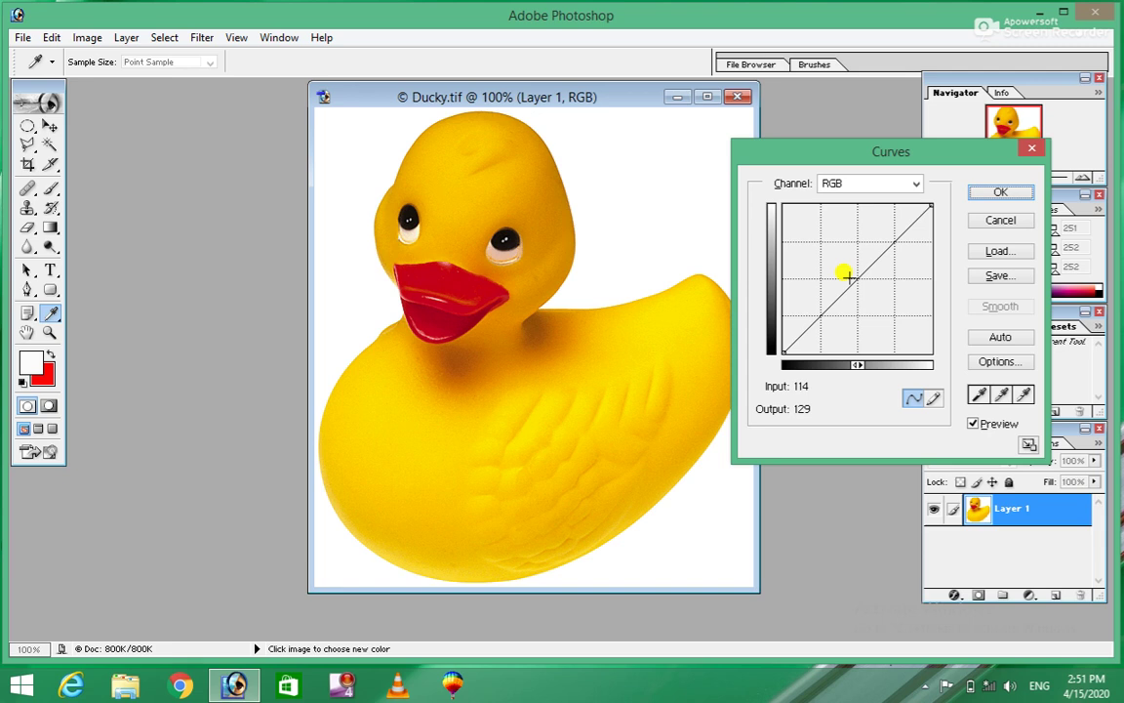
{"action": "mouse_move", "coordinate": [844, 270]}
{"action": "left_mouse_down"}
{"action": "mouse_move", "coordinate": [840, 260]}
{"action": "mouse_move", "coordinate": [863, 293]}
{"action": "mouse_move", "coordinate": [845, 276]}
{"action": "left_mouse_up"}
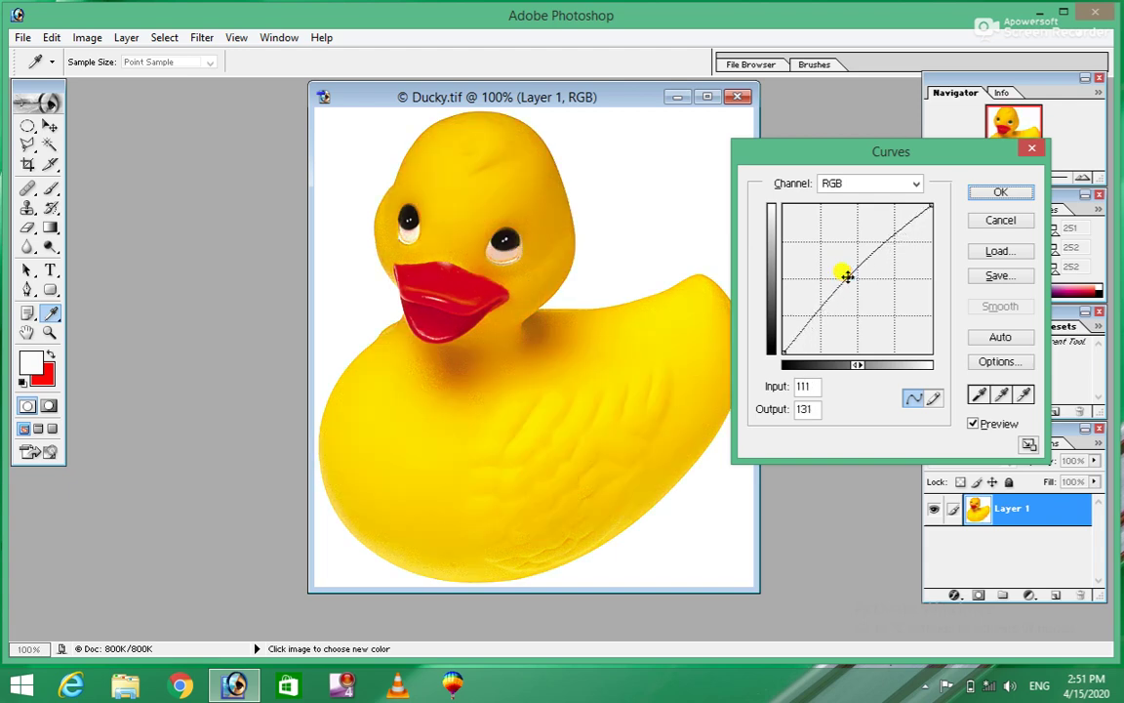
{"action": "left_click", "coordinate": [995, 190]}
Try a midtone Color Balance on the duck layer with levels +100 red, +100 green and -100 yellow
{"action": "left_click", "coordinate": [51, 37]}
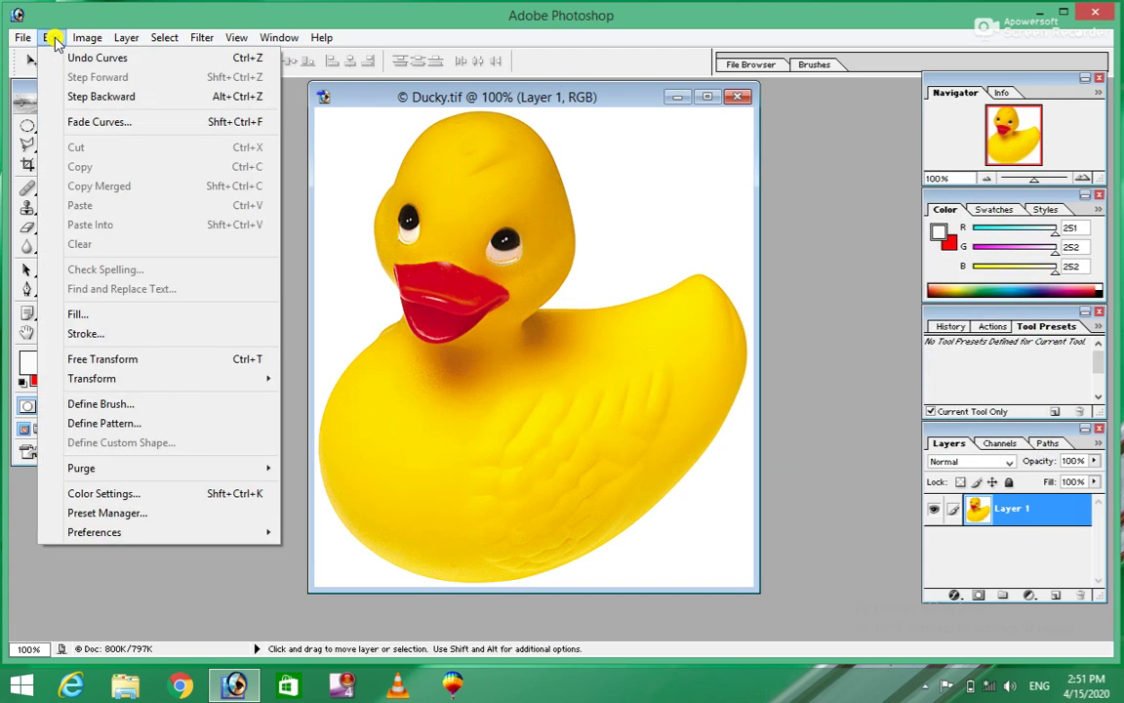
{"action": "mouse_move", "coordinate": [87, 37]}
{"action": "mouse_move", "coordinate": [137, 84]}
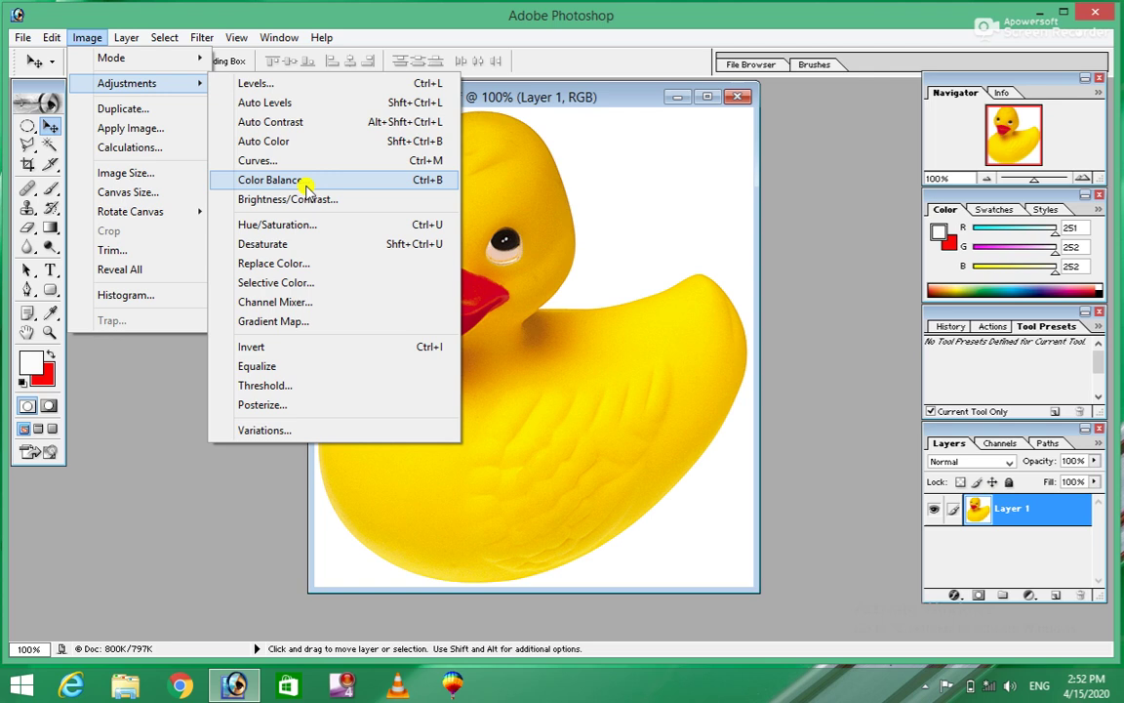
{"action": "left_click", "coordinate": [306, 184]}
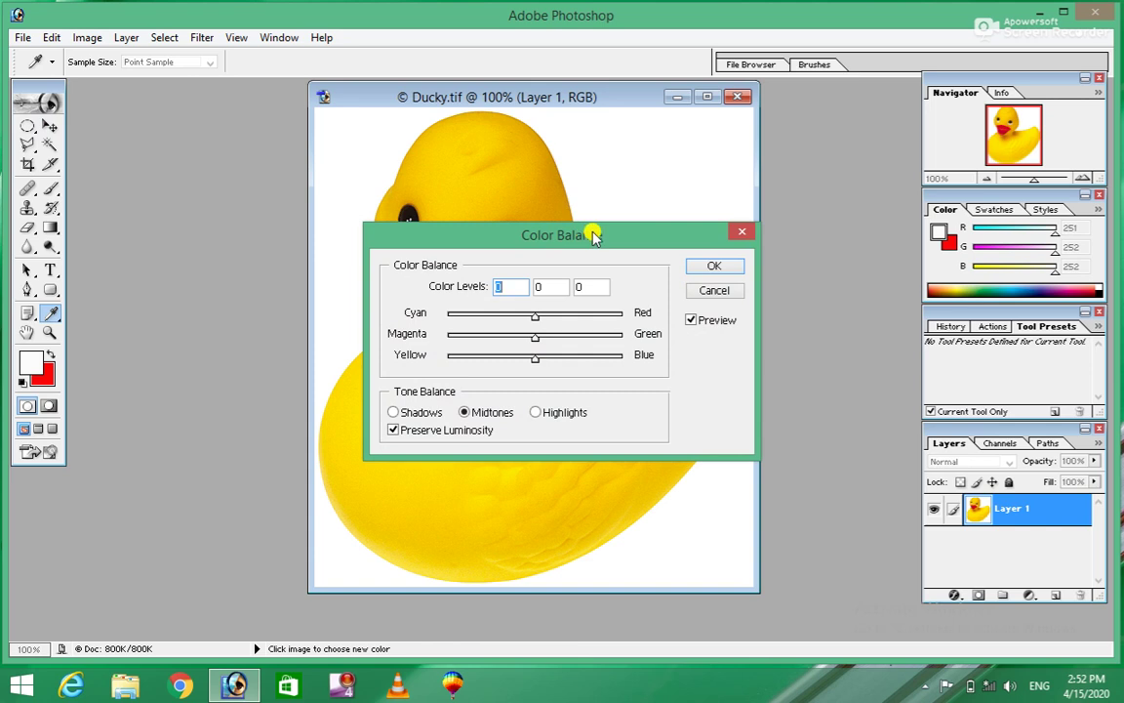
{"action": "left_click_drag", "start_coordinate": [592, 235], "coordinate": [767, 143]}
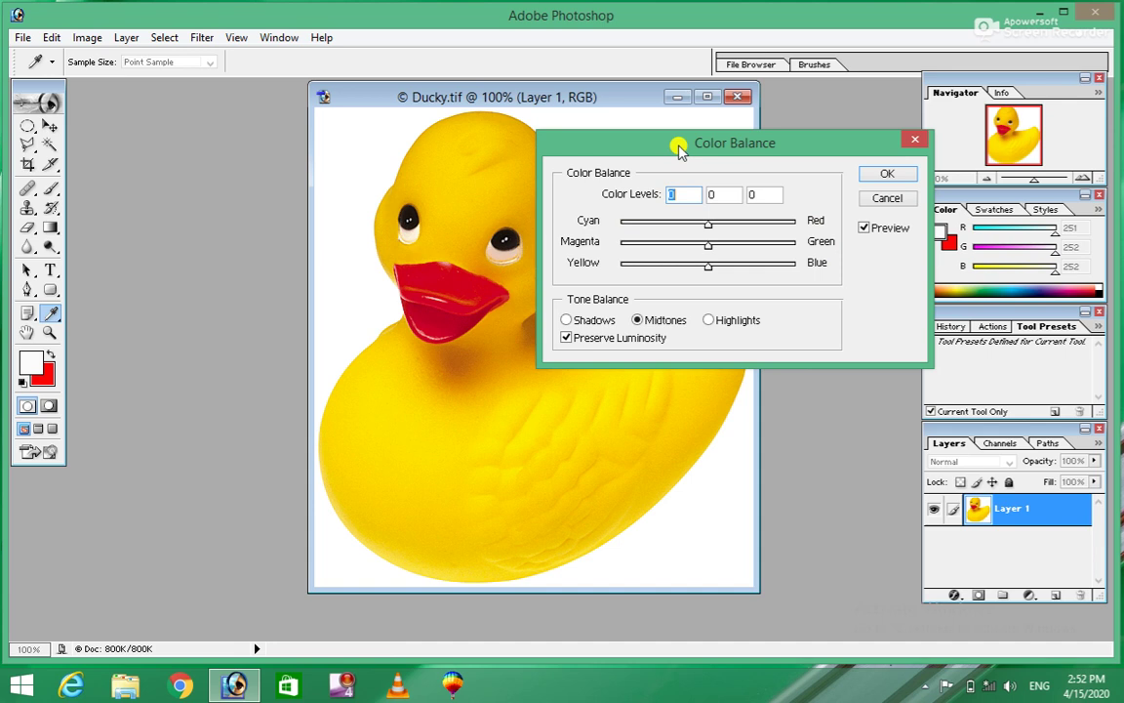
{"action": "left_click_drag", "start_coordinate": [678, 143], "coordinate": [746, 109]}
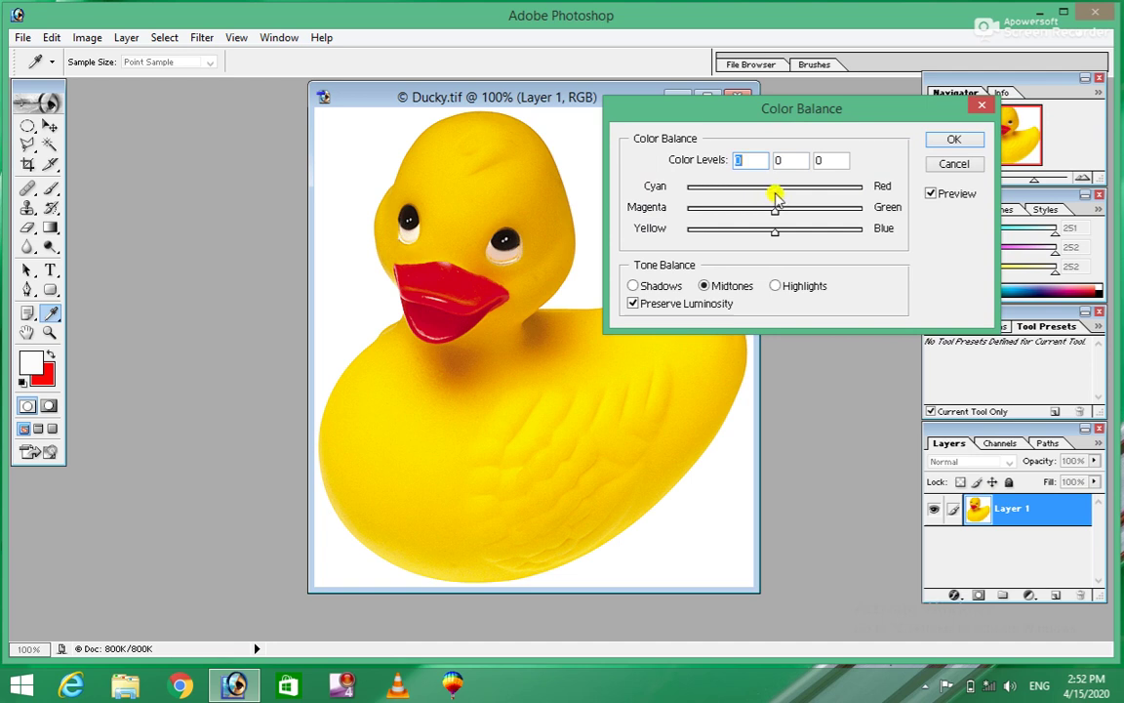
{"action": "left_click_drag", "start_coordinate": [775, 195], "coordinate": [874, 195]}
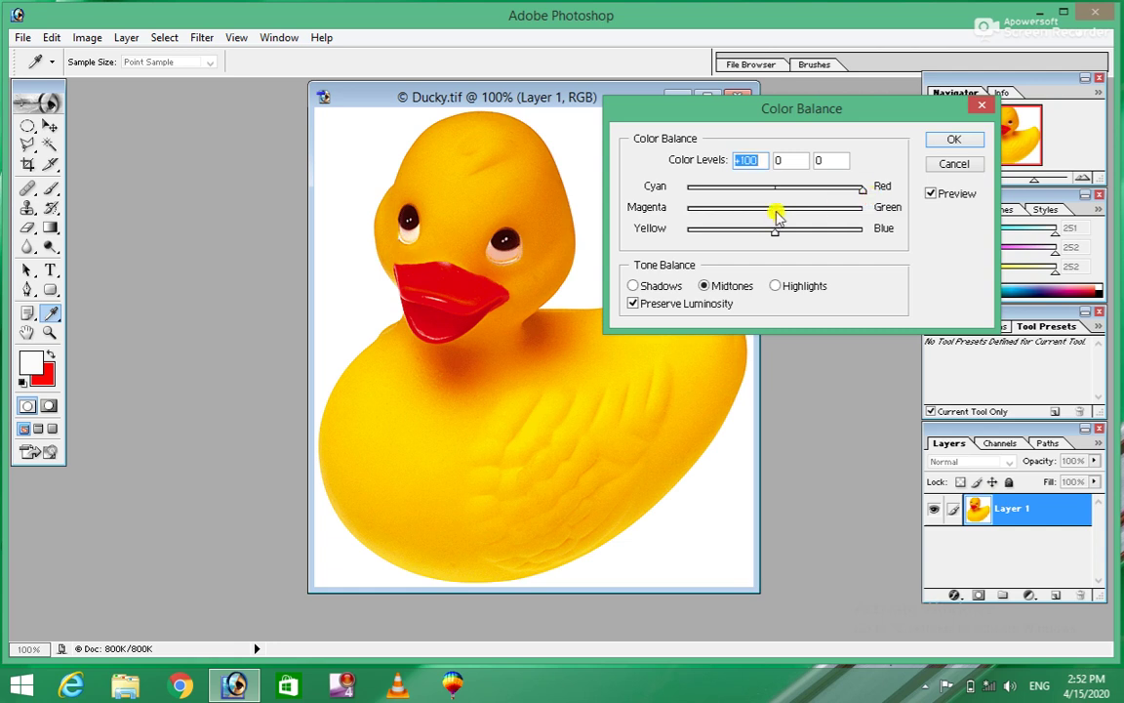
{"action": "left_click_drag", "start_coordinate": [777, 212], "coordinate": [907, 220]}
{"action": "left_click_drag", "start_coordinate": [778, 235], "coordinate": [672, 252]}
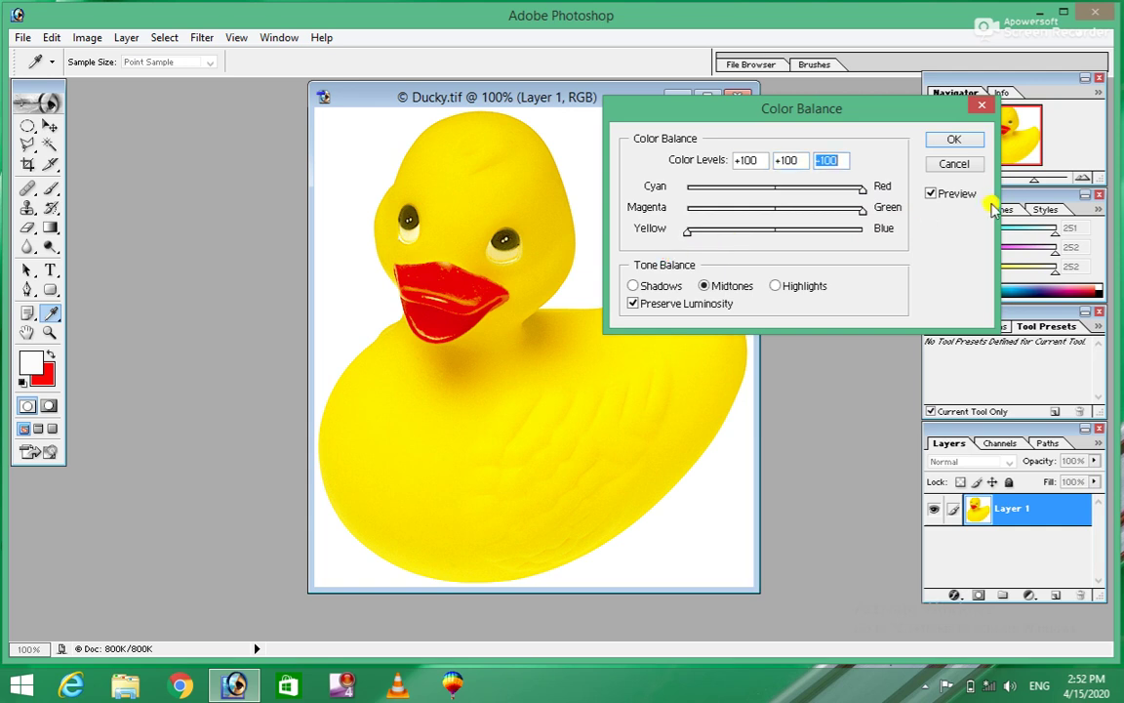
Try a magenta level of -100, bring the Color Balance levels back to -2, +1 and -1, and cancel the adjustment
{"action": "left_click_drag", "start_coordinate": [864, 210], "coordinate": [662, 219]}
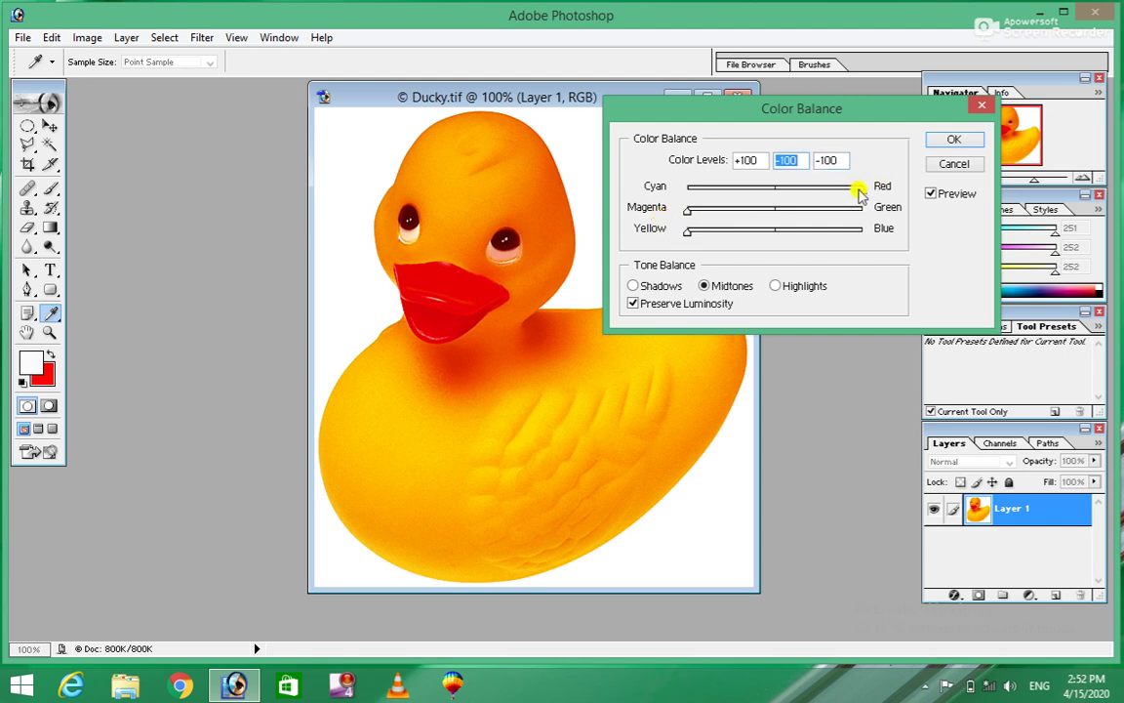
{"action": "left_click_drag", "start_coordinate": [865, 192], "coordinate": [773, 195]}
{"action": "left_click_drag", "start_coordinate": [688, 216], "coordinate": [776, 221]}
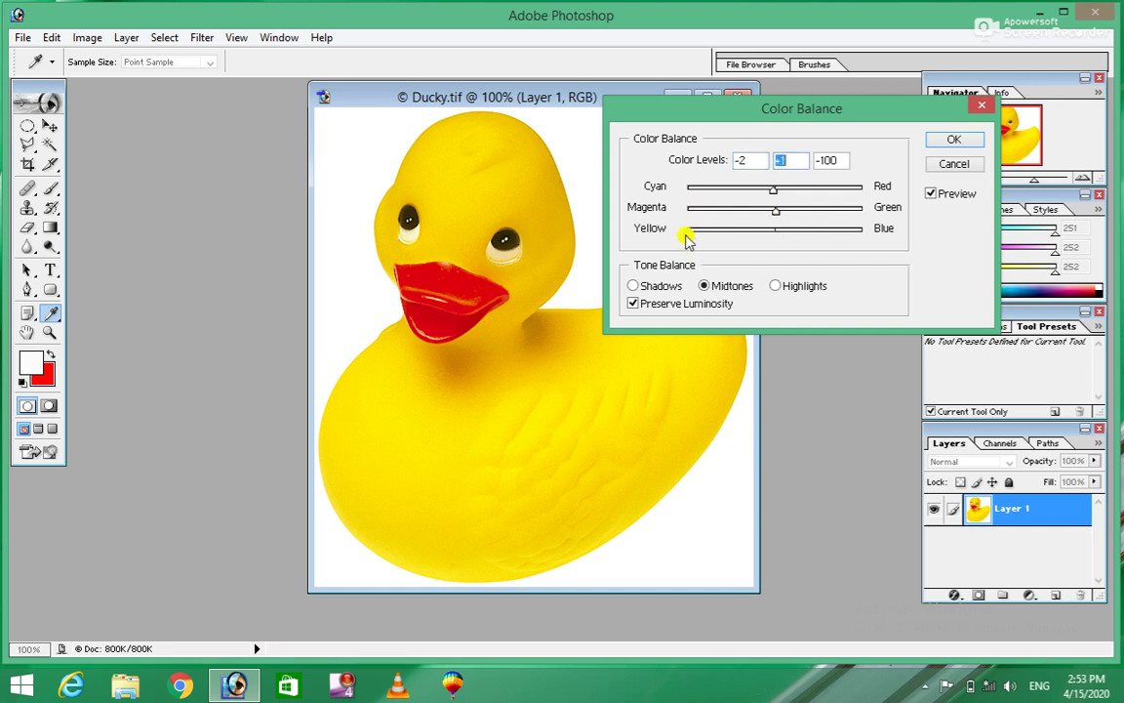
{"action": "left_click_drag", "start_coordinate": [687, 237], "coordinate": [776, 246]}
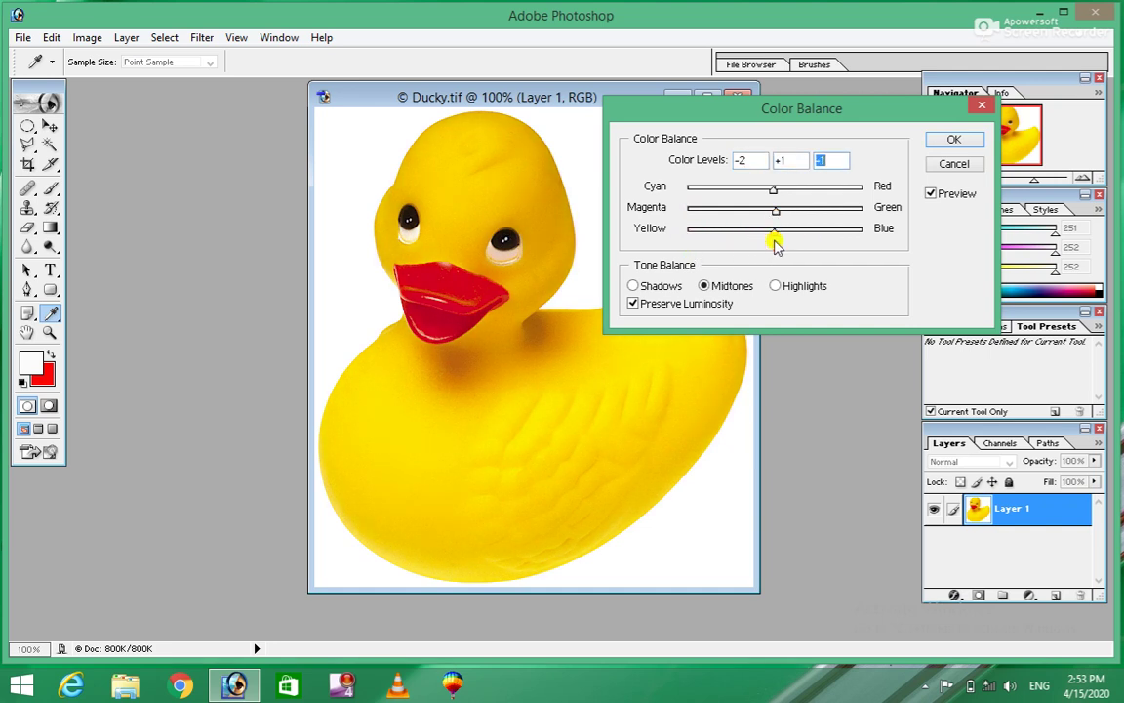
{"action": "left_click", "coordinate": [954, 164]}
{"action": "key", "text": "v"}
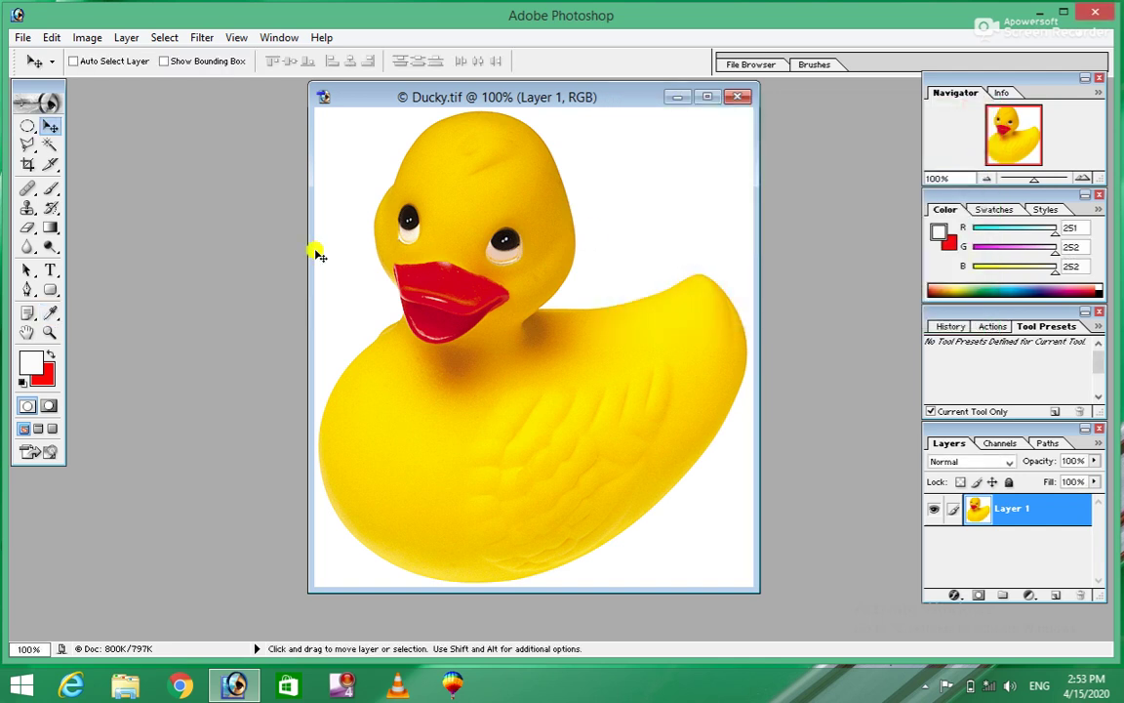
{"action": "key", "text": "i"}
{"action": "key", "text": "ctrl+b"}
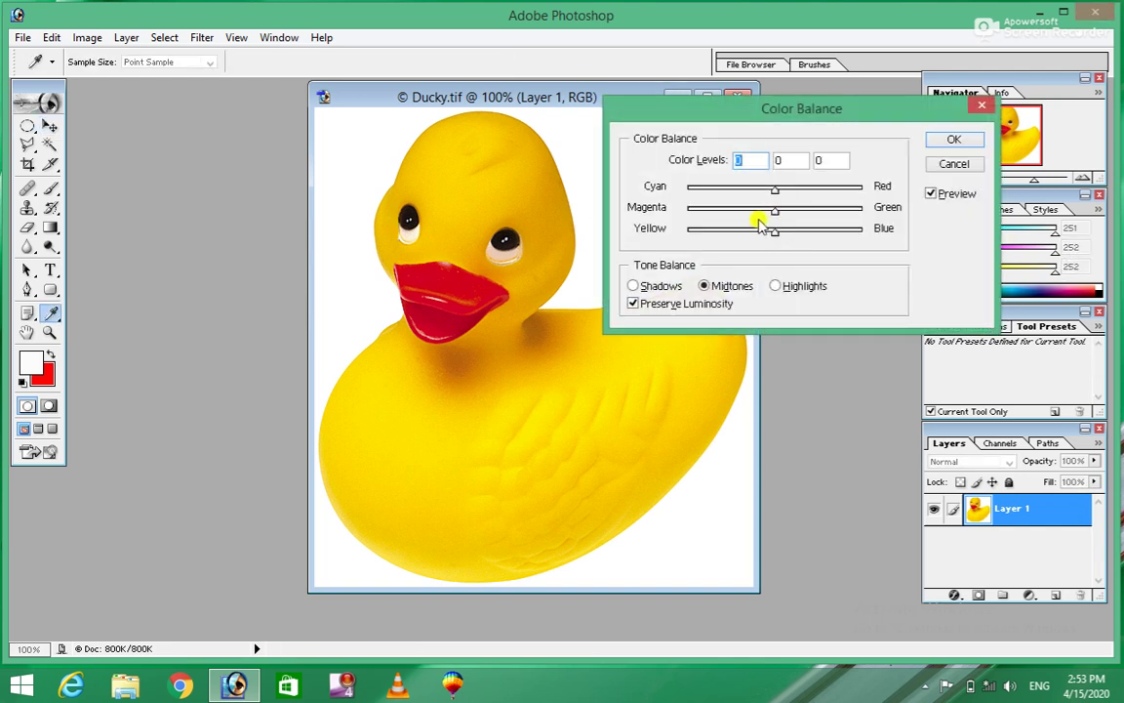
{"action": "left_click", "coordinate": [937, 166]}
{"action": "key", "text": "v"}
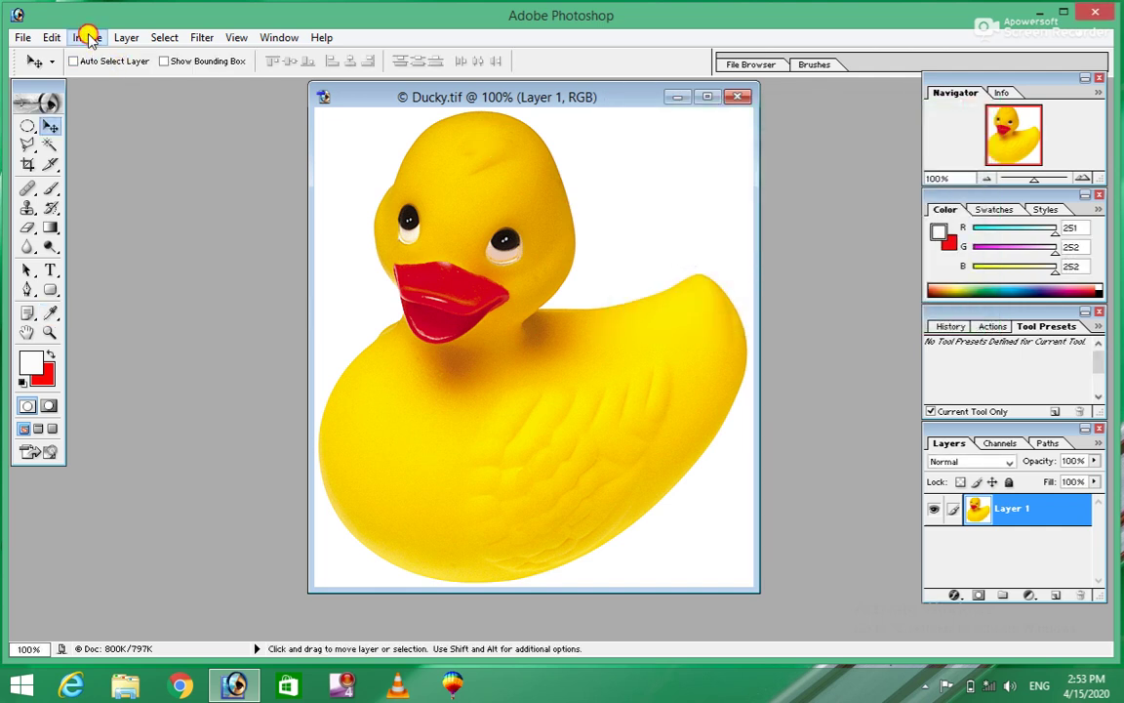
Try a Brightness/Contrast adjustment on the duck layer with brightness -1 and contrast +12, and cancel it
{"action": "left_click", "coordinate": [88, 36]}
{"action": "mouse_move", "coordinate": [143, 83]}
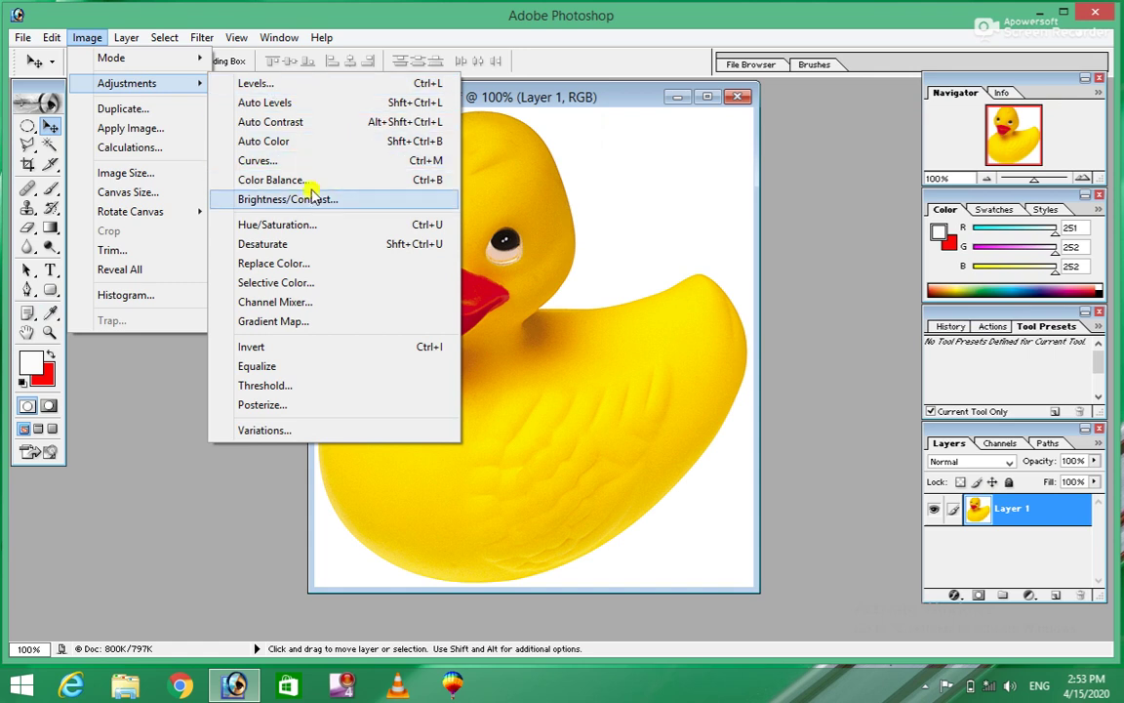
{"action": "left_click", "coordinate": [400, 200]}
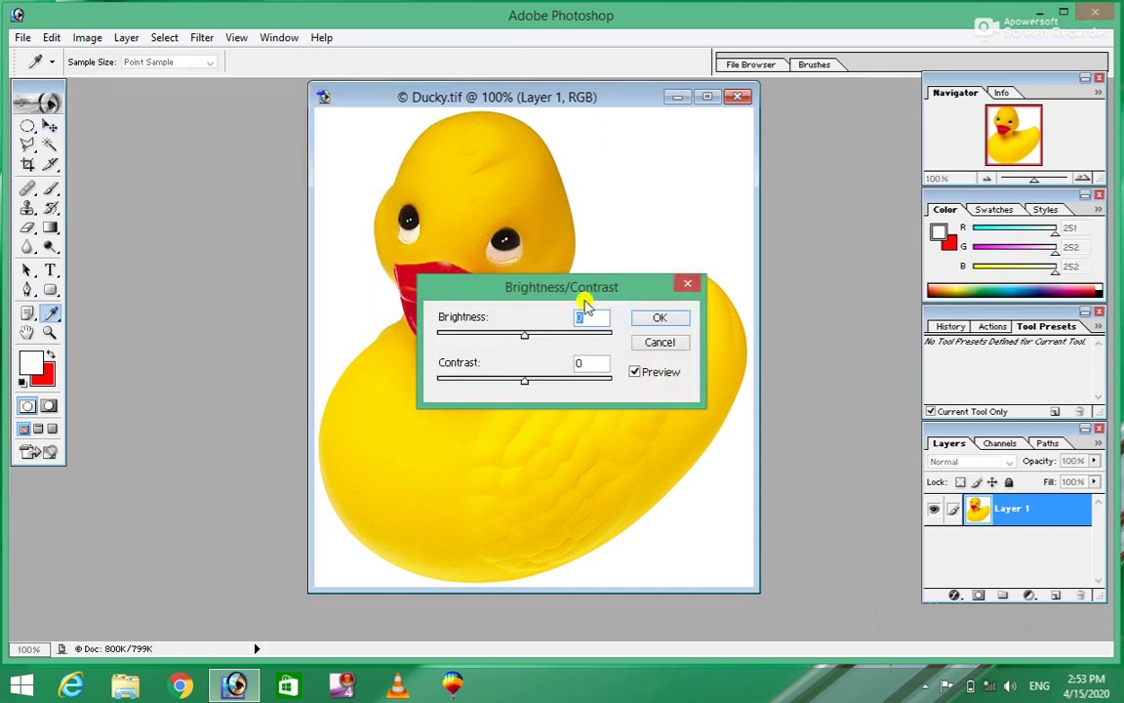
{"action": "left_click_drag", "start_coordinate": [583, 299], "coordinate": [824, 198]}
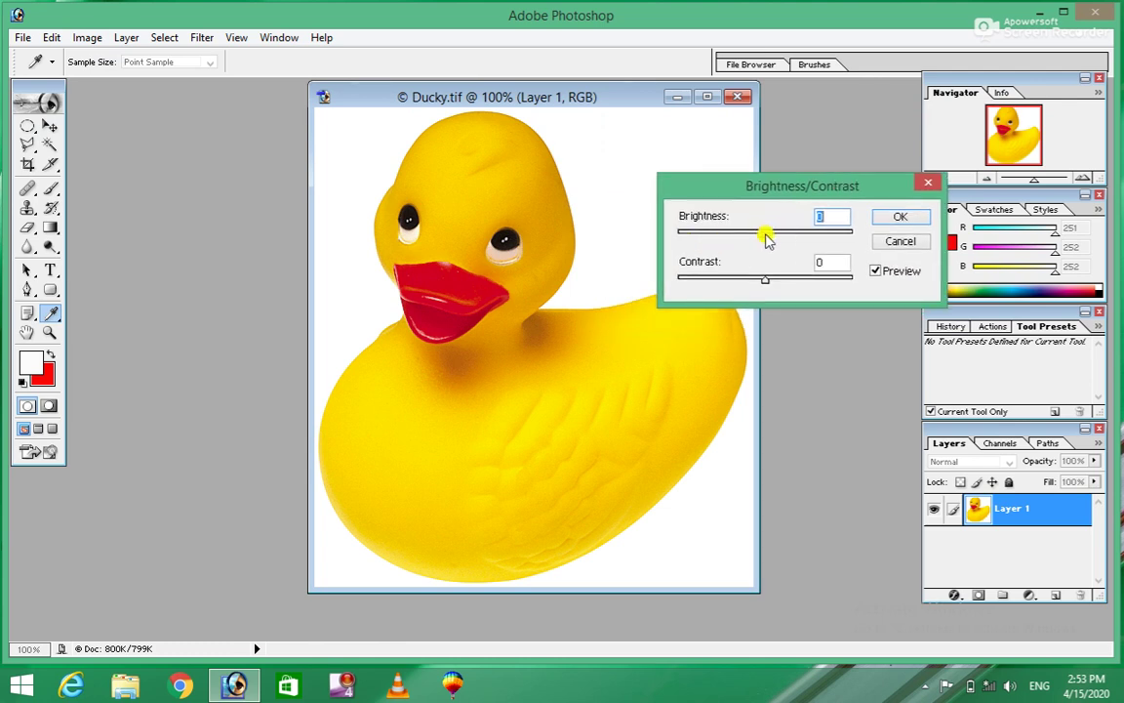
{"action": "mouse_move", "coordinate": [767, 238]}
{"action": "left_mouse_down"}
{"action": "mouse_move", "coordinate": [717, 232]}
{"action": "mouse_move", "coordinate": [691, 244]}
{"action": "mouse_move", "coordinate": [845, 238]}
{"action": "mouse_move", "coordinate": [761, 234]}
{"action": "left_mouse_up"}
{"action": "mouse_move", "coordinate": [767, 282]}
{"action": "left_mouse_down"}
{"action": "mouse_move", "coordinate": [690, 286]}
{"action": "mouse_move", "coordinate": [852, 298]}
{"action": "mouse_move", "coordinate": [748, 296]}
{"action": "mouse_move", "coordinate": [778, 301]}
{"action": "left_mouse_up"}
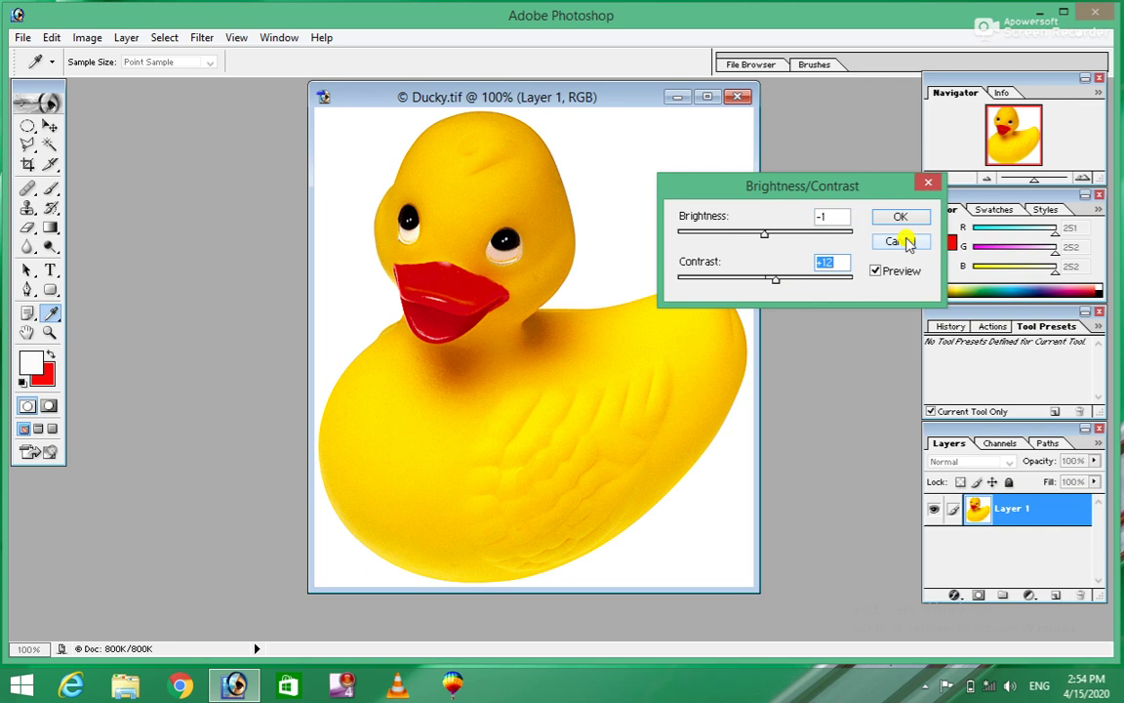
{"action": "left_click", "coordinate": [901, 241]}
{"action": "key", "text": "v"}
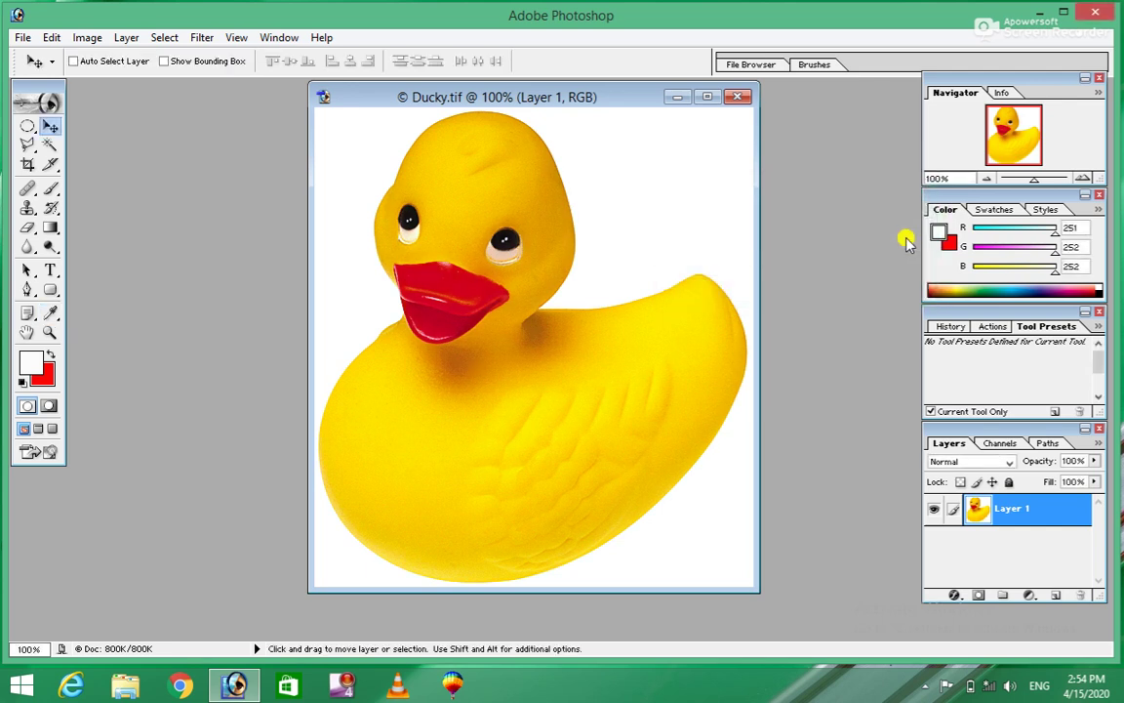
Try Hue/Saturation on the whole duck layer with hue +42, saturation -2 and lightness +1, and cancel it
{"action": "left_click", "coordinate": [90, 37]}
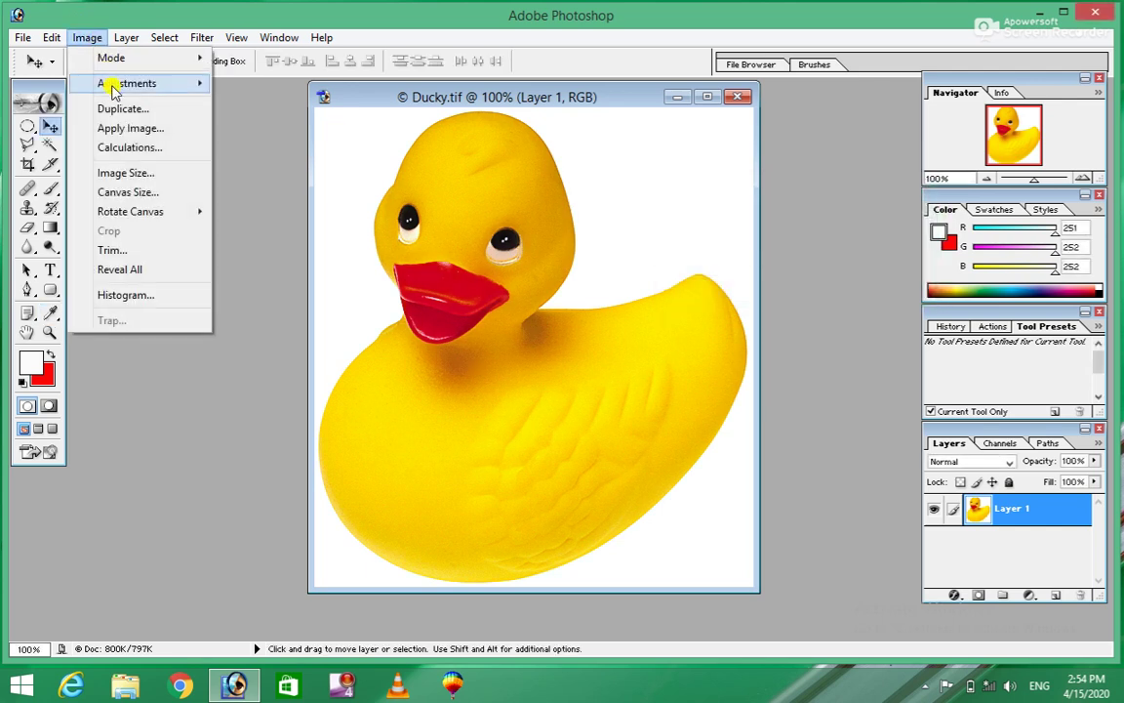
{"action": "mouse_move", "coordinate": [163, 82]}
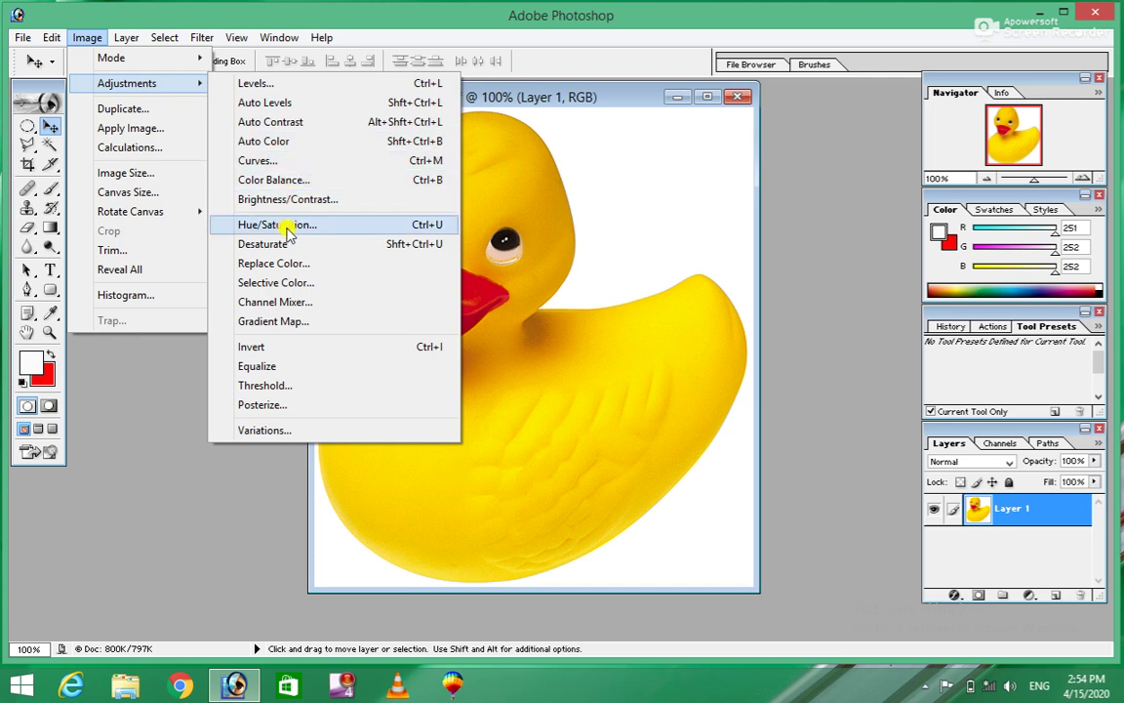
{"action": "left_click", "coordinate": [363, 224]}
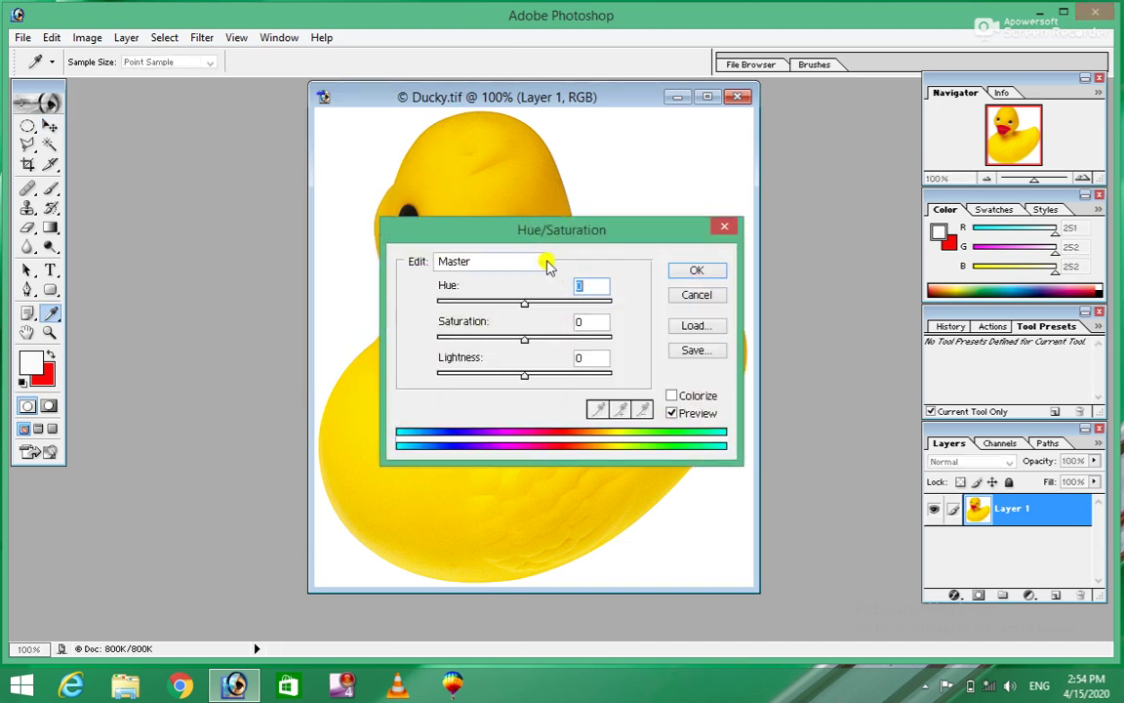
{"action": "left_click_drag", "start_coordinate": [604, 236], "coordinate": [826, 162]}
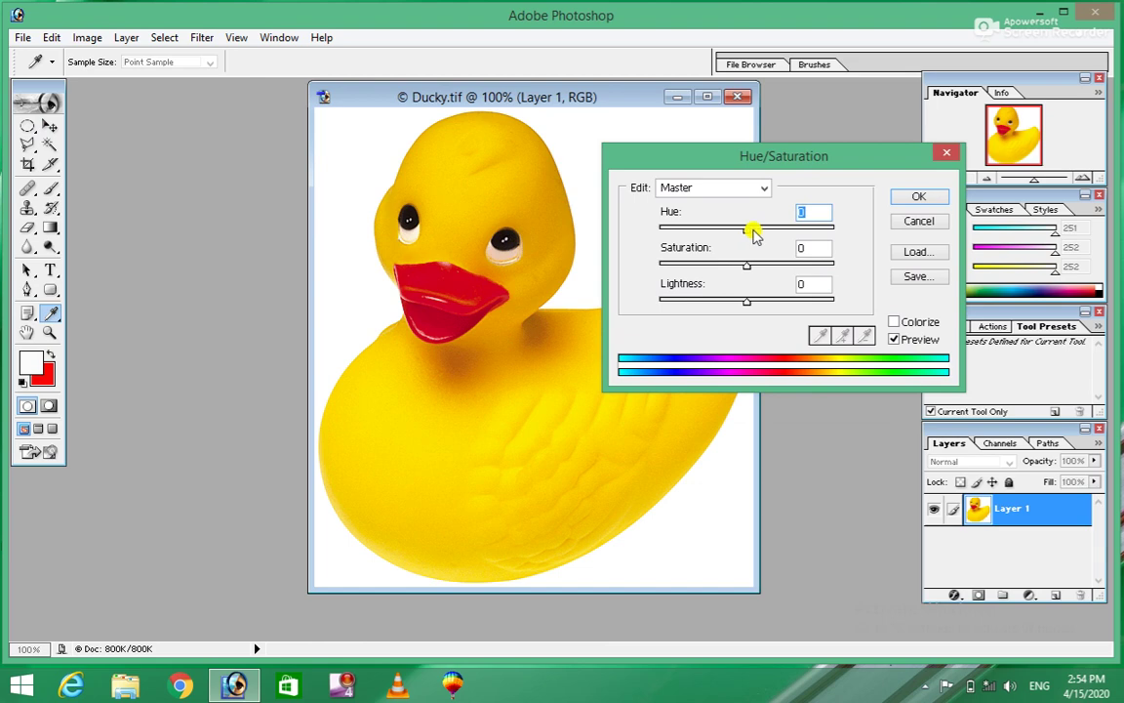
{"action": "mouse_move", "coordinate": [748, 232]}
{"action": "left_mouse_down"}
{"action": "mouse_move", "coordinate": [704, 234]}
{"action": "mouse_move", "coordinate": [746, 239]}
{"action": "left_mouse_up"}
{"action": "left_click_drag", "start_coordinate": [746, 235], "coordinate": [809, 239]}
{"action": "left_click_drag", "start_coordinate": [823, 239], "coordinate": [747, 246]}
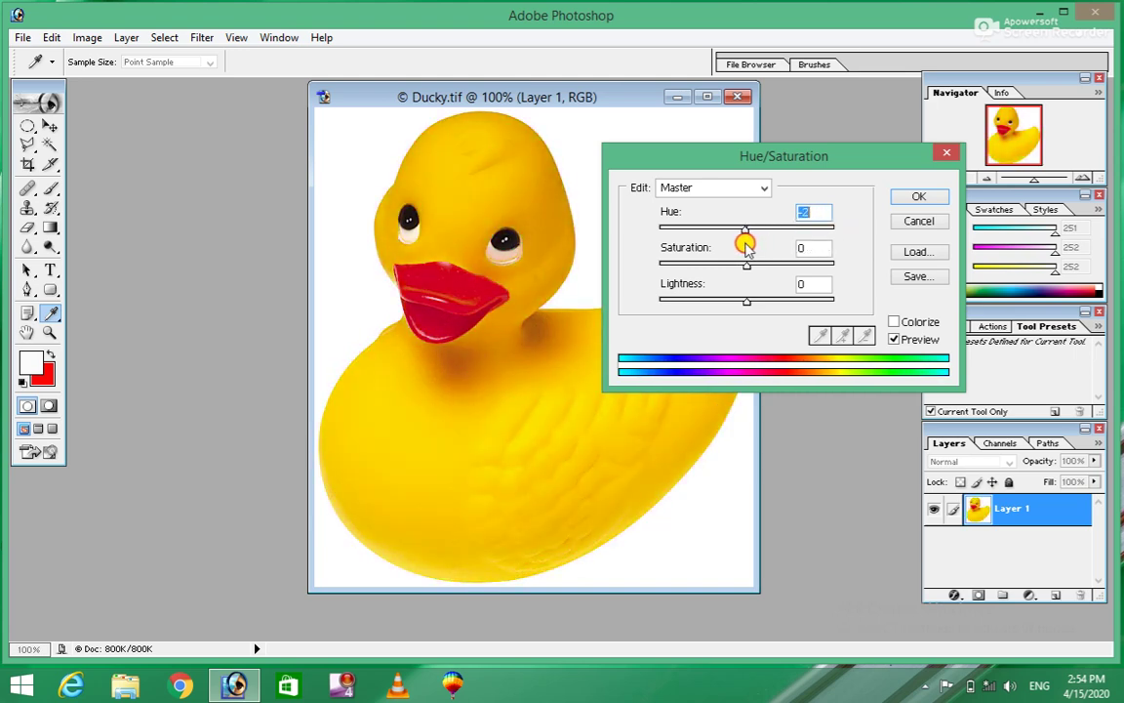
{"action": "left_click_drag", "start_coordinate": [750, 268], "coordinate": [749, 319]}
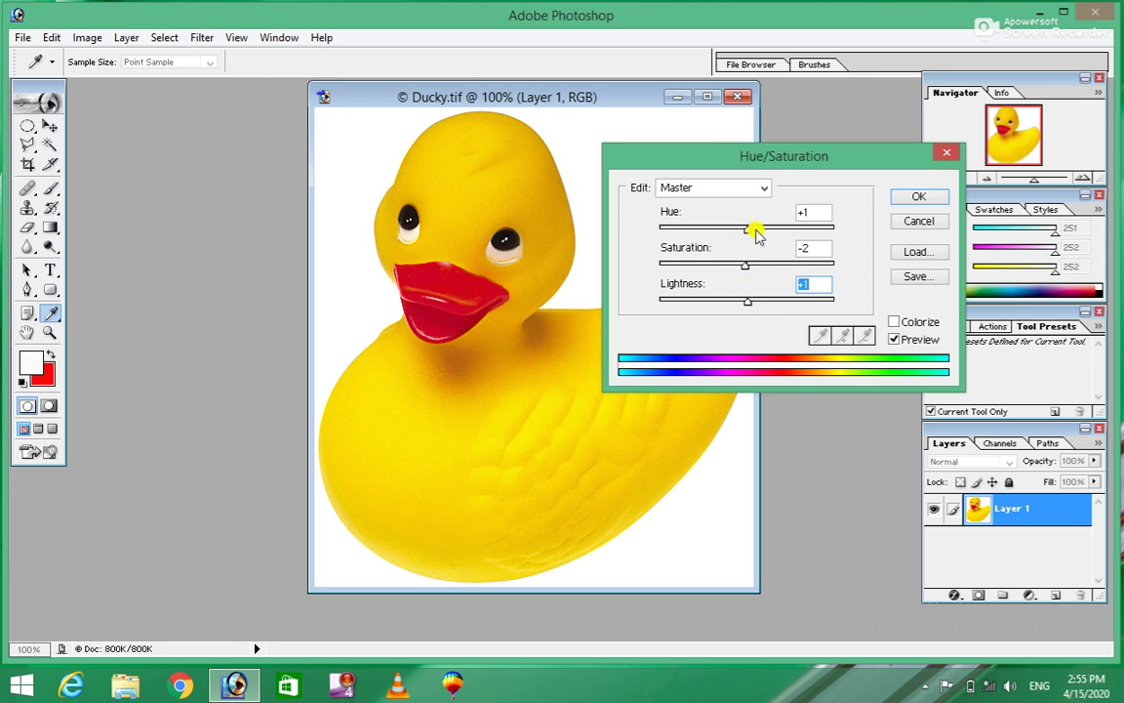
{"action": "left_click_drag", "start_coordinate": [751, 234], "coordinate": [784, 237]}
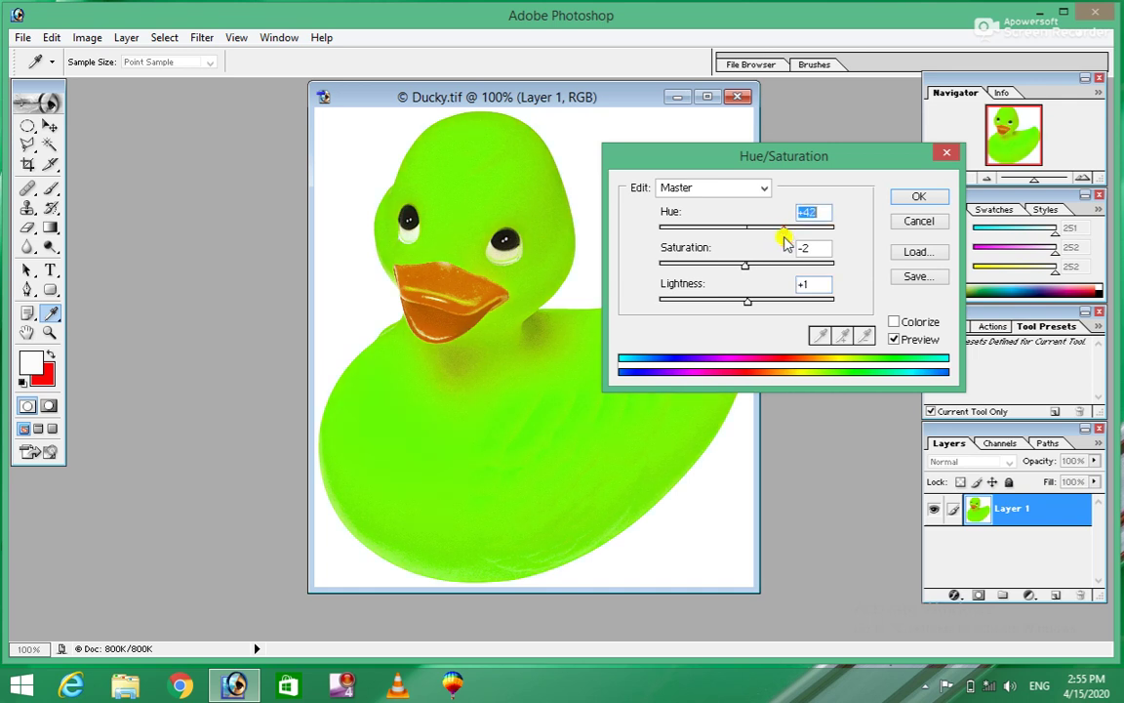
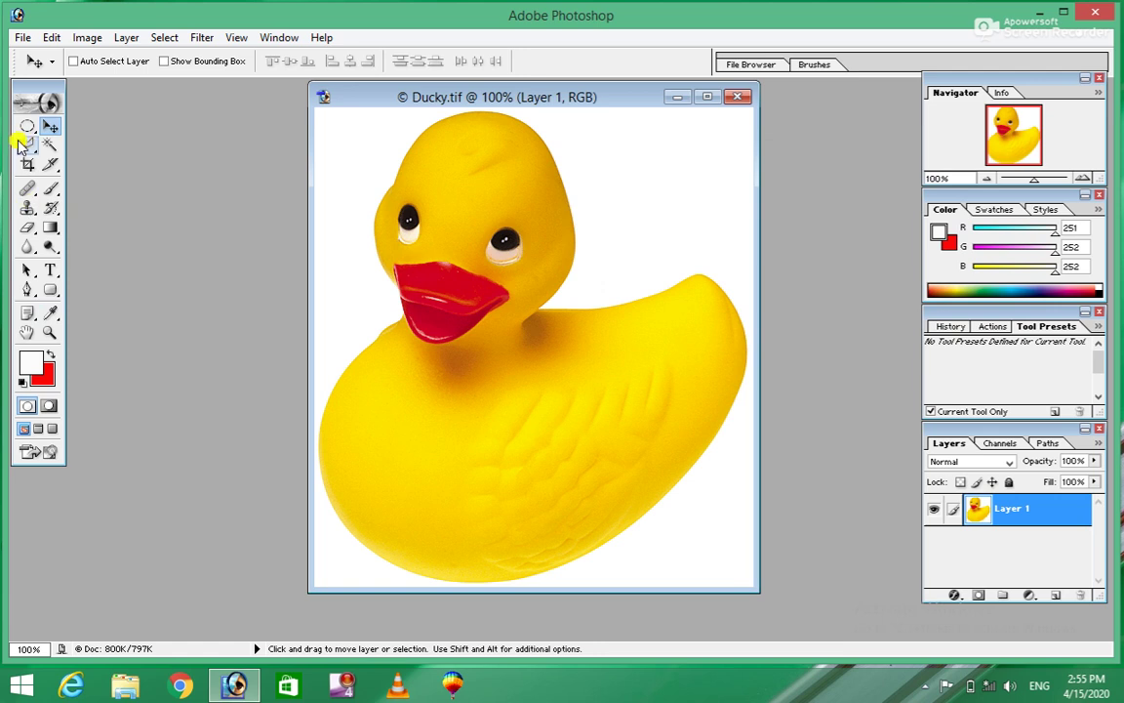
Outline the duck's right-hand eye, including its white, as a selection with the Polygonal Lasso tool
{"action": "left_click", "coordinate": [27, 145]}
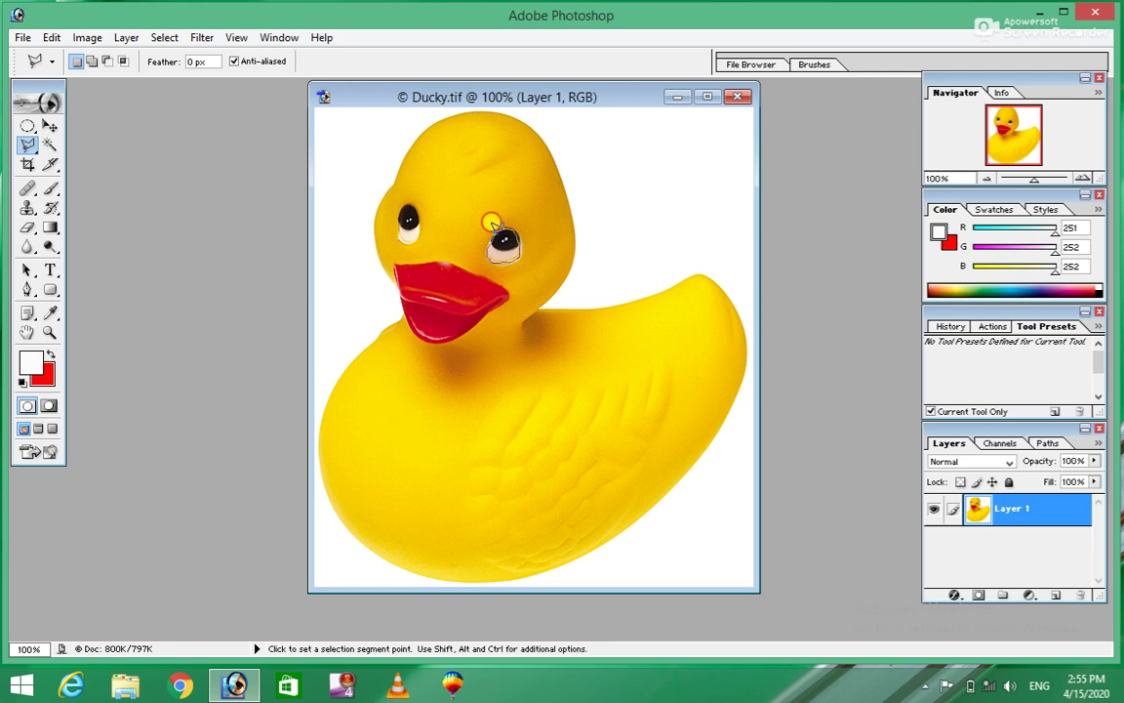
{"action": "left_click", "coordinate": [495, 223]}
Try Hue/Saturation on the selected eye with hue +180 and with hue -180, and cancel the adjustment
{"action": "key", "text": "ctrl+u"}
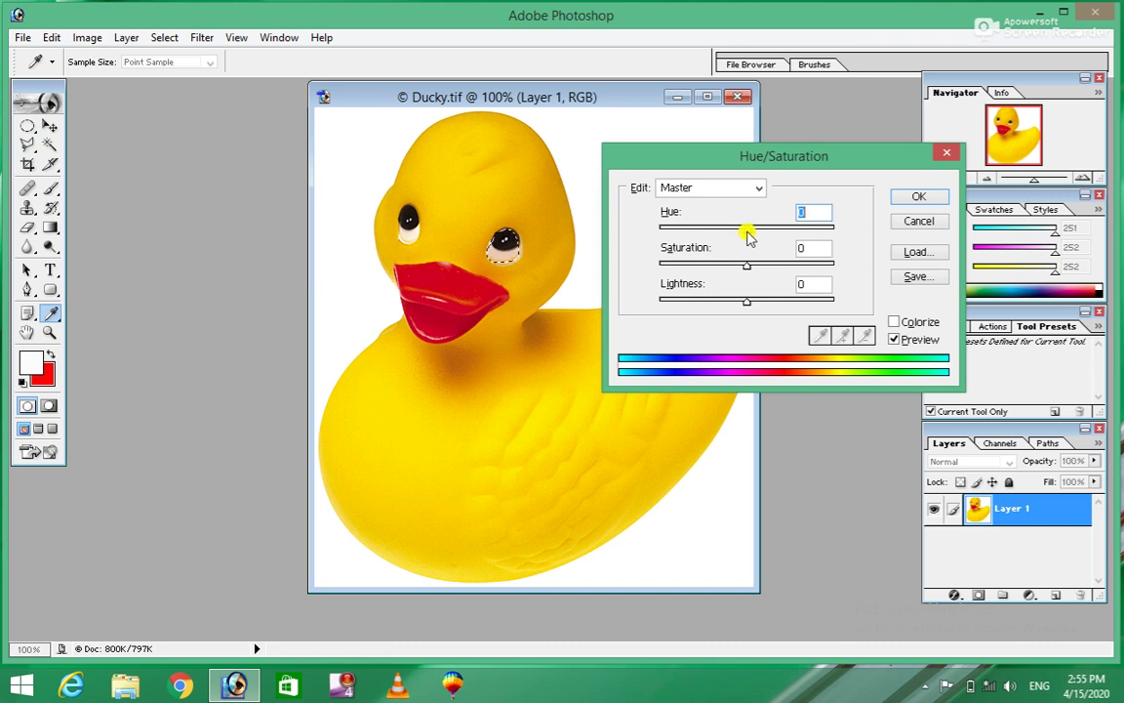
{"action": "left_click_drag", "start_coordinate": [747, 235], "coordinate": [836, 234]}
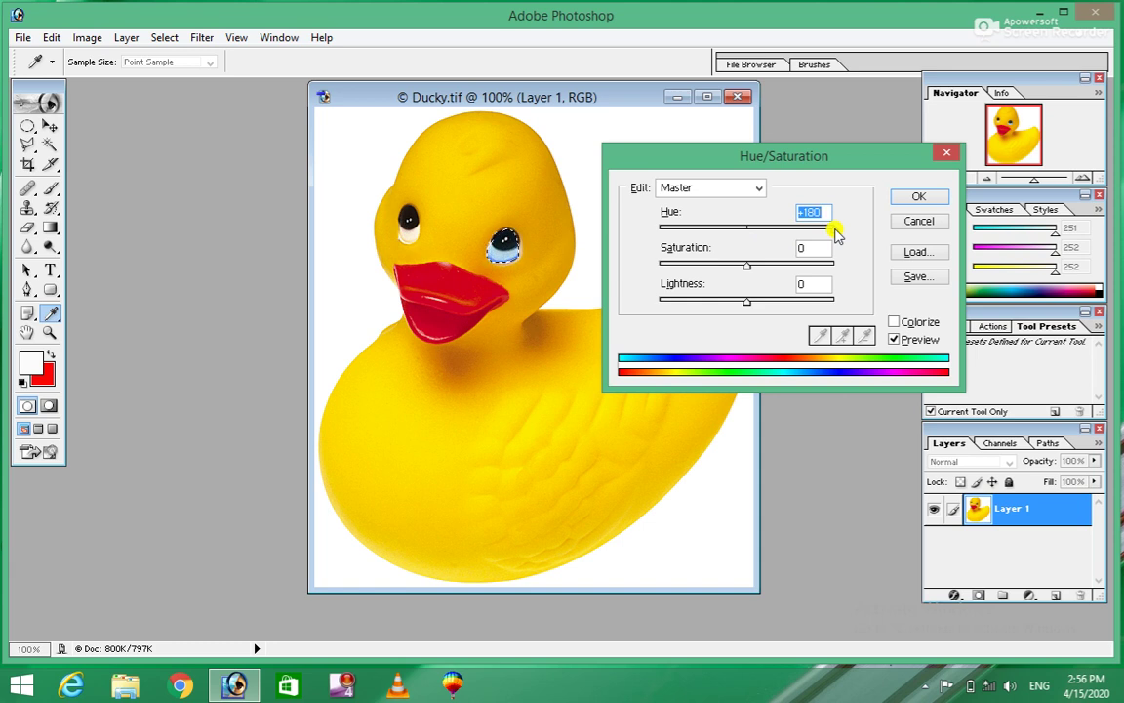
{"action": "left_click_drag", "start_coordinate": [836, 231], "coordinate": [657, 240]}
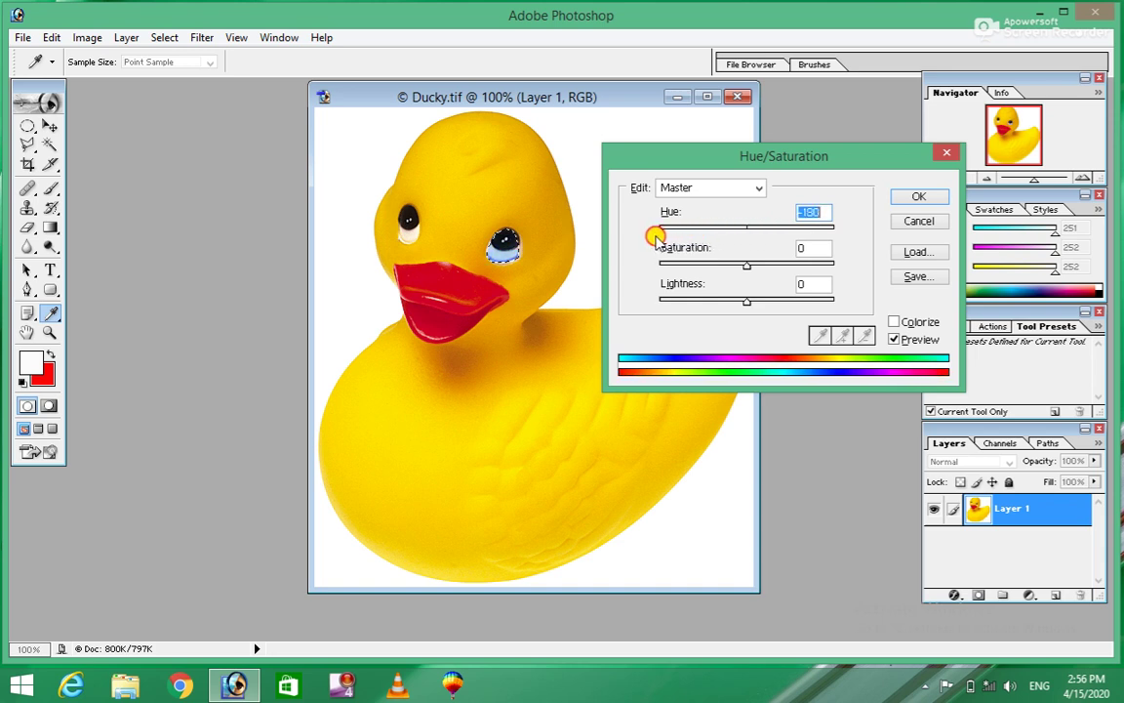
{"action": "left_click", "coordinate": [927, 221]}
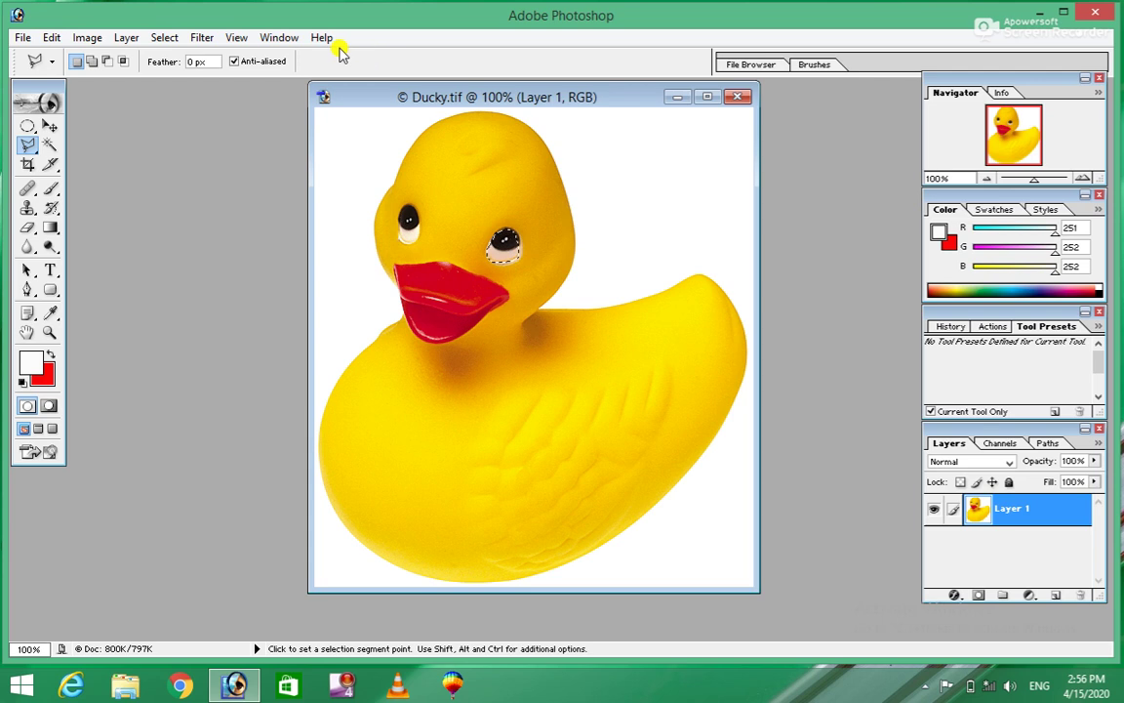
Desaturate the selected eye of the duck and remove the selection
{"action": "left_click", "coordinate": [88, 37]}
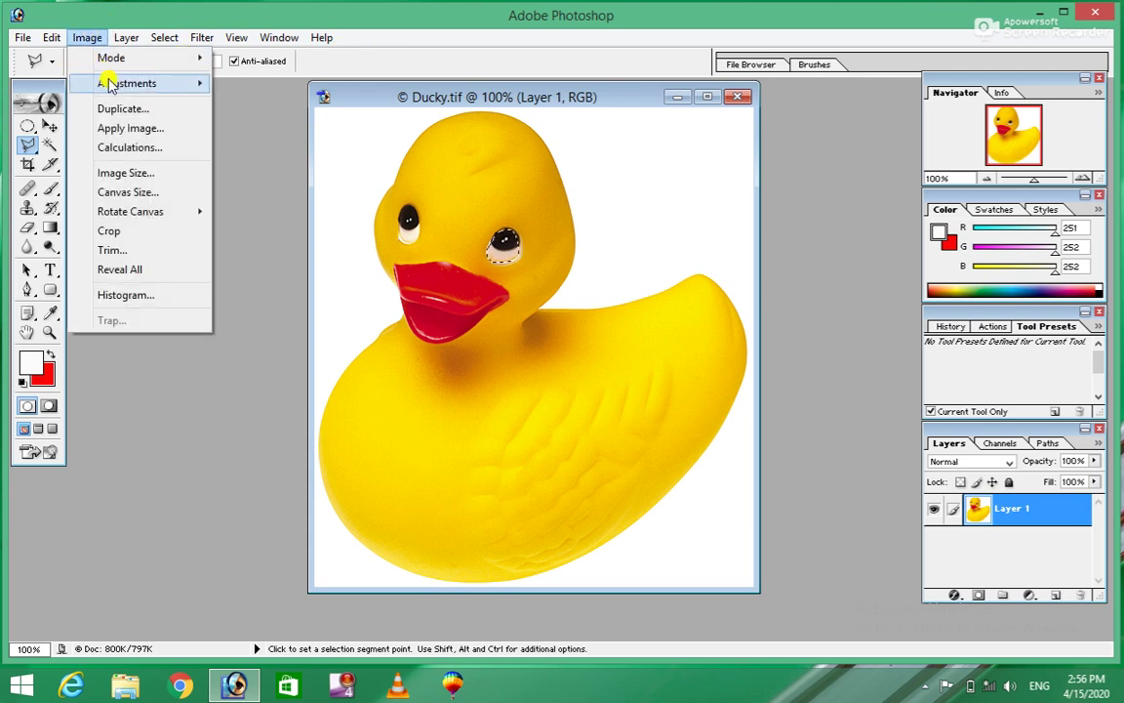
{"action": "mouse_move", "coordinate": [142, 83]}
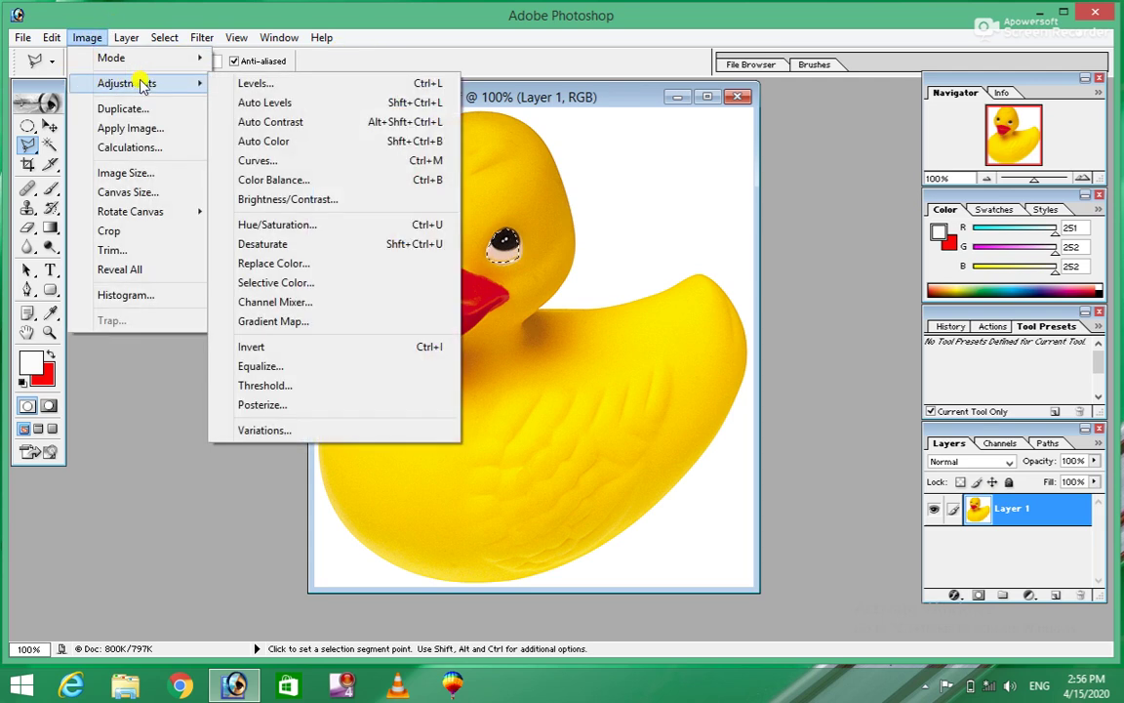
{"action": "left_click", "coordinate": [311, 246]}
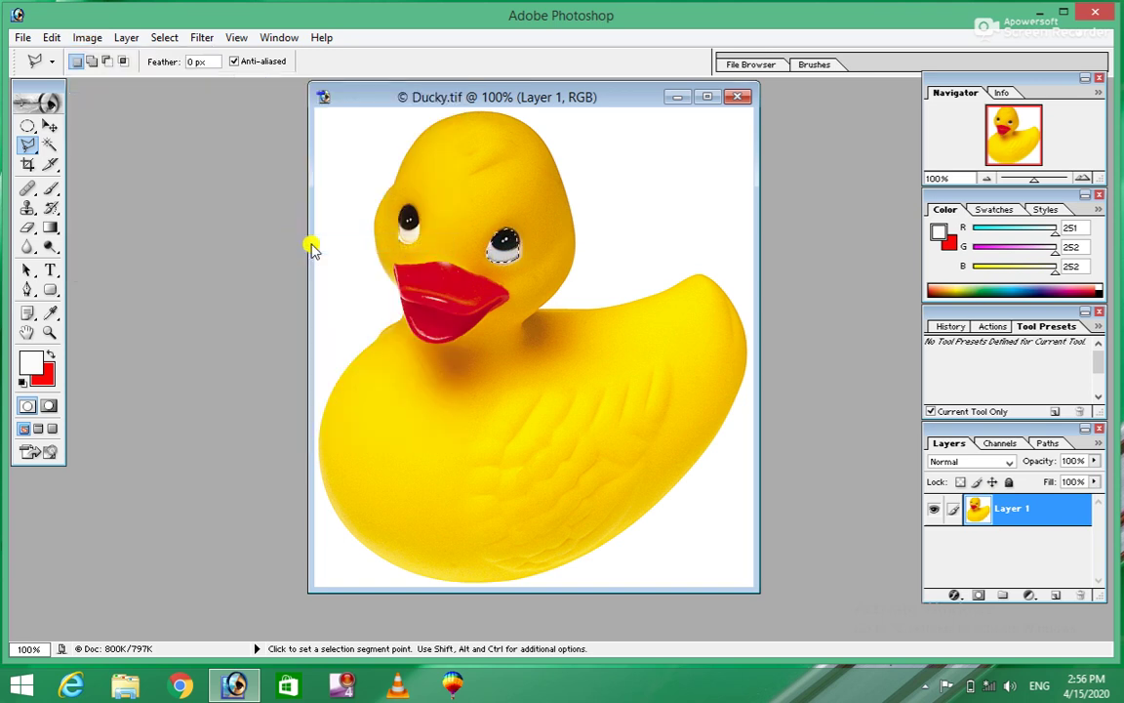
{"action": "key", "text": "ctrl+d"}
{"action": "left_click", "coordinate": [583, 235]}
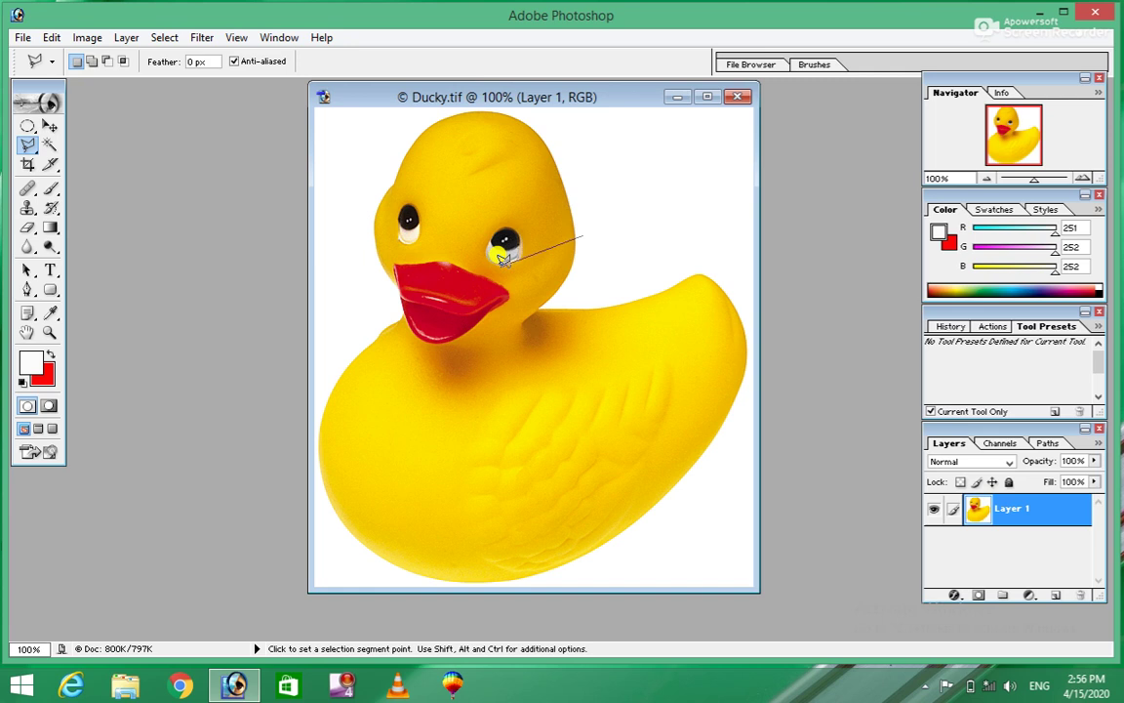
Close and remove the stray lasso selection beside the duck's head, undo the eye's desaturation, and switch to the Move tool
{"action": "left_click", "coordinate": [501, 259]}
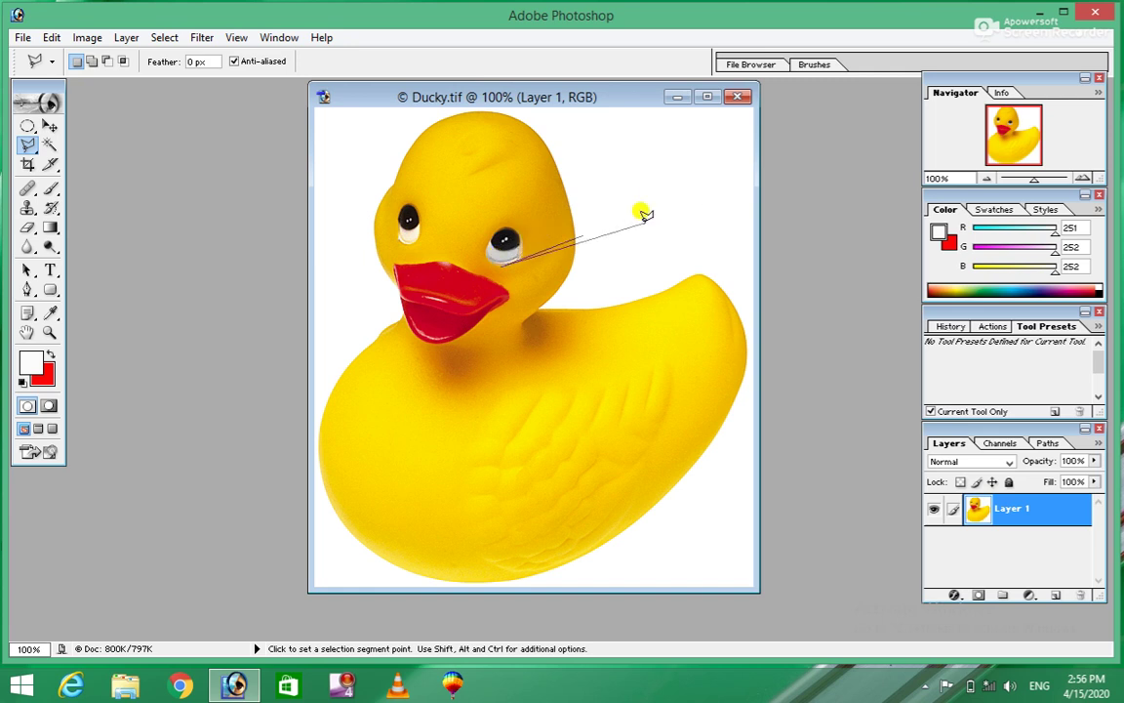
{"action": "double_click", "coordinate": [639, 214]}
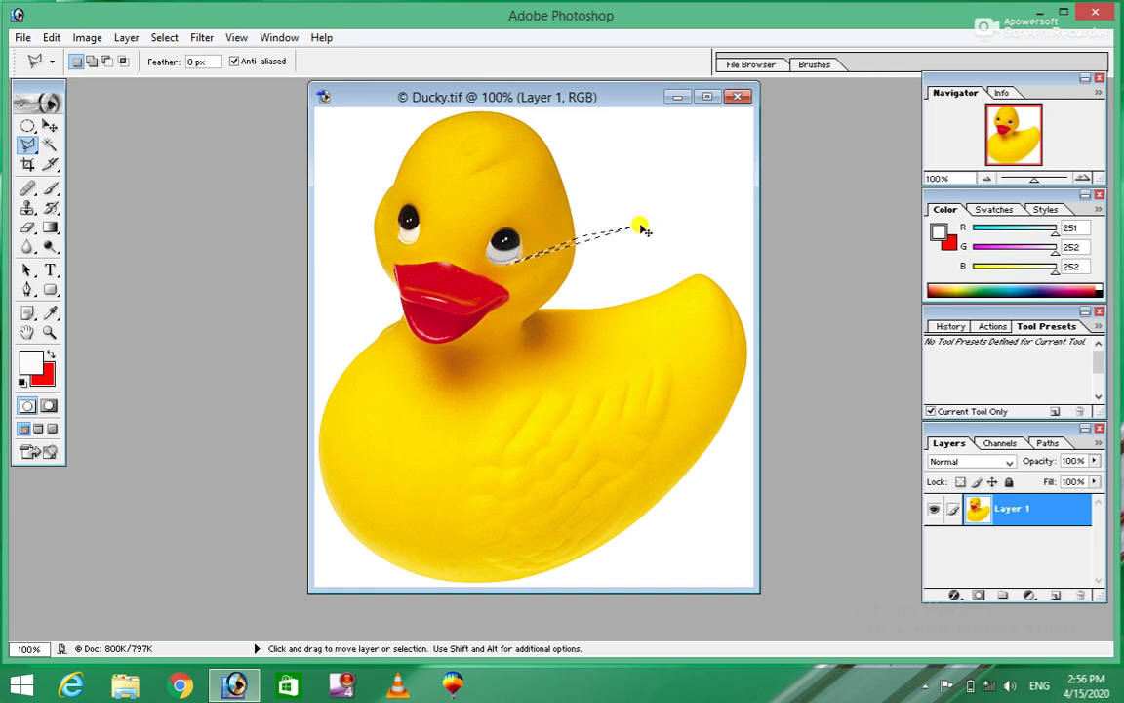
{"action": "key", "text": "ctrl+d"}
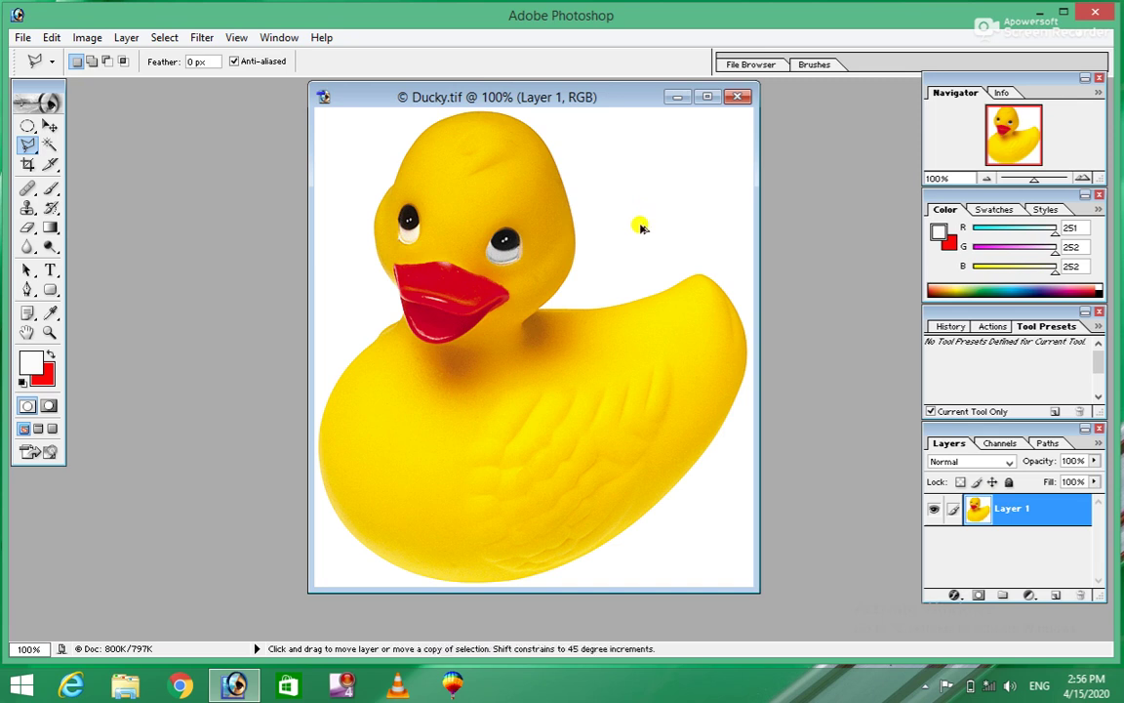
{"action": "double_click", "coordinate": [641, 228]}
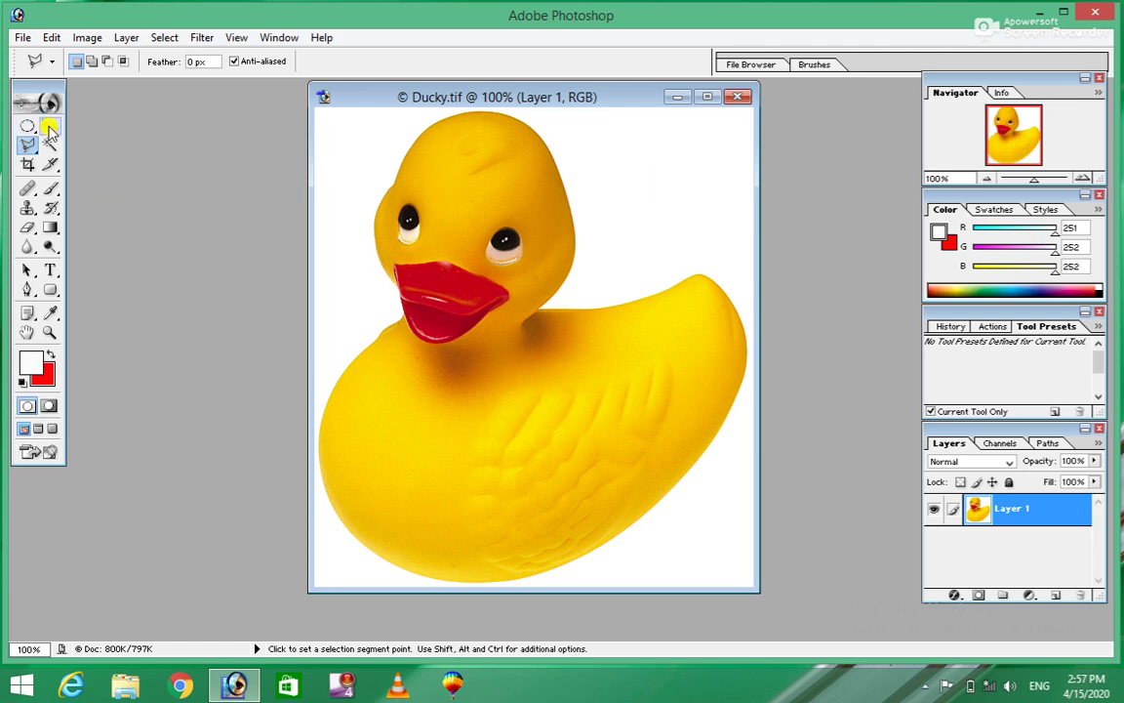
{"action": "left_click", "coordinate": [50, 126]}
Try Replace Color on the white background with fuzziness 77, hue +9, saturation -59 and a slightly reduced lightness, and cancel it
{"action": "left_click", "coordinate": [86, 37]}
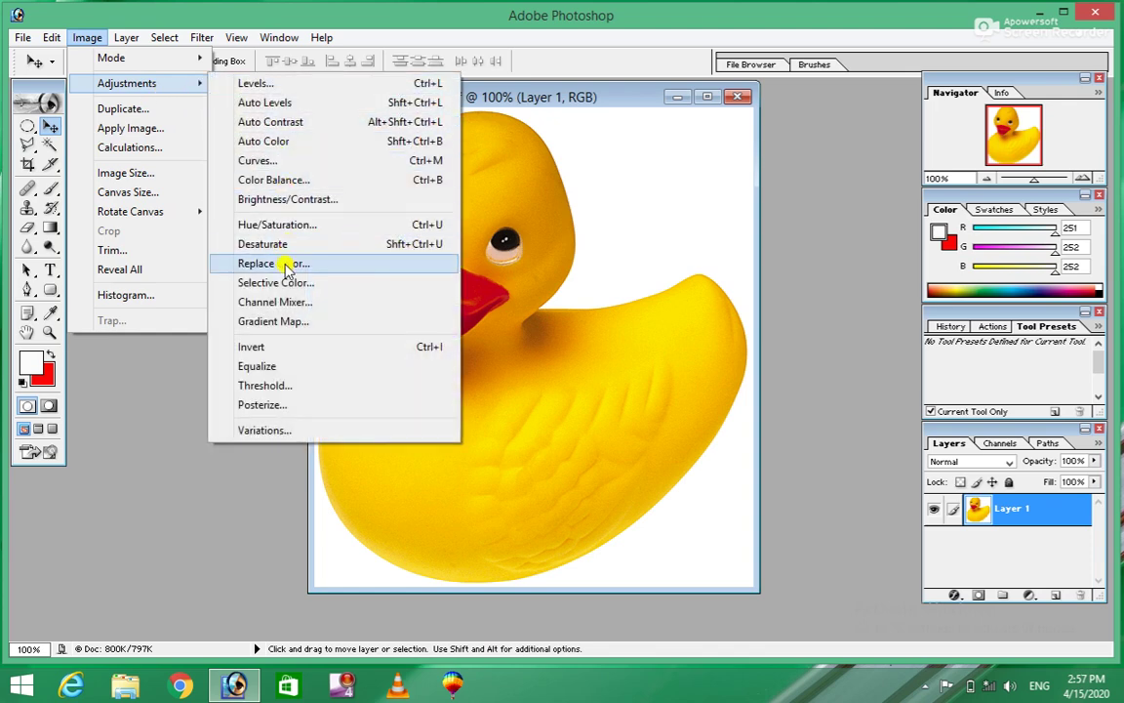
{"action": "left_click", "coordinate": [286, 265]}
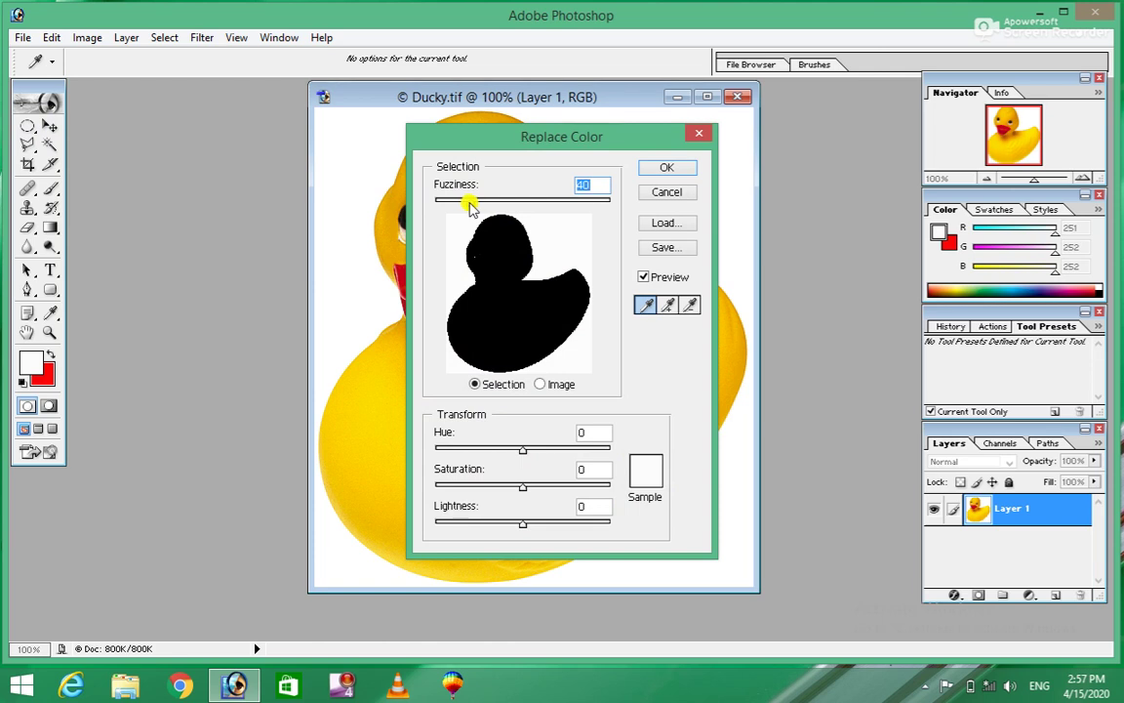
{"action": "left_click_drag", "start_coordinate": [471, 205], "coordinate": [503, 202]}
{"action": "left_click_drag", "start_coordinate": [525, 450], "coordinate": [472, 488]}
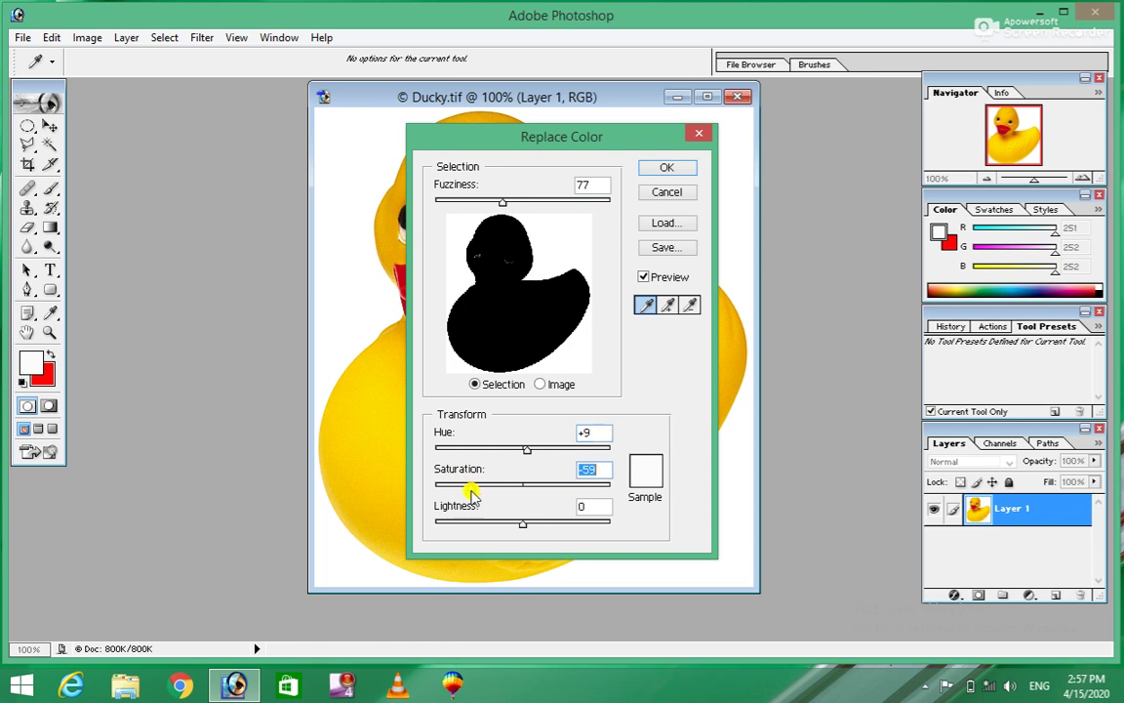
{"action": "mouse_move", "coordinate": [517, 527]}
{"action": "left_mouse_down"}
{"action": "mouse_move", "coordinate": [471, 525]}
{"action": "mouse_move", "coordinate": [571, 537]}
{"action": "mouse_move", "coordinate": [427, 523]}
{"action": "mouse_move", "coordinate": [514, 532]}
{"action": "left_mouse_up"}
{"action": "left_click", "coordinate": [667, 191]}
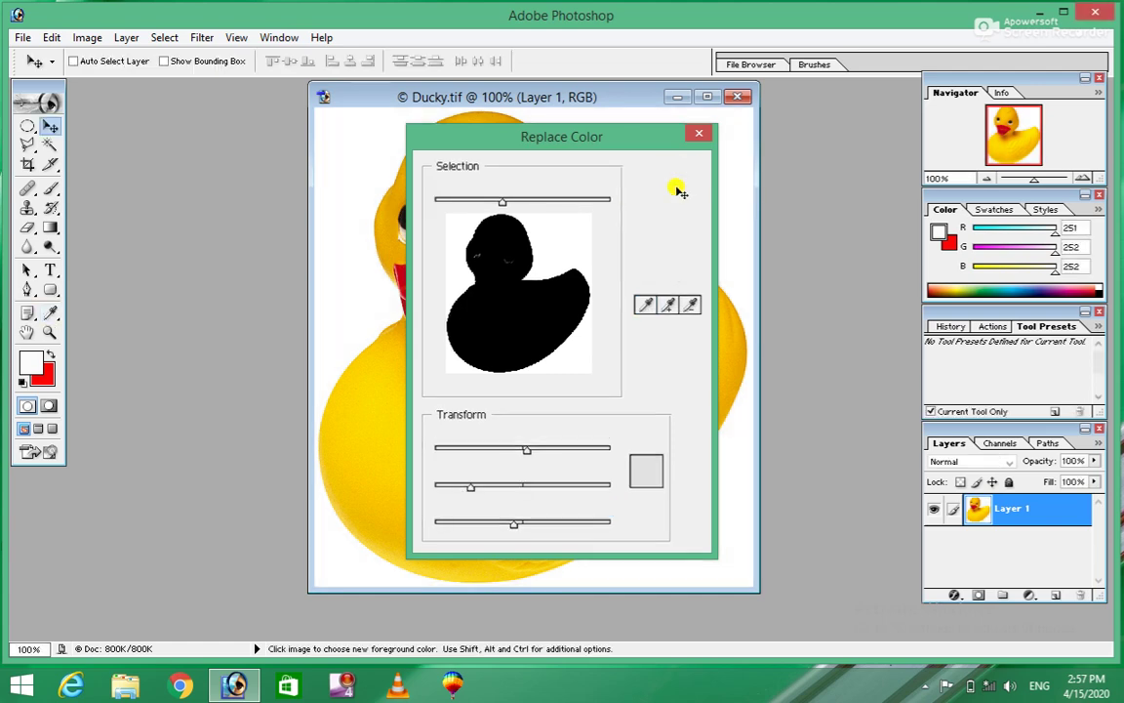
{"action": "left_click", "coordinate": [80, 39]}
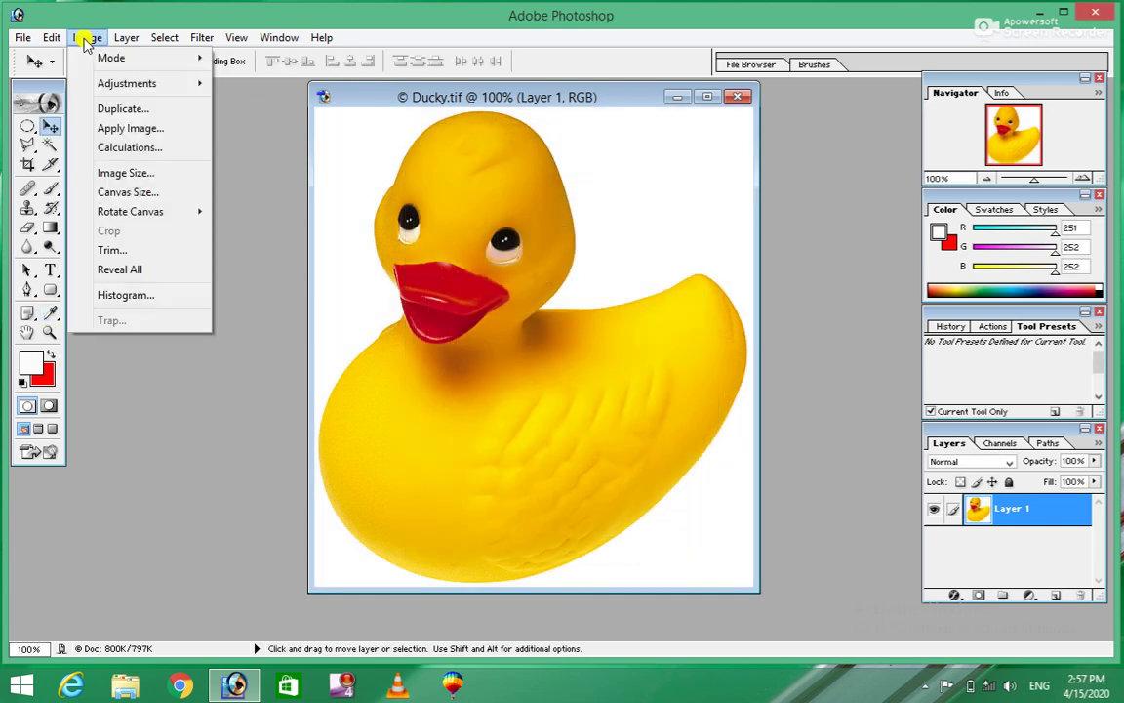
{"action": "mouse_move", "coordinate": [190, 83]}
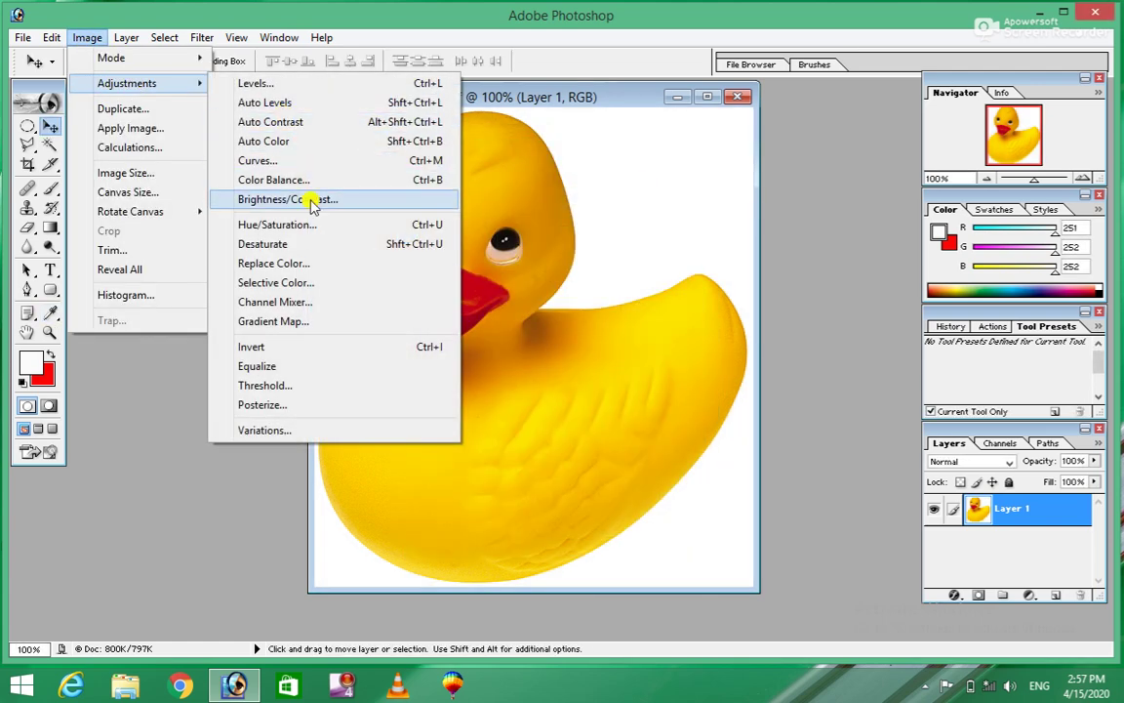
{"action": "left_click", "coordinate": [303, 266]}
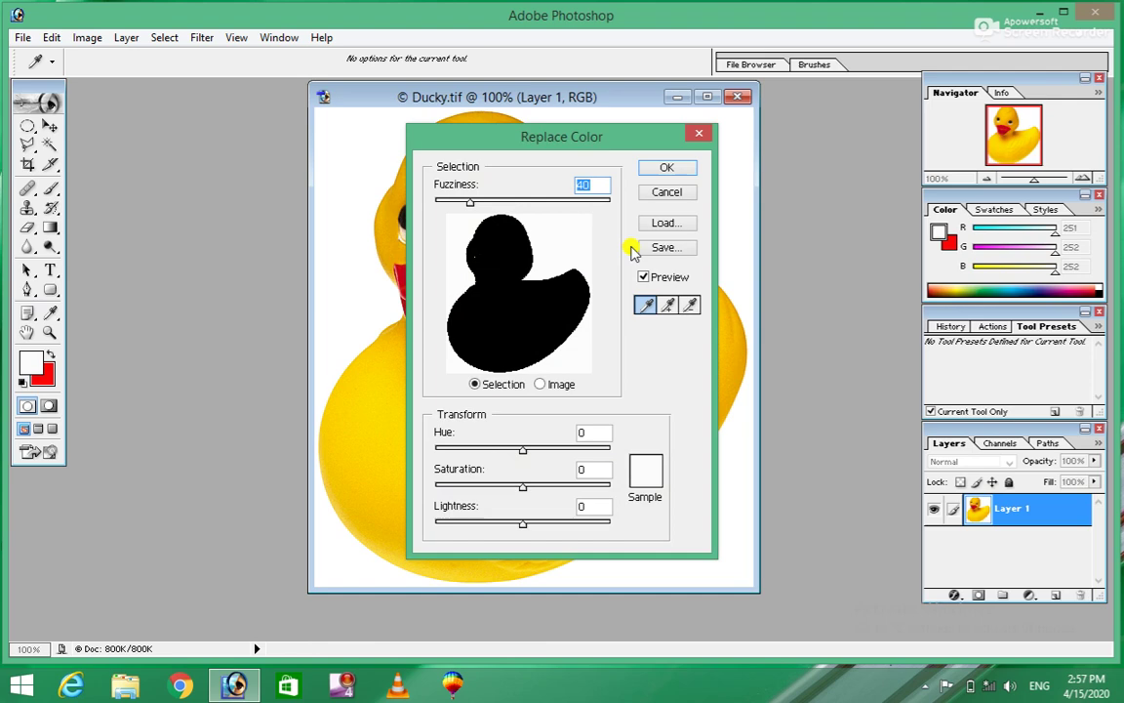
{"action": "left_click", "coordinate": [667, 195]}
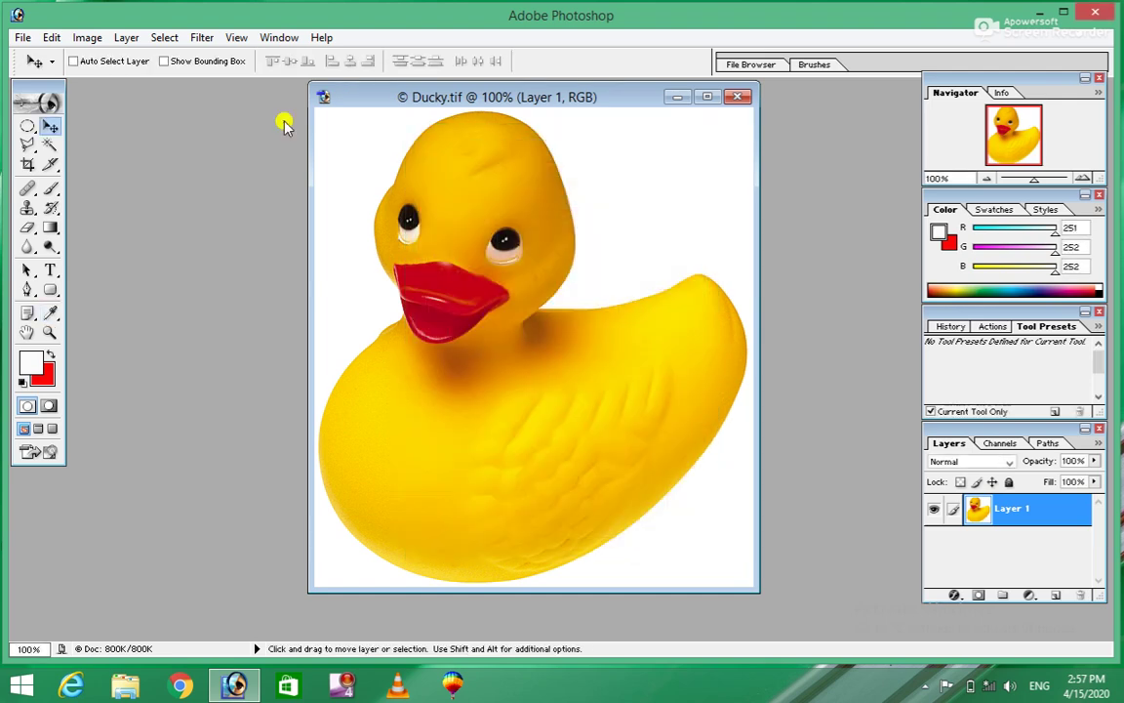
Try Selective Color on the Reds with cyan +100, magenta -100, yellow +100 and black +98 percent, and cancel the adjustment
{"action": "left_click", "coordinate": [87, 37]}
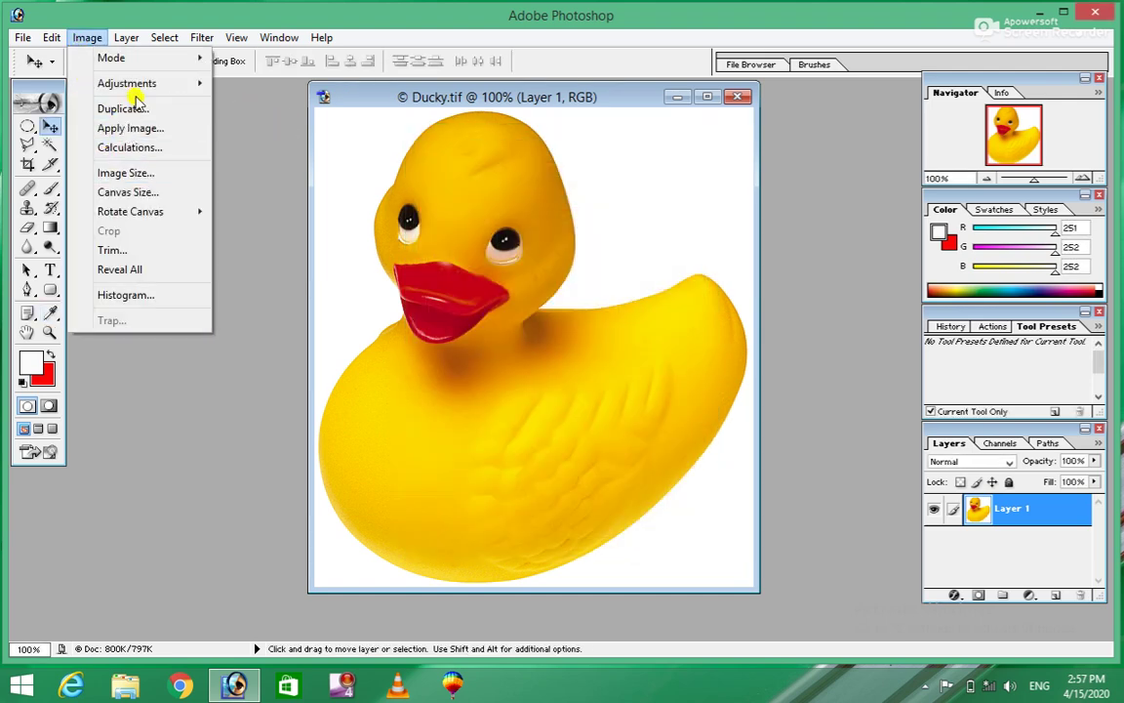
{"action": "mouse_move", "coordinate": [155, 88]}
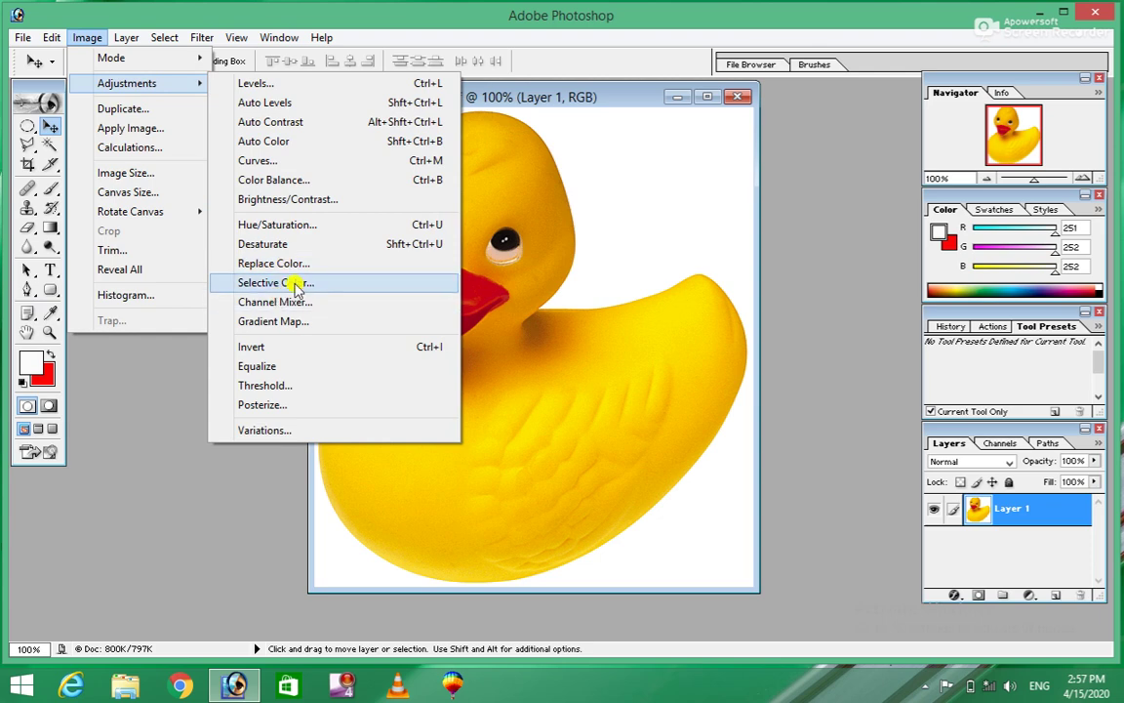
{"action": "left_click", "coordinate": [295, 283]}
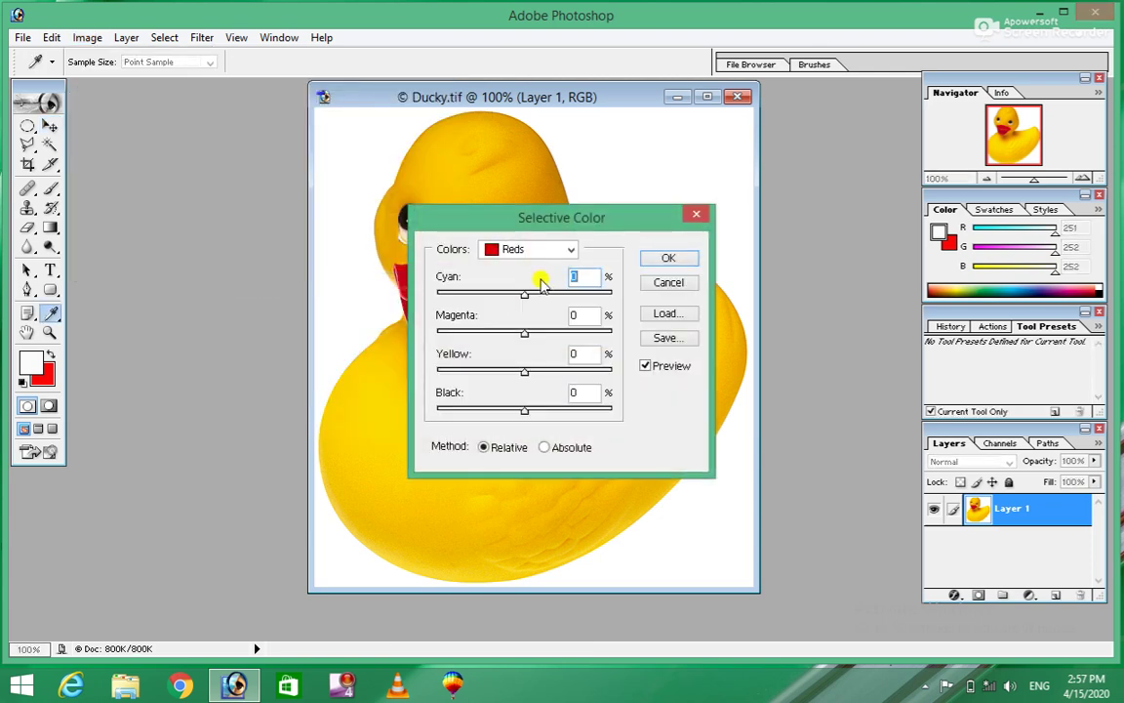
{"action": "left_click_drag", "start_coordinate": [582, 220], "coordinate": [788, 171]}
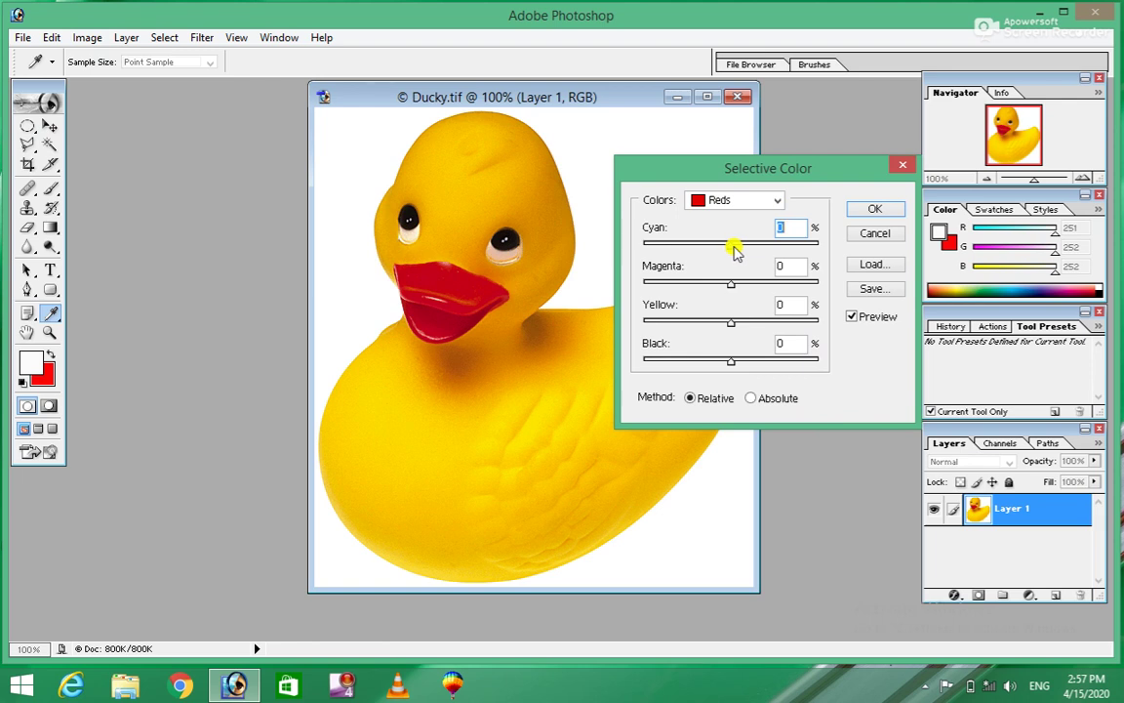
{"action": "left_click_drag", "start_coordinate": [732, 249], "coordinate": [853, 257]}
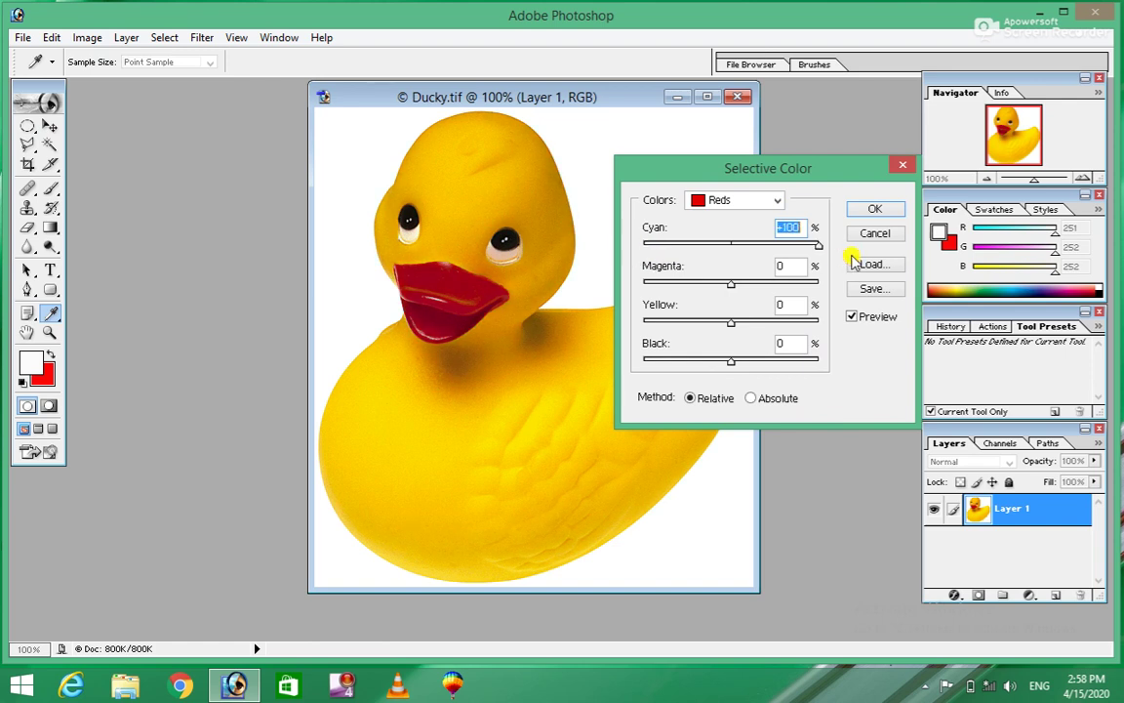
{"action": "left_click_drag", "start_coordinate": [730, 284], "coordinate": [614, 295]}
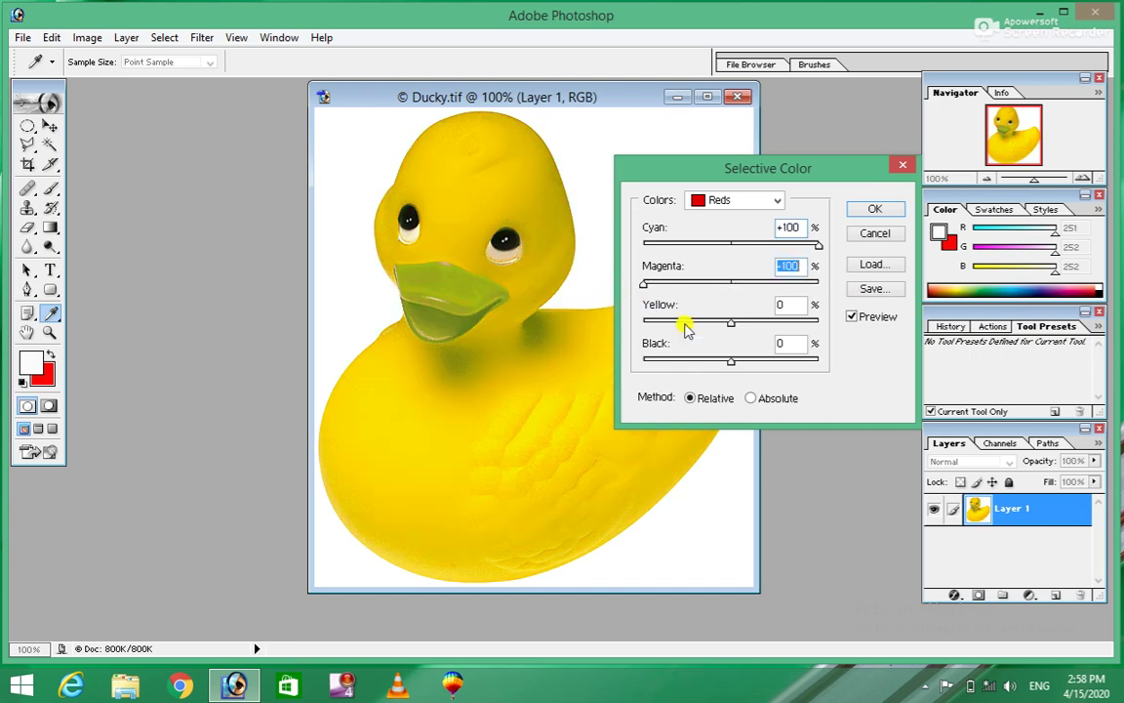
{"action": "left_click_drag", "start_coordinate": [732, 323], "coordinate": [845, 326]}
{"action": "left_click_drag", "start_coordinate": [735, 359], "coordinate": [818, 366]}
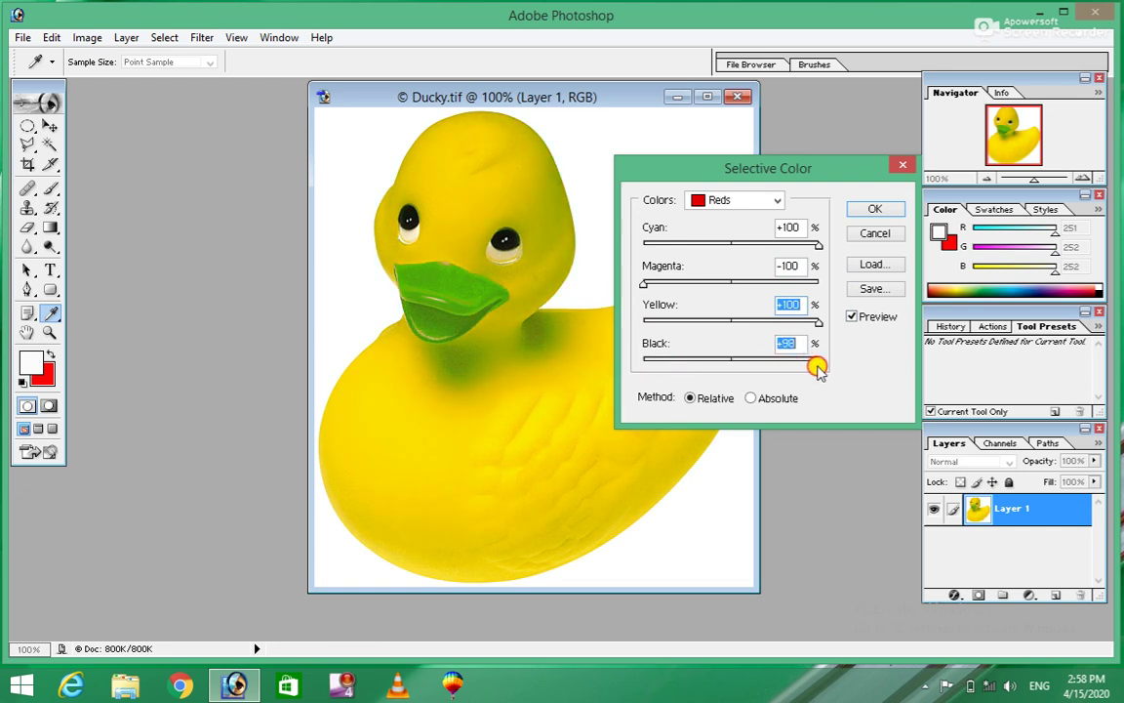
{"action": "left_click", "coordinate": [879, 234]}
{"action": "key", "text": "v"}
Try Channel Mixer on the Red output channel with red -120, green +200, blue -116 and constant +94 percent, and cancel it
{"action": "left_click", "coordinate": [86, 37]}
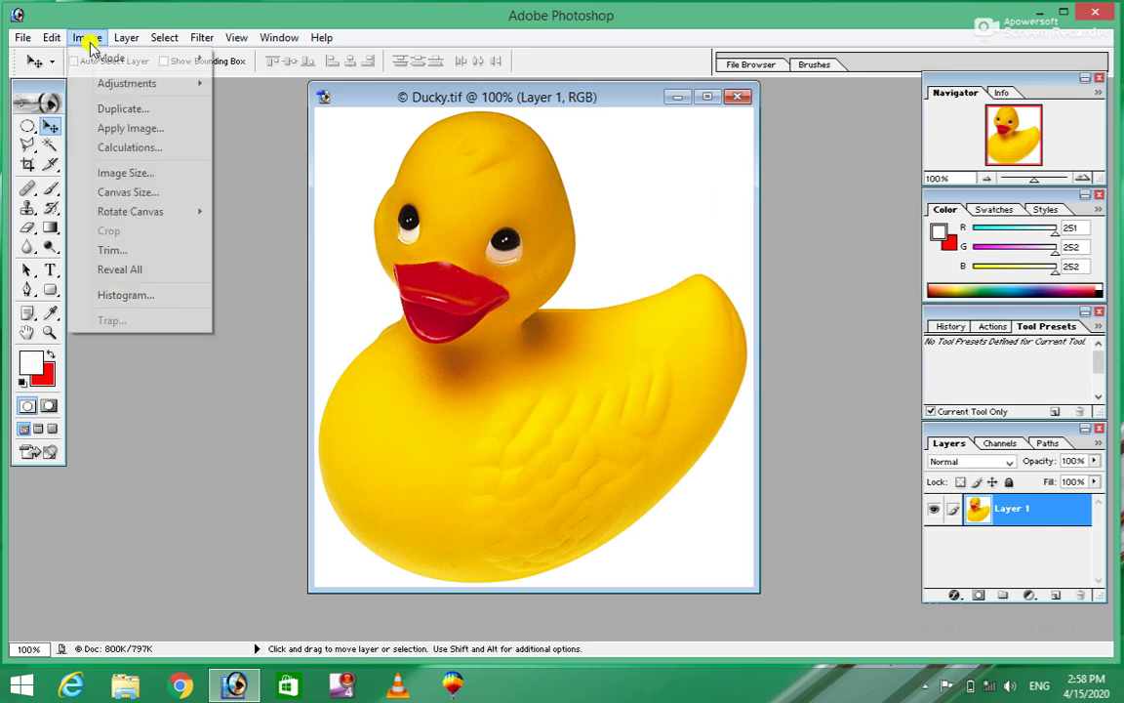
{"action": "mouse_move", "coordinate": [186, 83]}
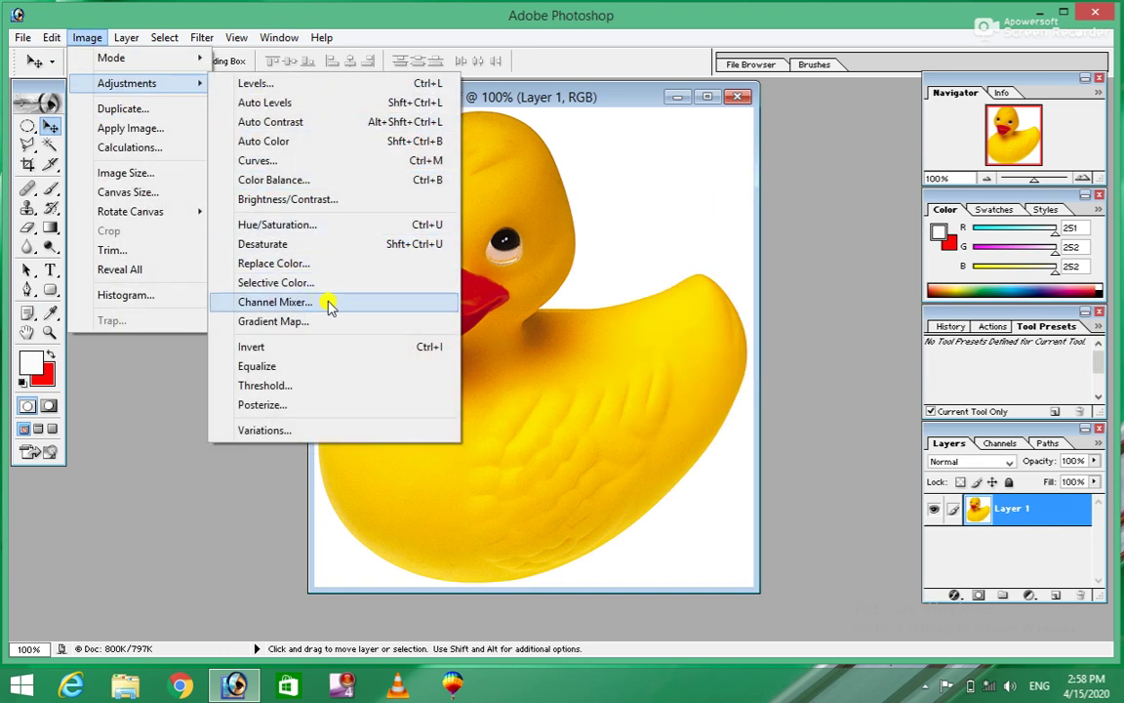
{"action": "left_click", "coordinate": [328, 302]}
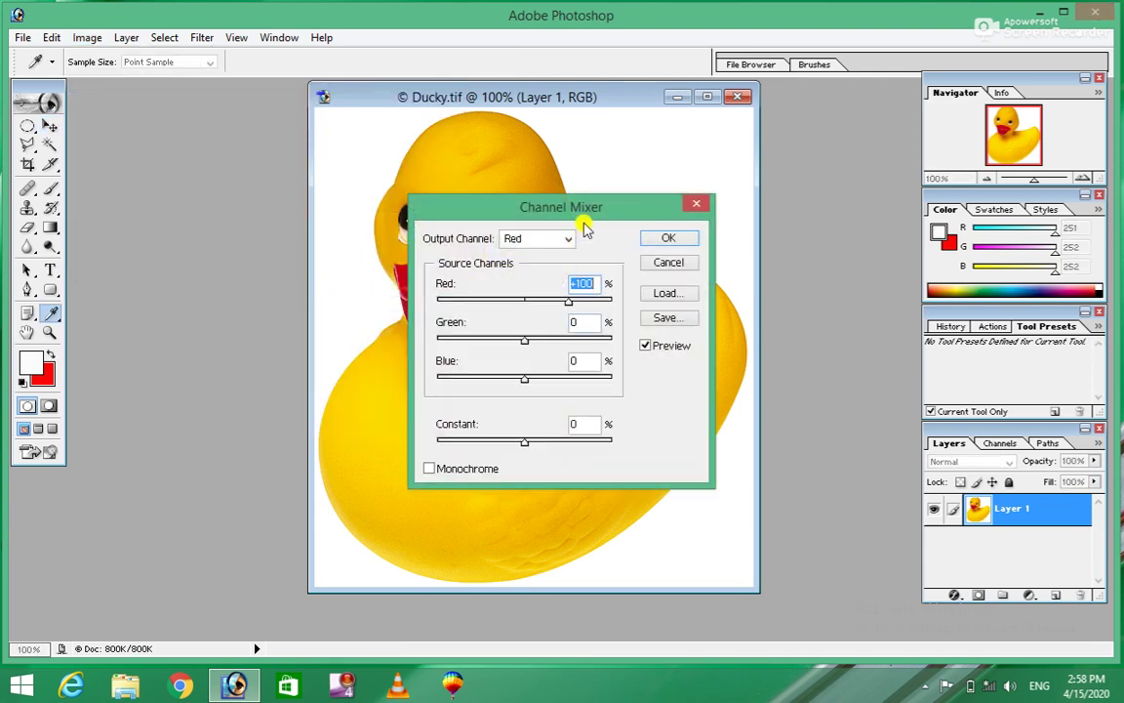
{"action": "left_click_drag", "start_coordinate": [605, 205], "coordinate": [798, 155]}
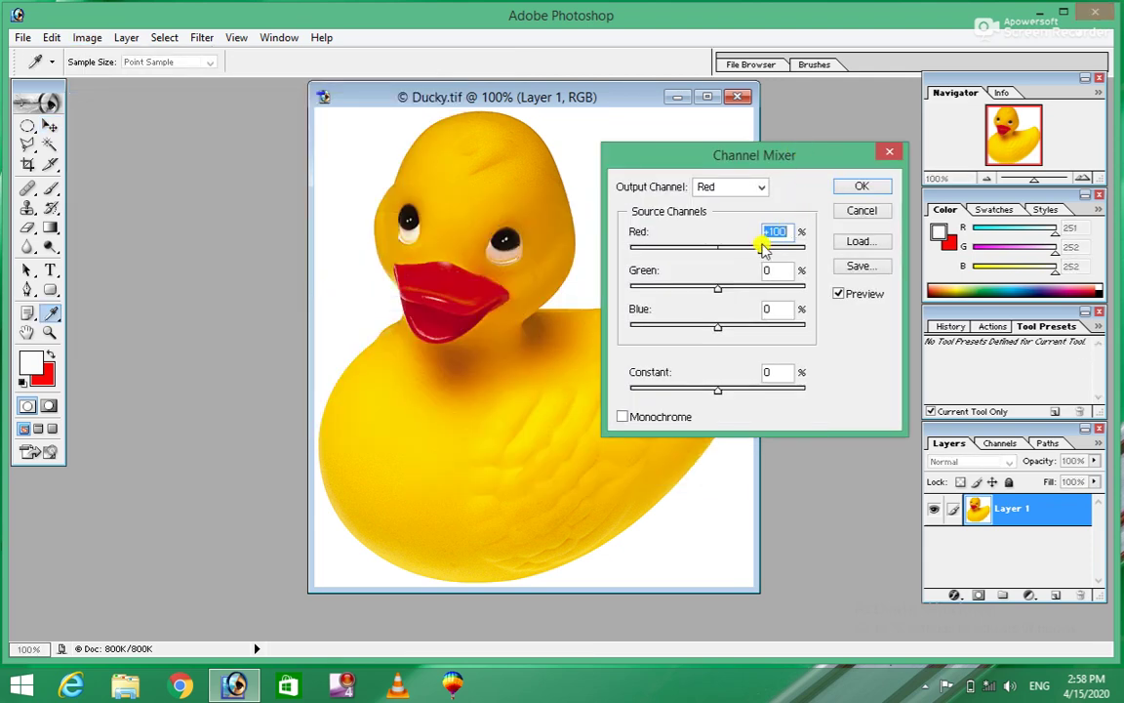
{"action": "left_click_drag", "start_coordinate": [763, 250], "coordinate": [719, 254]}
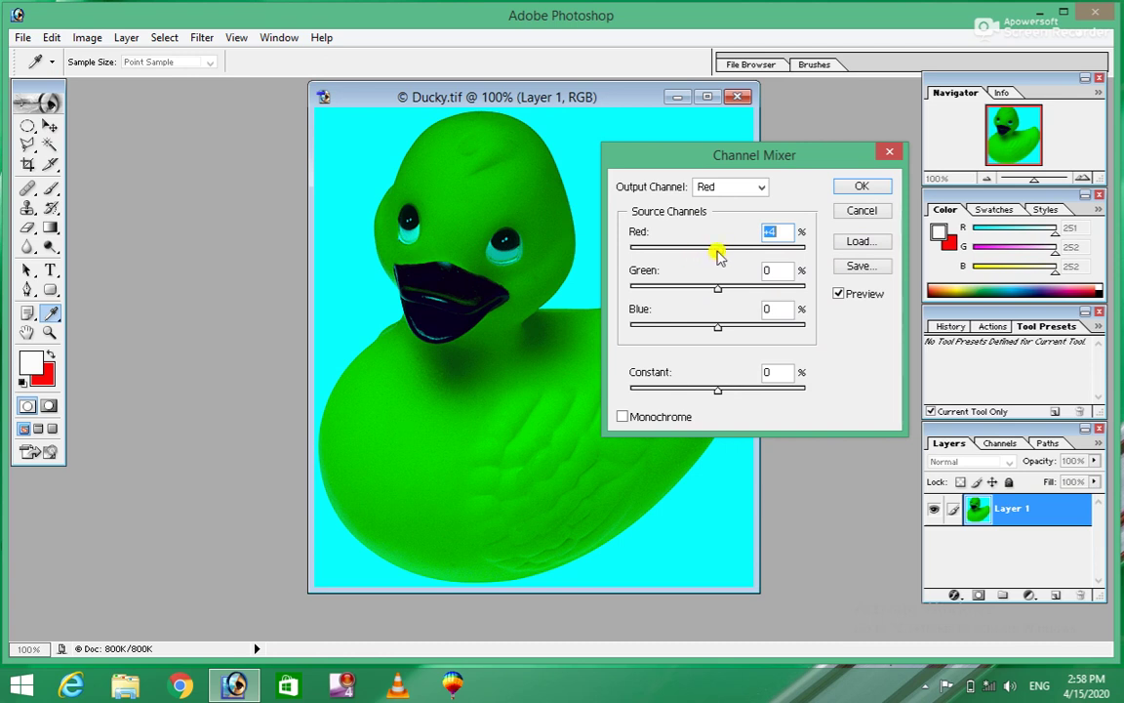
{"action": "left_click_drag", "start_coordinate": [719, 252], "coordinate": [667, 251]}
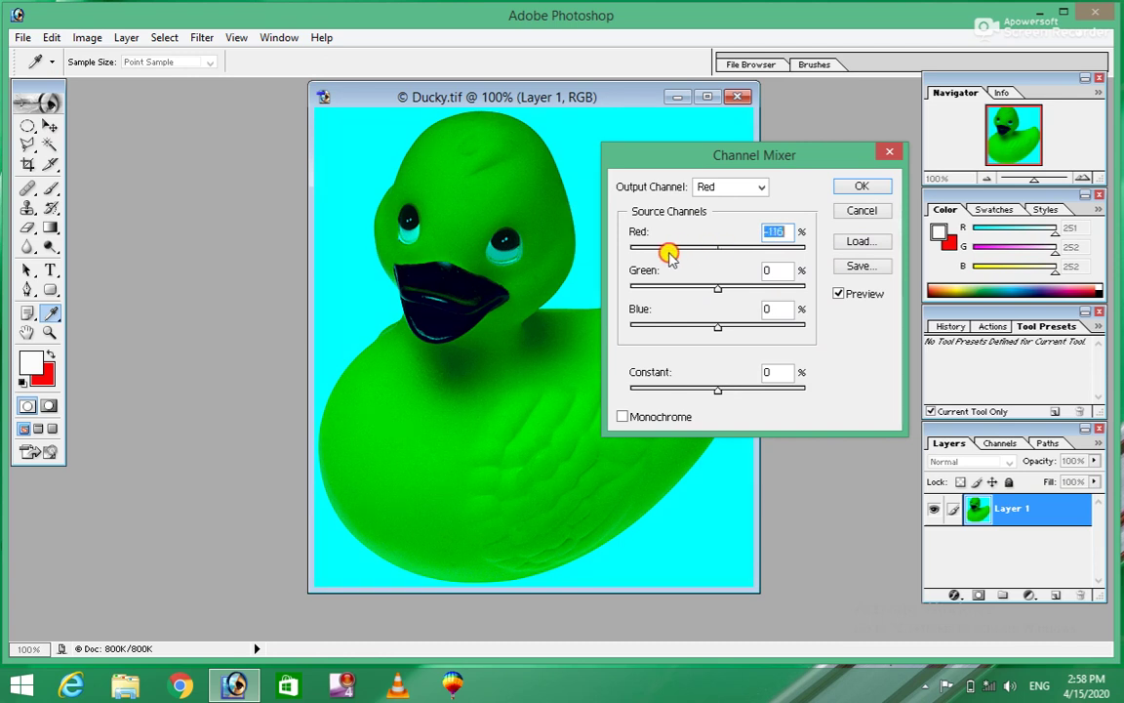
{"action": "left_click", "coordinate": [717, 294]}
{"action": "left_click_drag", "start_coordinate": [718, 294], "coordinate": [803, 293]}
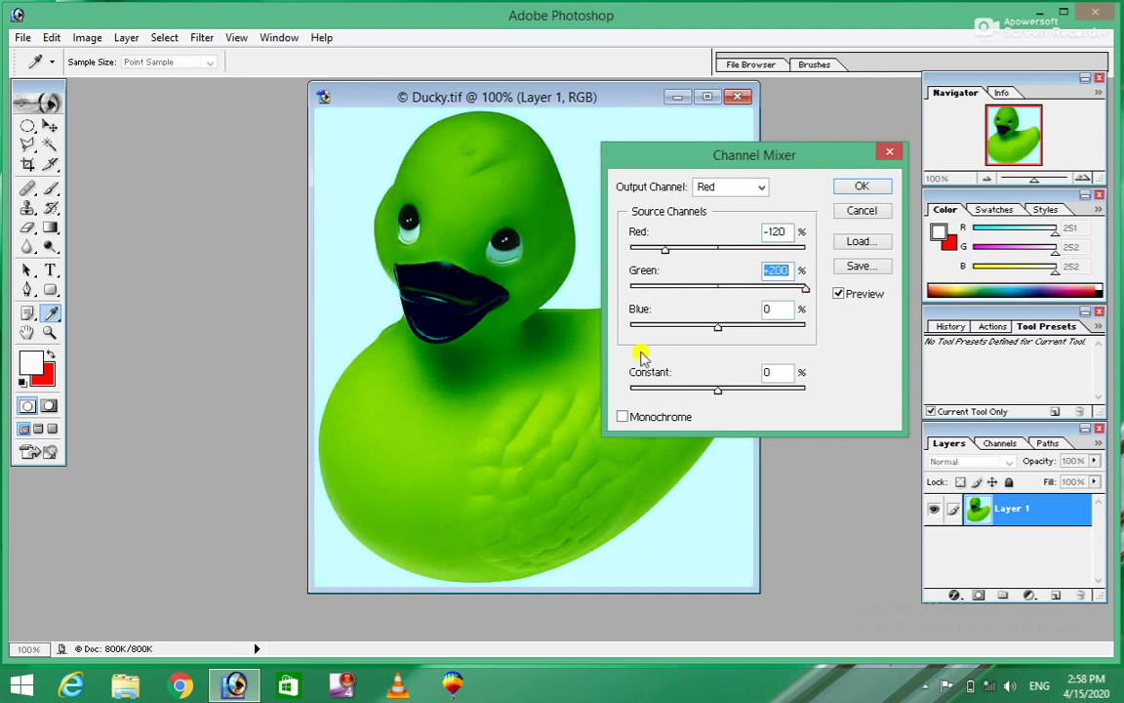
{"action": "left_click_drag", "start_coordinate": [718, 329], "coordinate": [667, 333]}
{"action": "left_click_drag", "start_coordinate": [716, 385], "coordinate": [740, 388]}
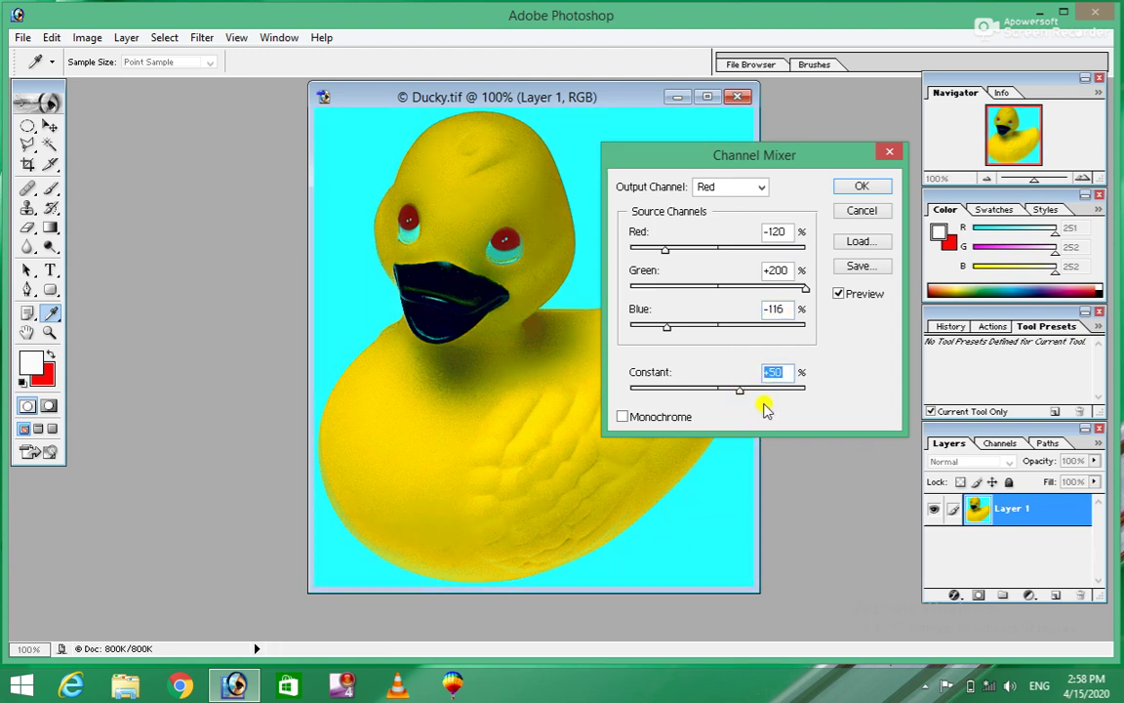
{"action": "left_click_drag", "start_coordinate": [740, 390], "coordinate": [761, 406]}
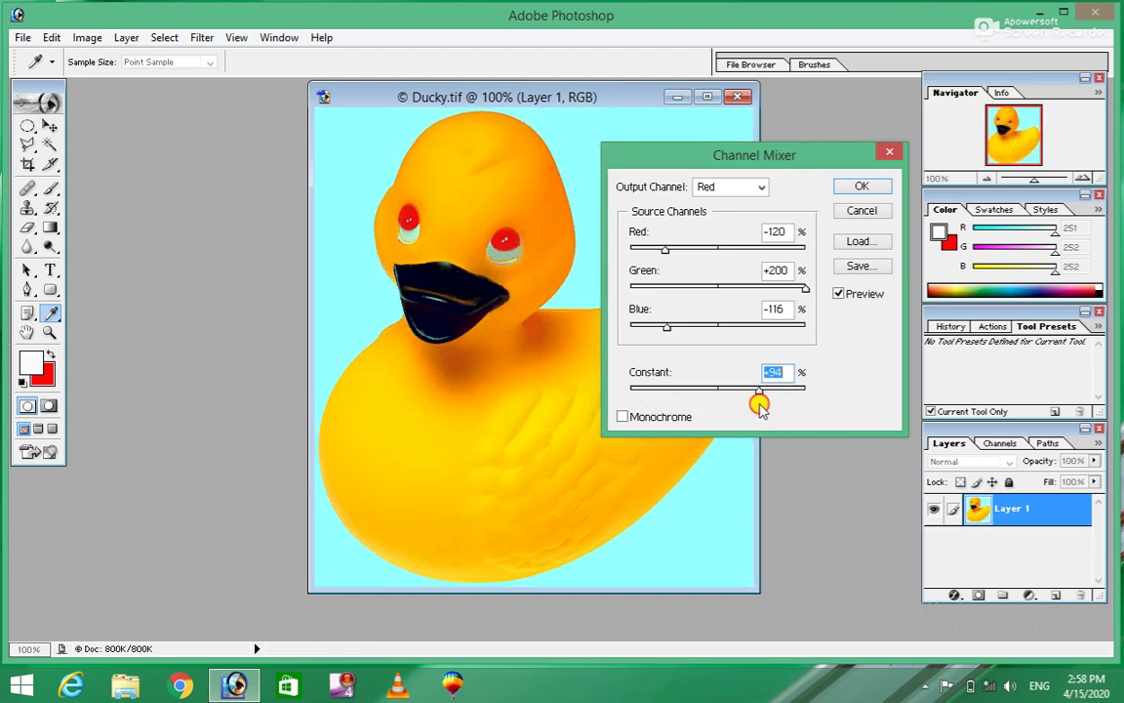
{"action": "left_click", "coordinate": [862, 211]}
{"action": "key", "text": "v"}
Look through the image adjustments available for the duck layer
{"action": "left_click", "coordinate": [85, 37]}
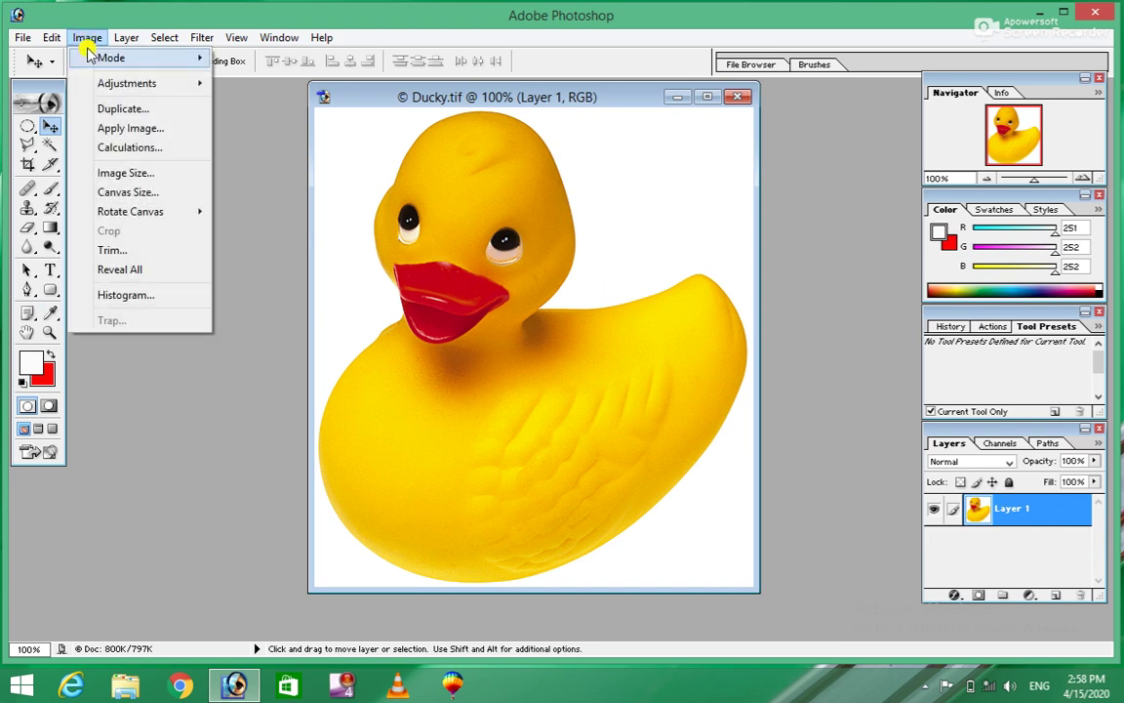
{"action": "mouse_move", "coordinate": [142, 86]}
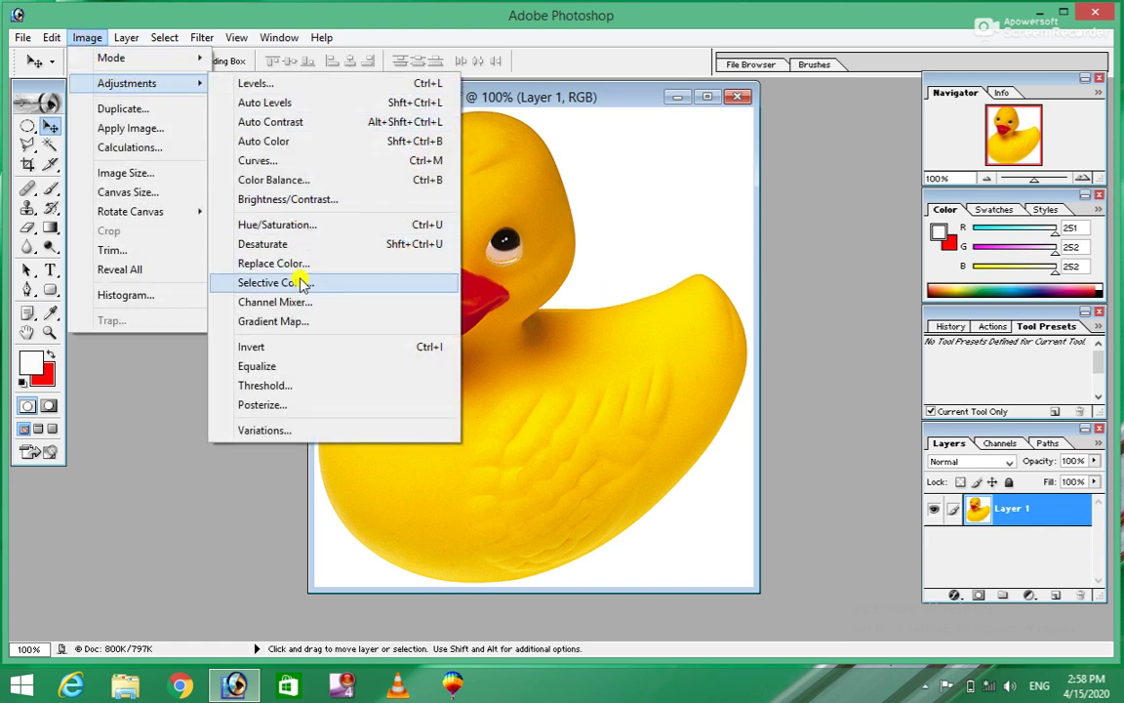